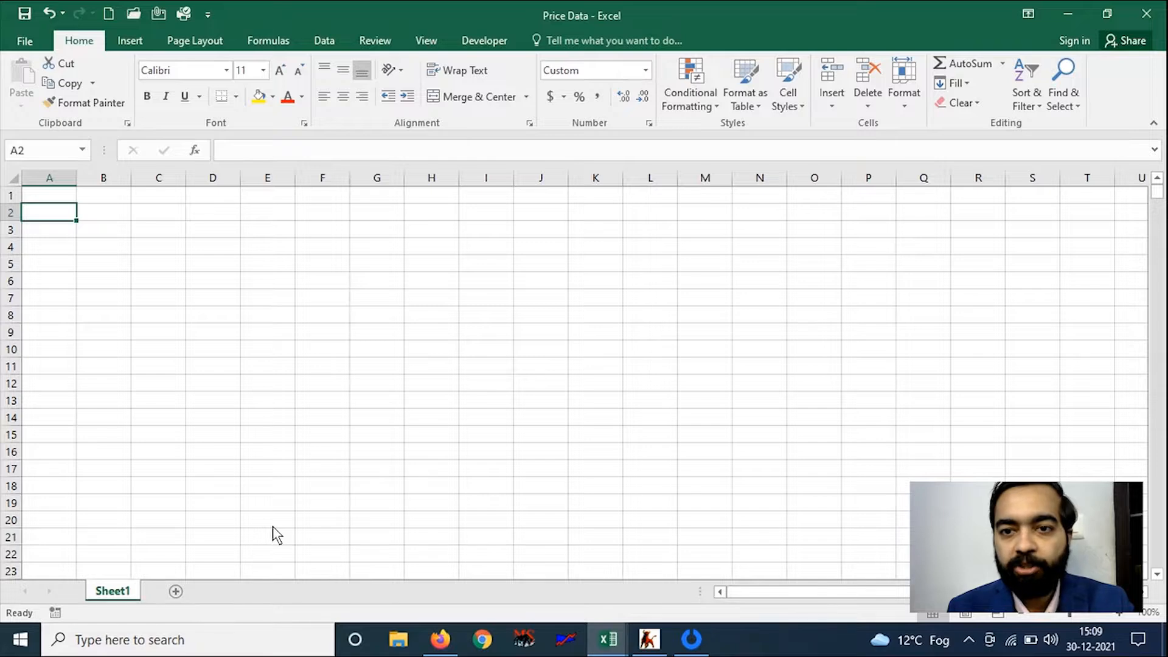
Switch to Firefox and open the BSE India home page (bseindia.com) in a new browser tab.
key(alt+Tab)
key(alt+Tab)
key(alt+Tab)
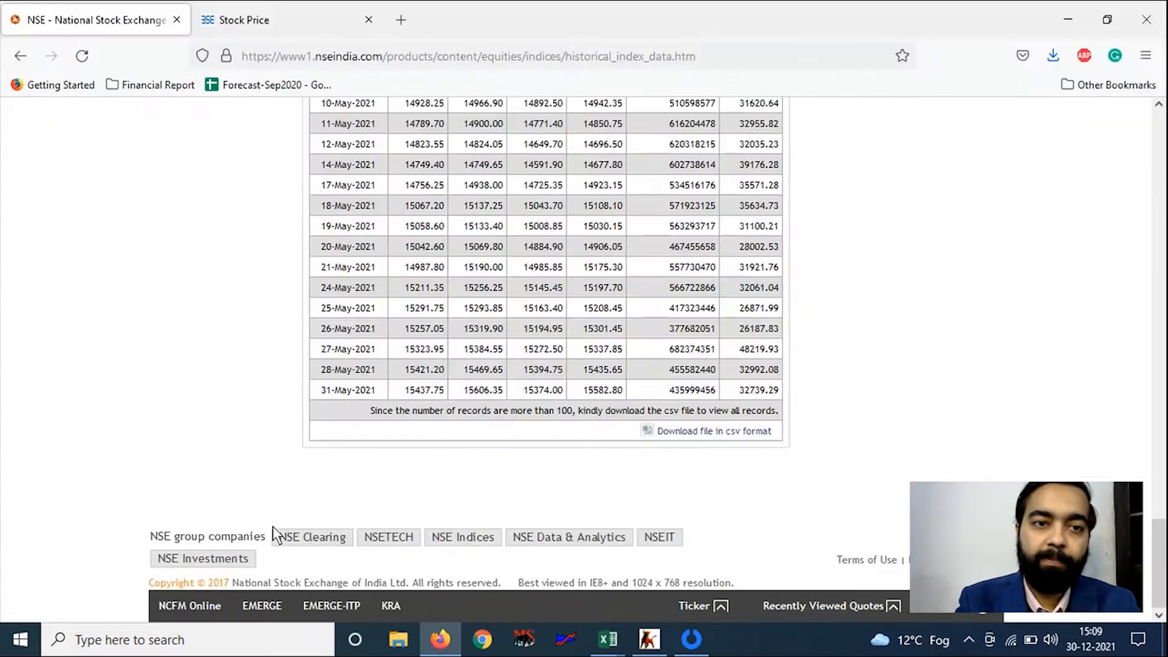
scroll(272, 526, up, 20)
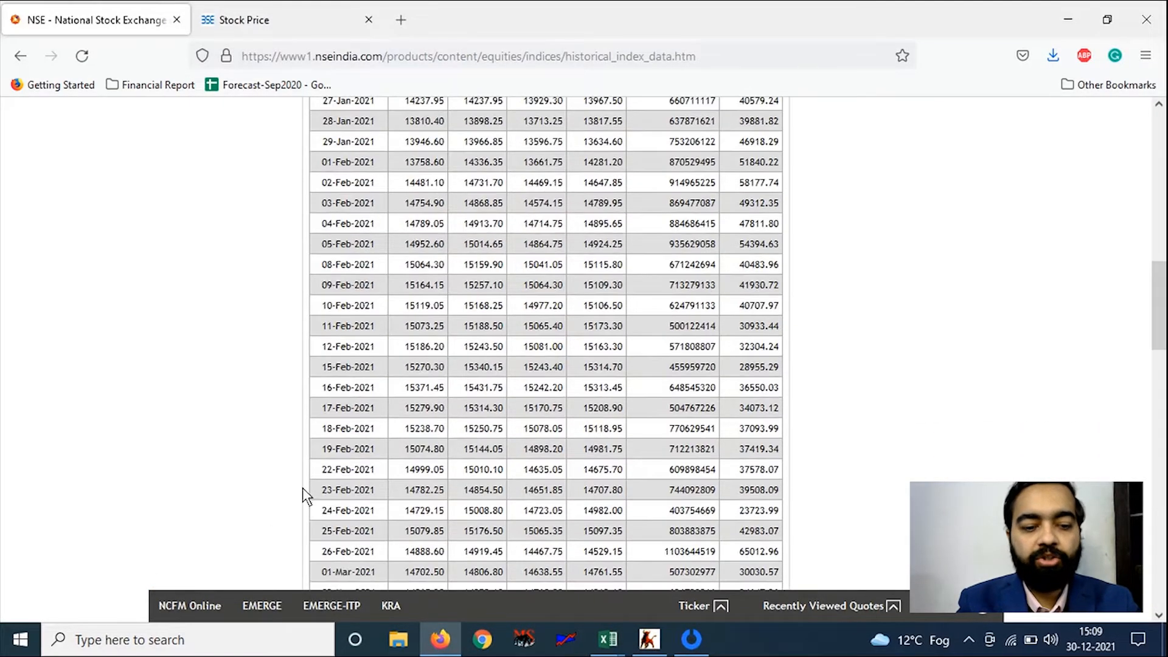
key(ctrl+t)
text(bse)
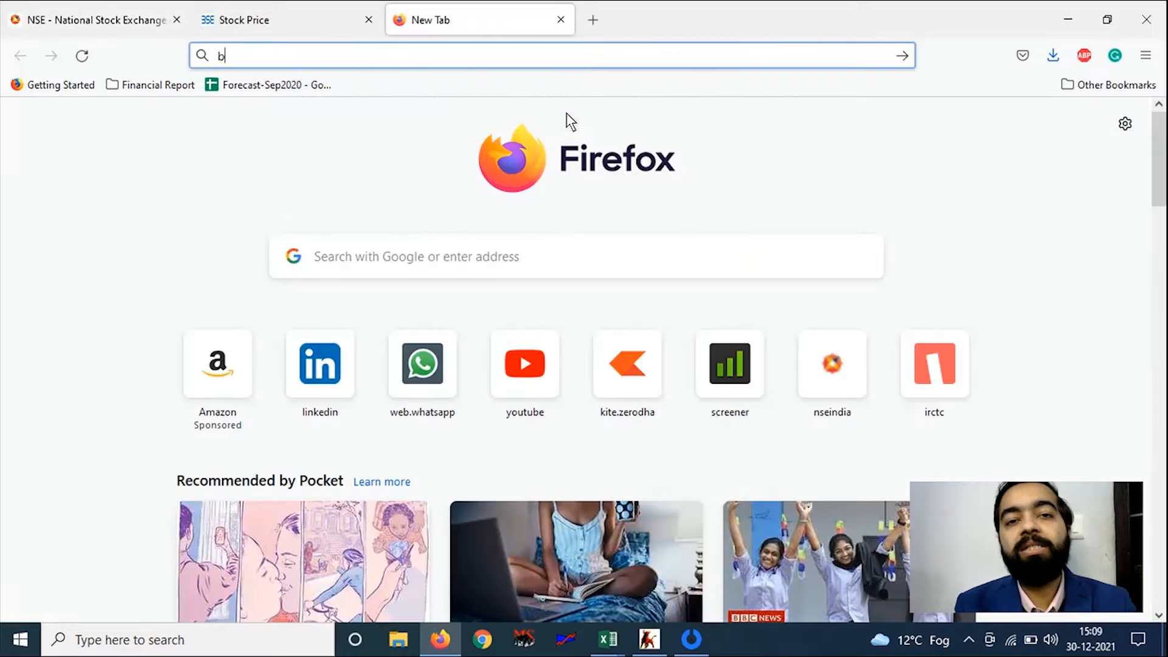
key(Return)
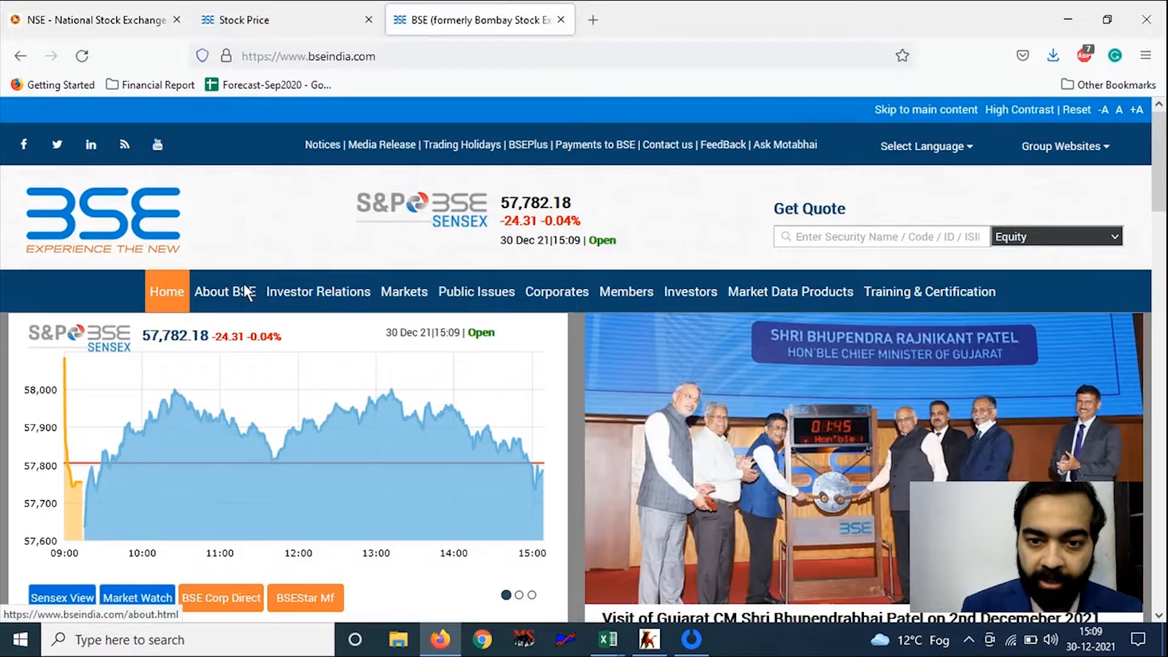
click(243, 294)
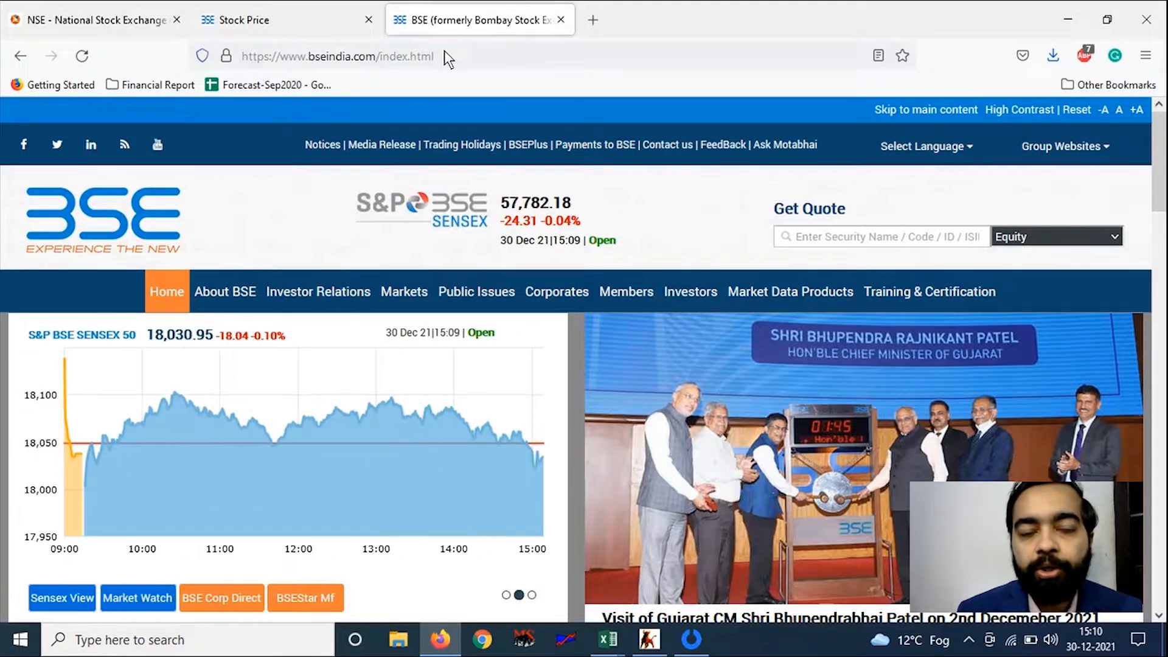
Go to the Markets section's equity historical data and open the Historical Stock Prices (By Security & Period) report.
click(418, 293)
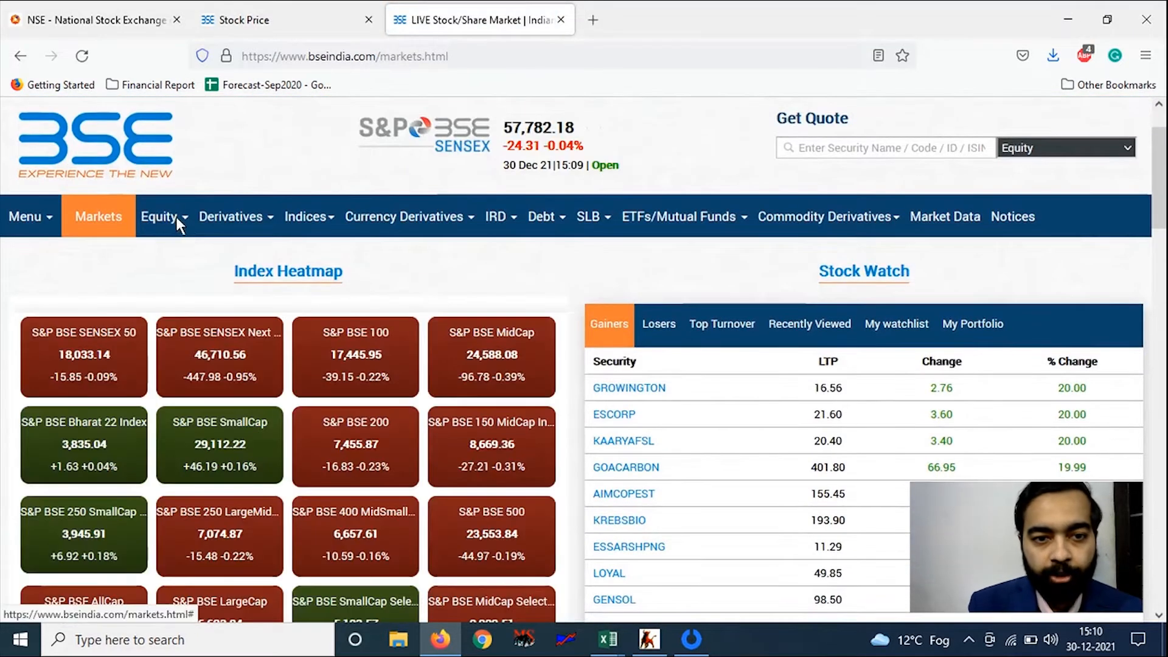
mouse_move(176, 217)
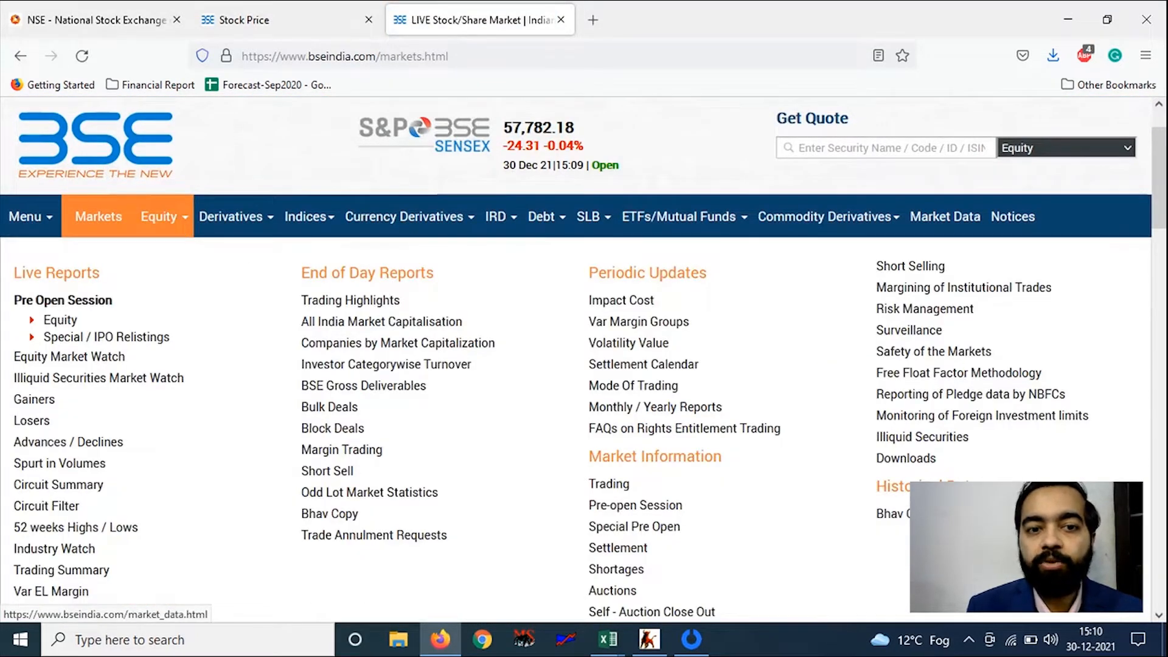
click(895, 486)
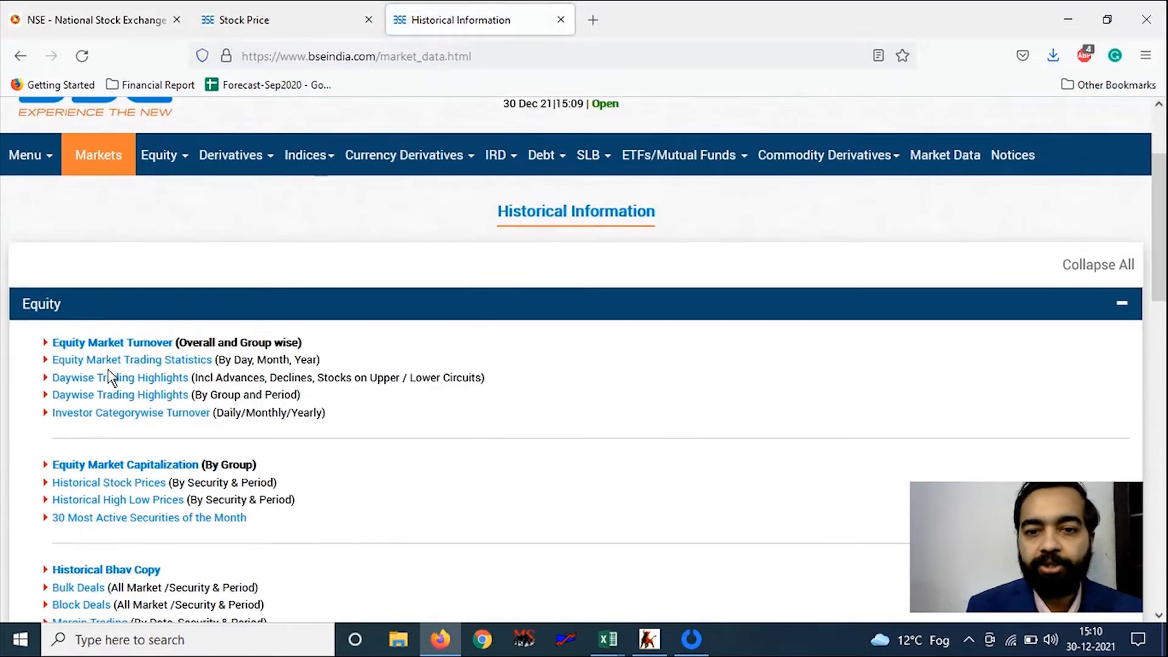
scroll(108, 369, down, 3)
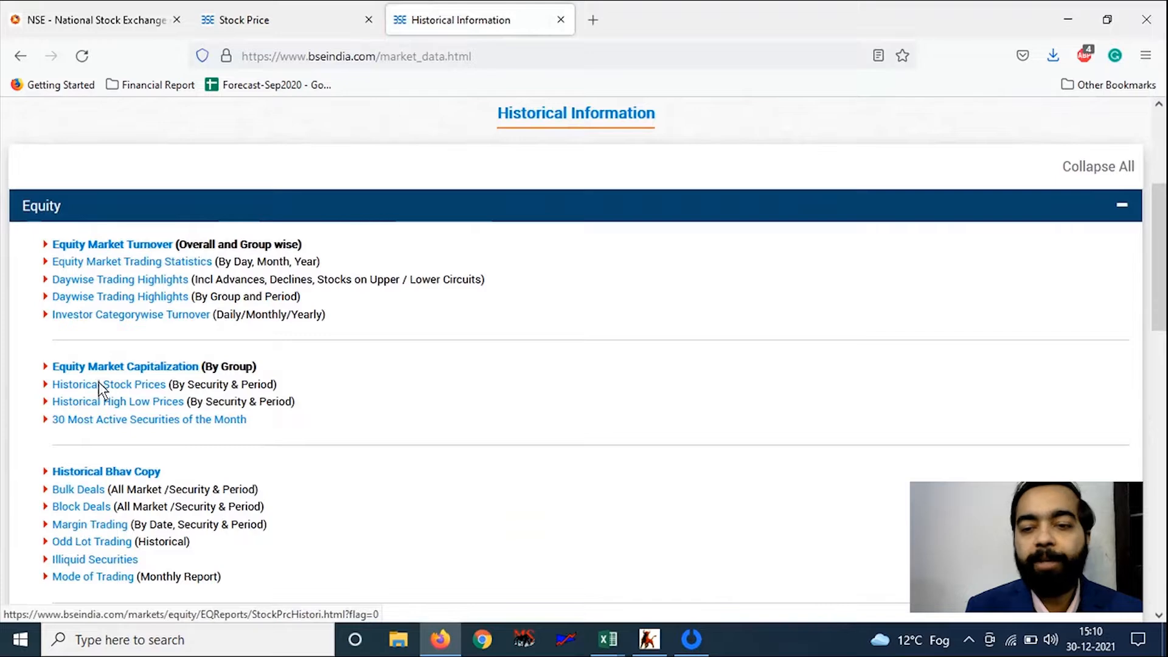
click(100, 382)
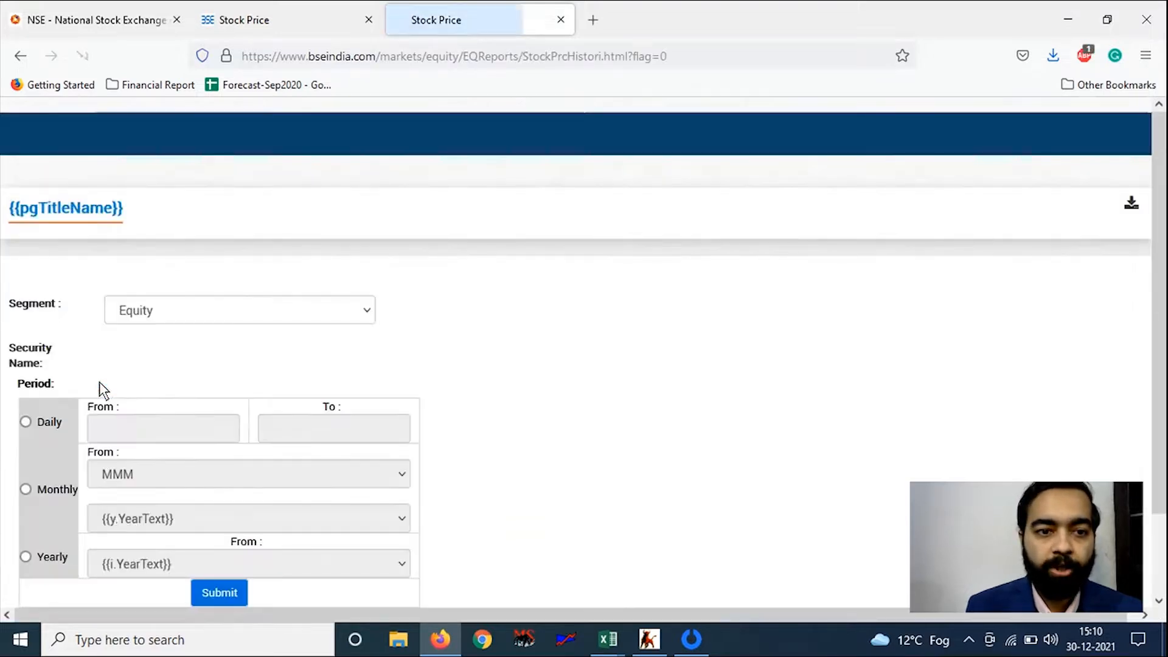
Choose BAJAJ AUTO LTD as the security for the stock price report in the Equity segment.
scroll(198, 377, down, 3)
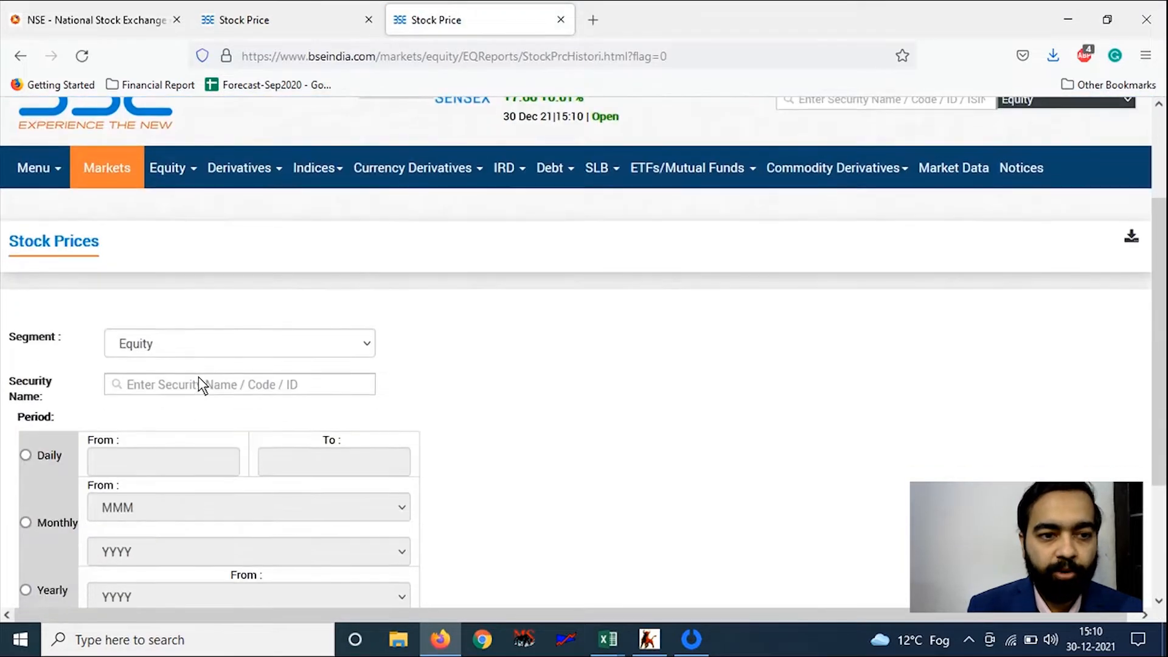
click(199, 391)
text(Baj)
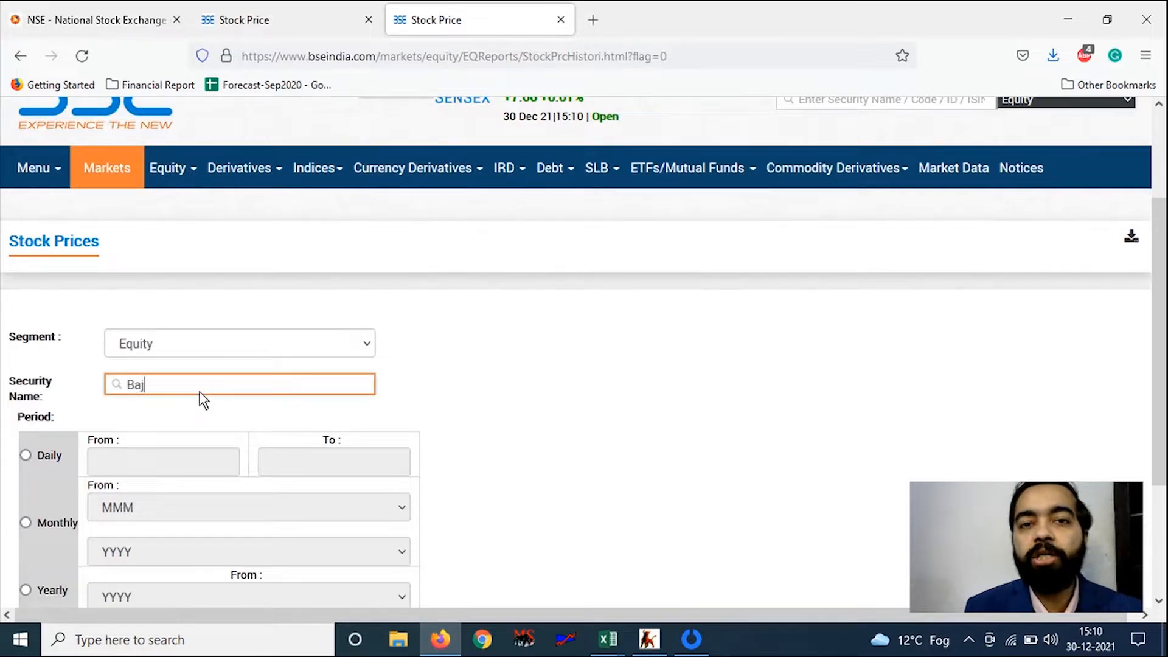
text(aj au)
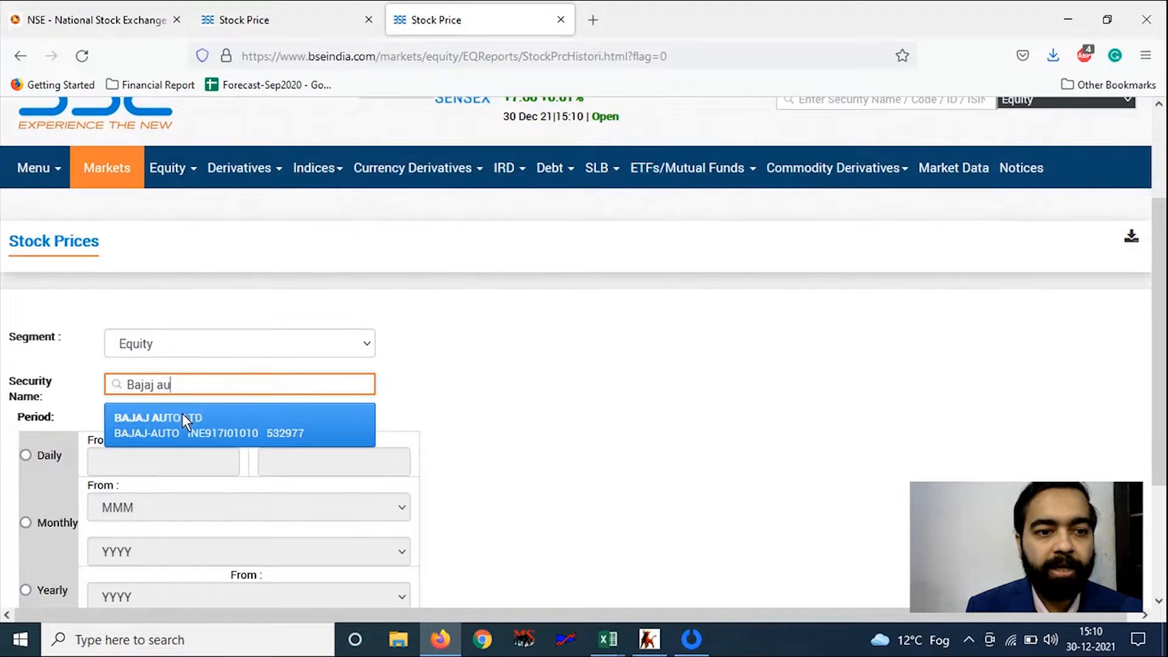
click(181, 414)
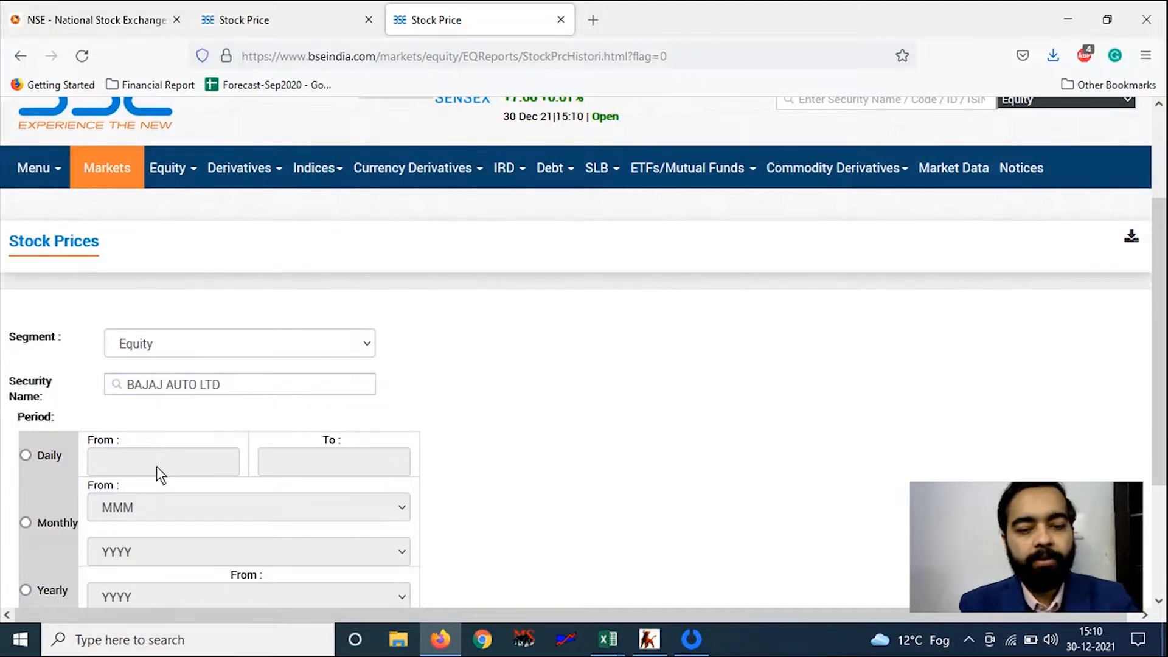
Set the report period to Daily with a start date of 01/01/2019.
click(25, 456)
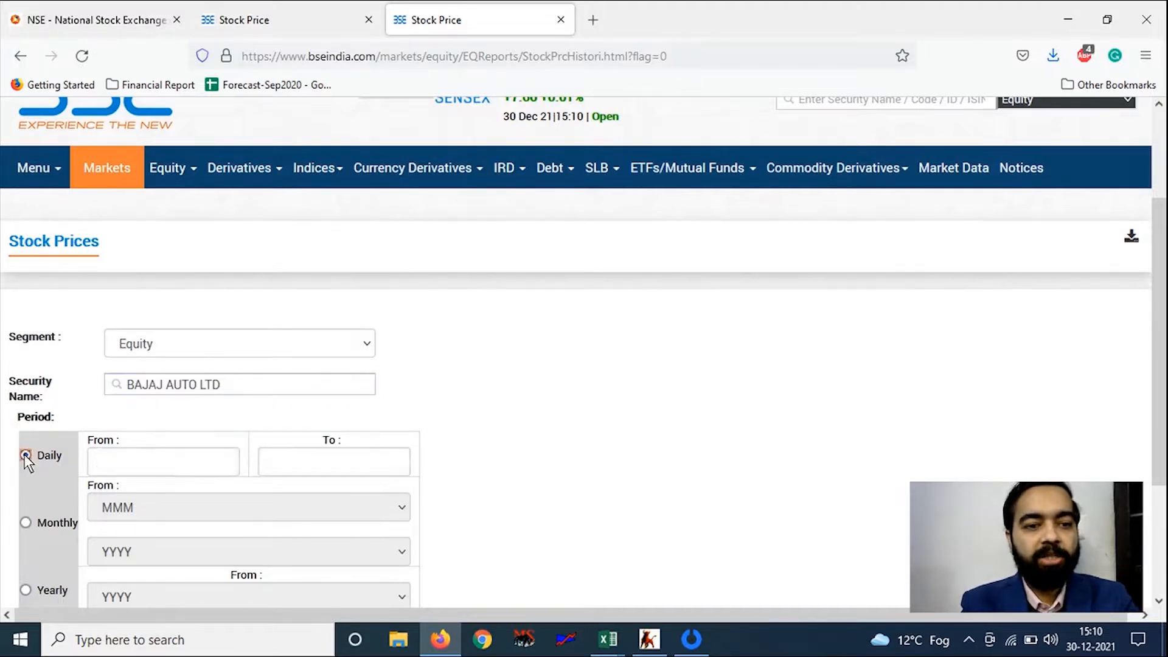
click(157, 473)
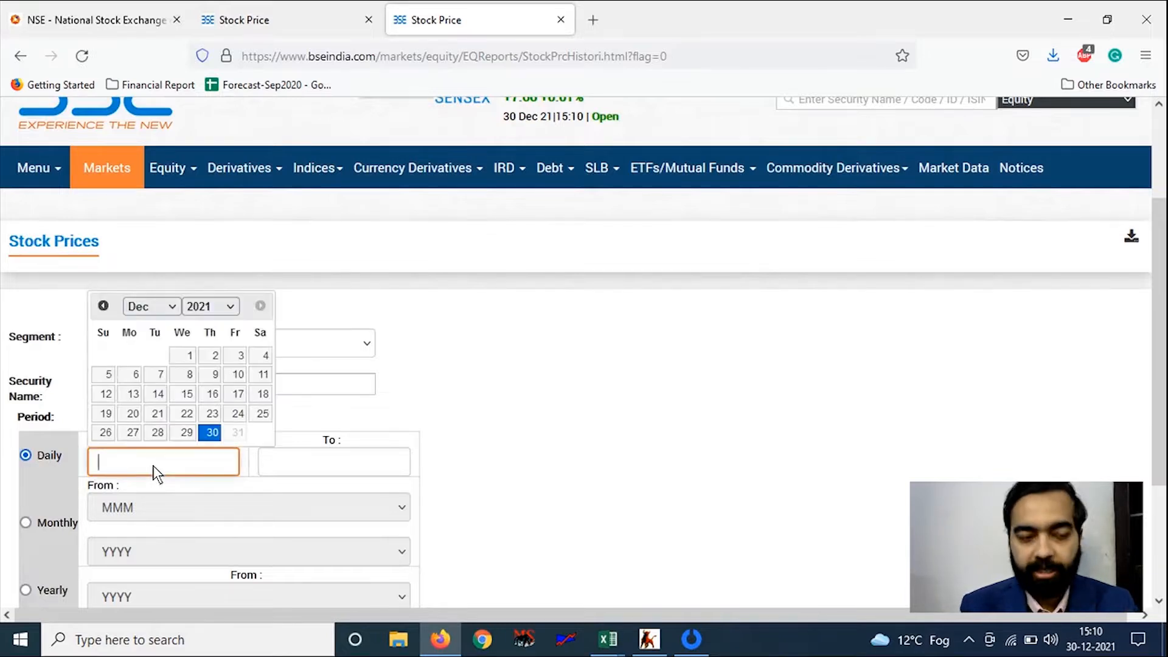
click(223, 301)
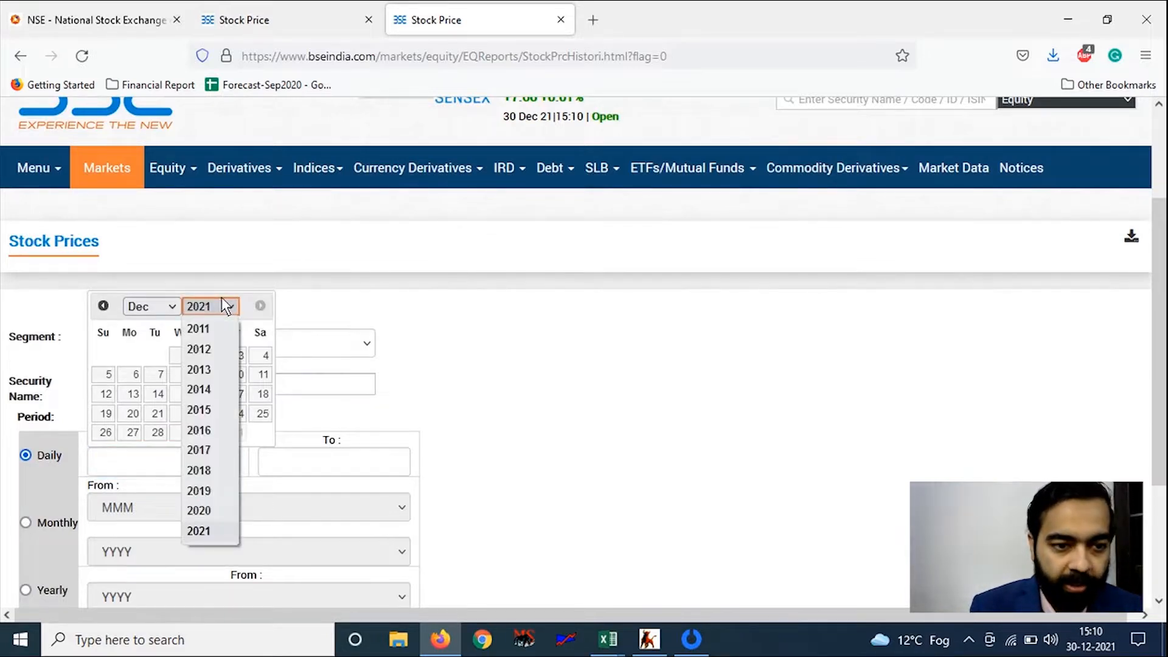
key(Home)
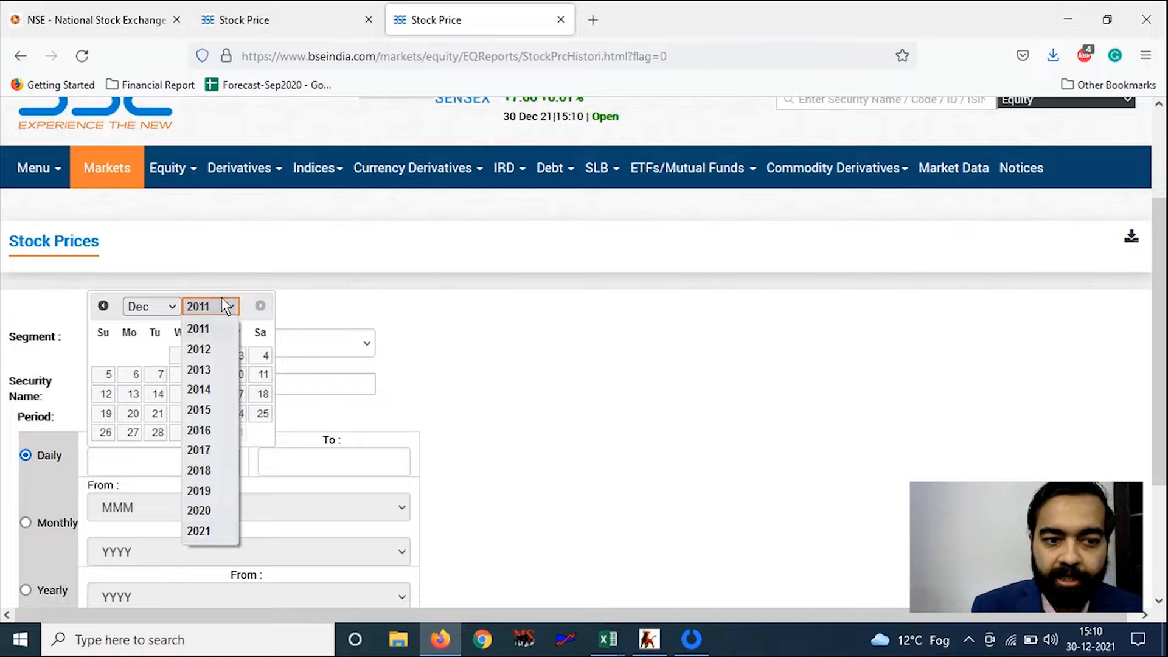
key(Down)
key(Down)
key(Down)
key(Down)
key(Down)
key(Down)
key(Down)
key(Down)
key(Return)
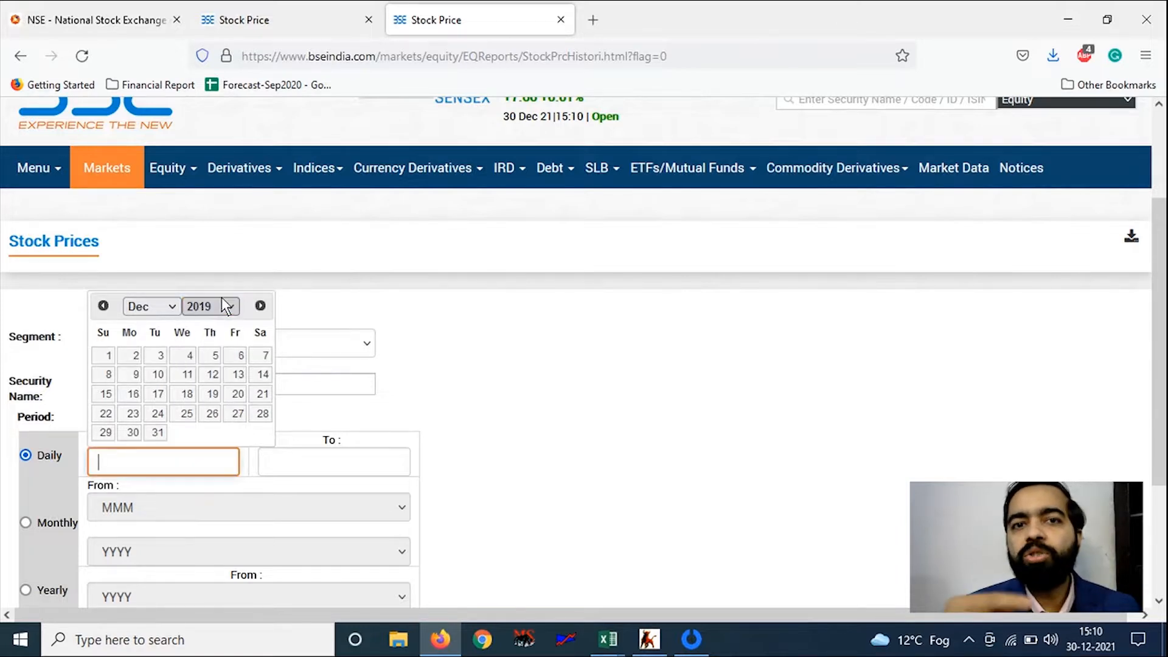
click(156, 307)
key(Home)
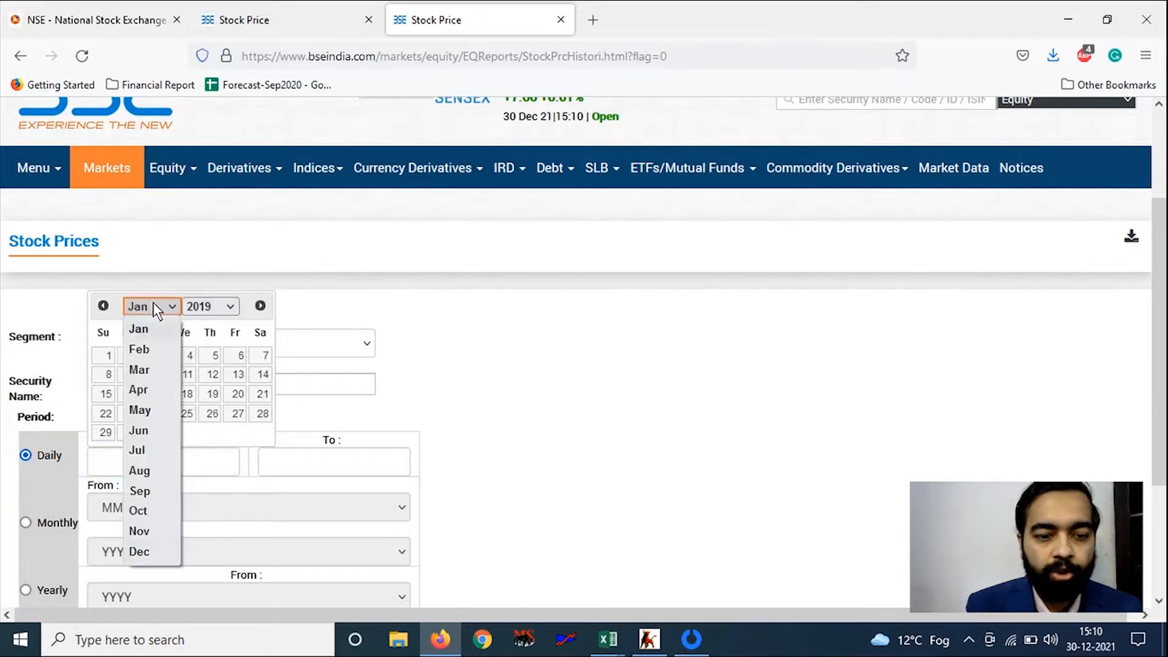
click(139, 329)
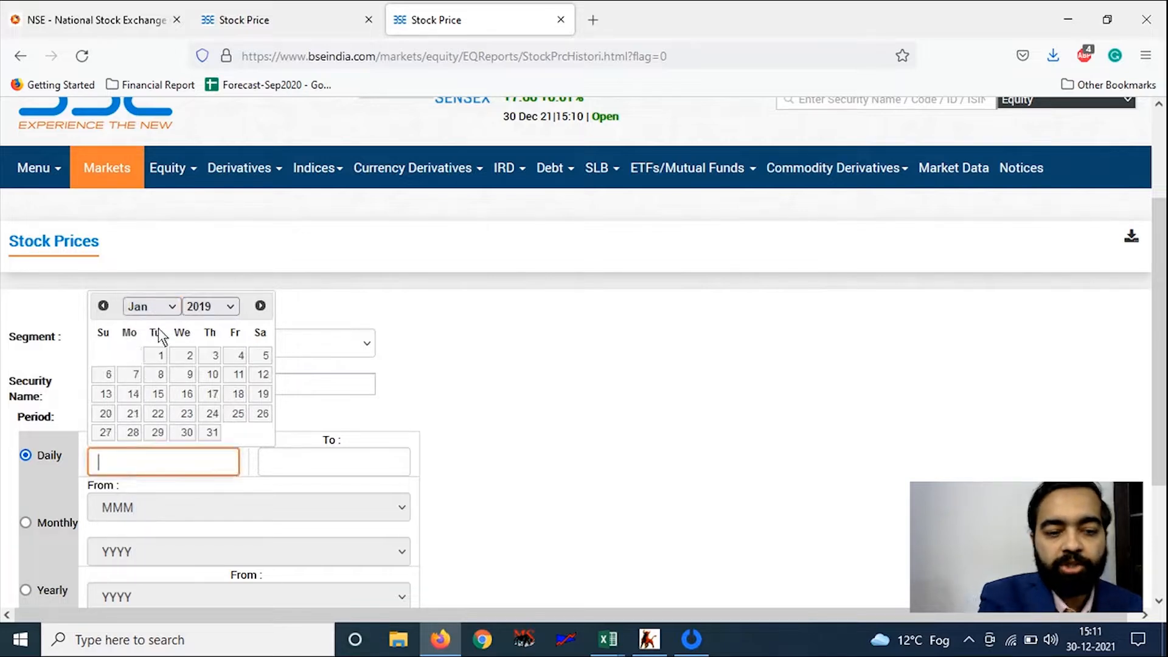
click(161, 356)
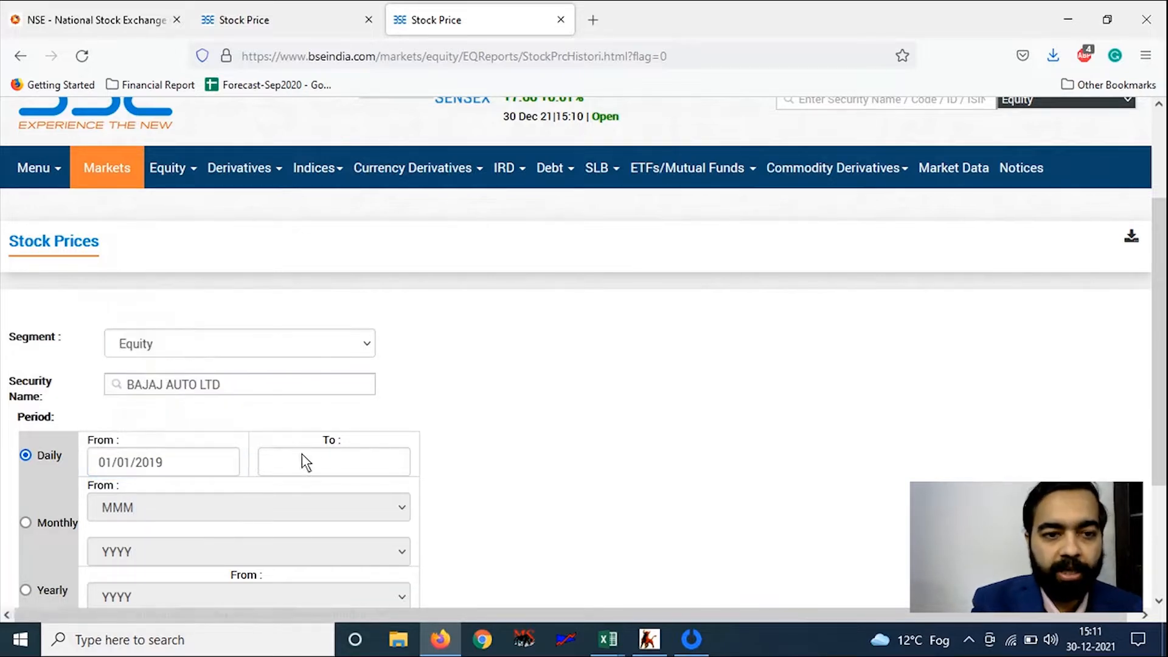
Set the daily period's end date to 29/12/2021 and submit the price query.
click(316, 462)
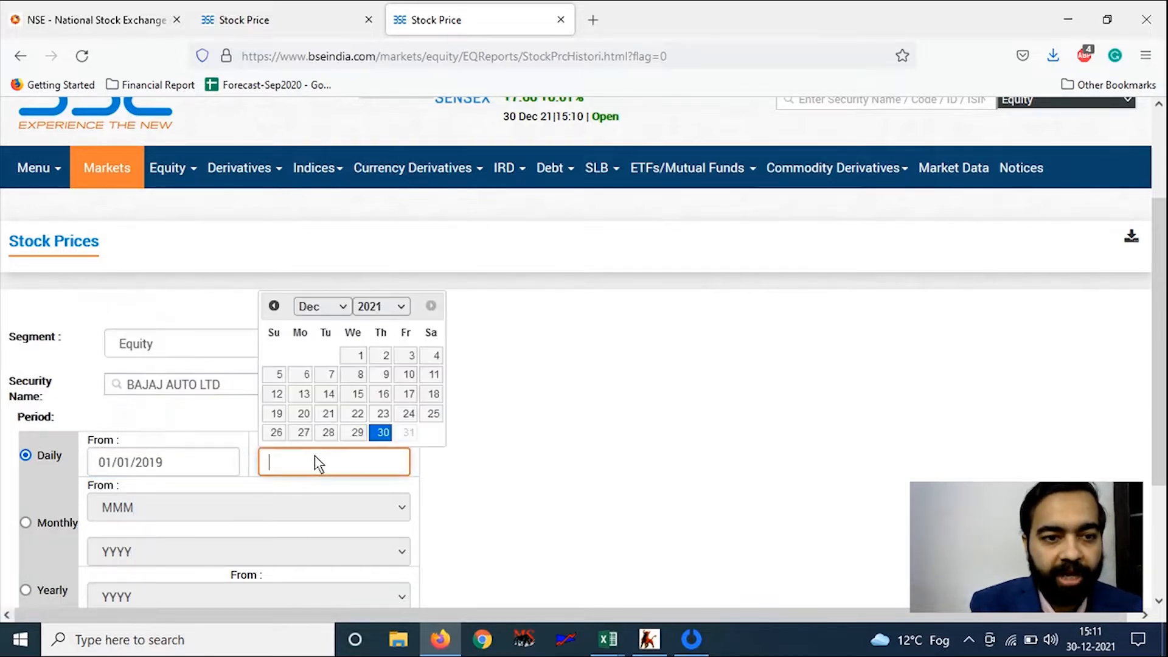
click(366, 441)
scroll(476, 484, down, 3)
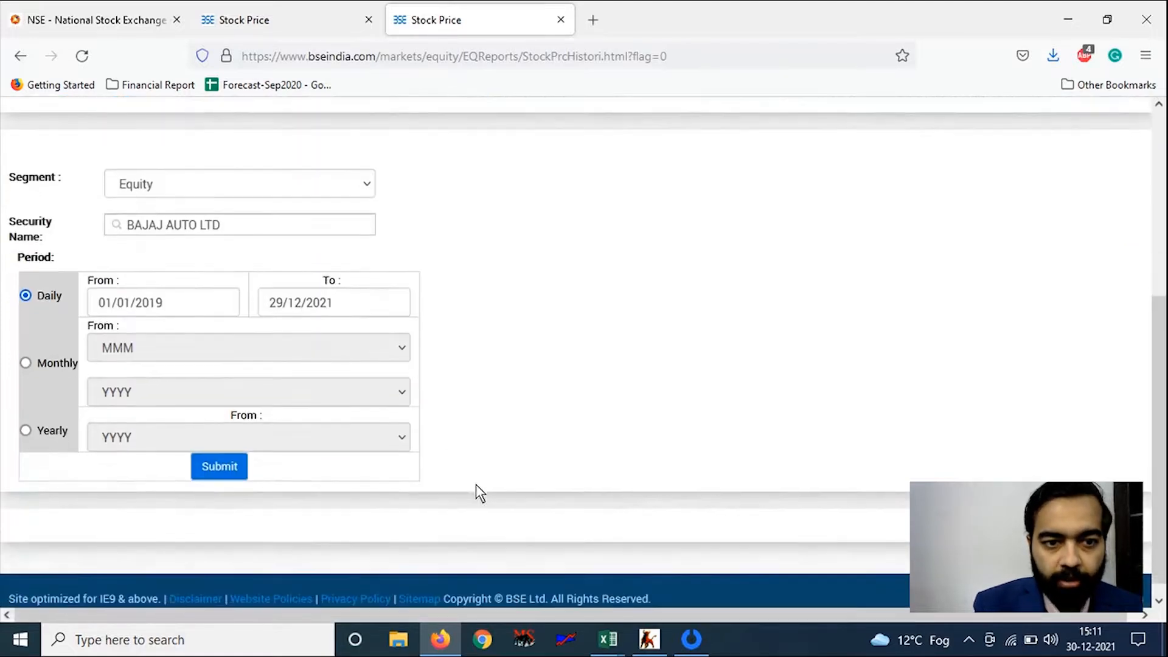
click(231, 469)
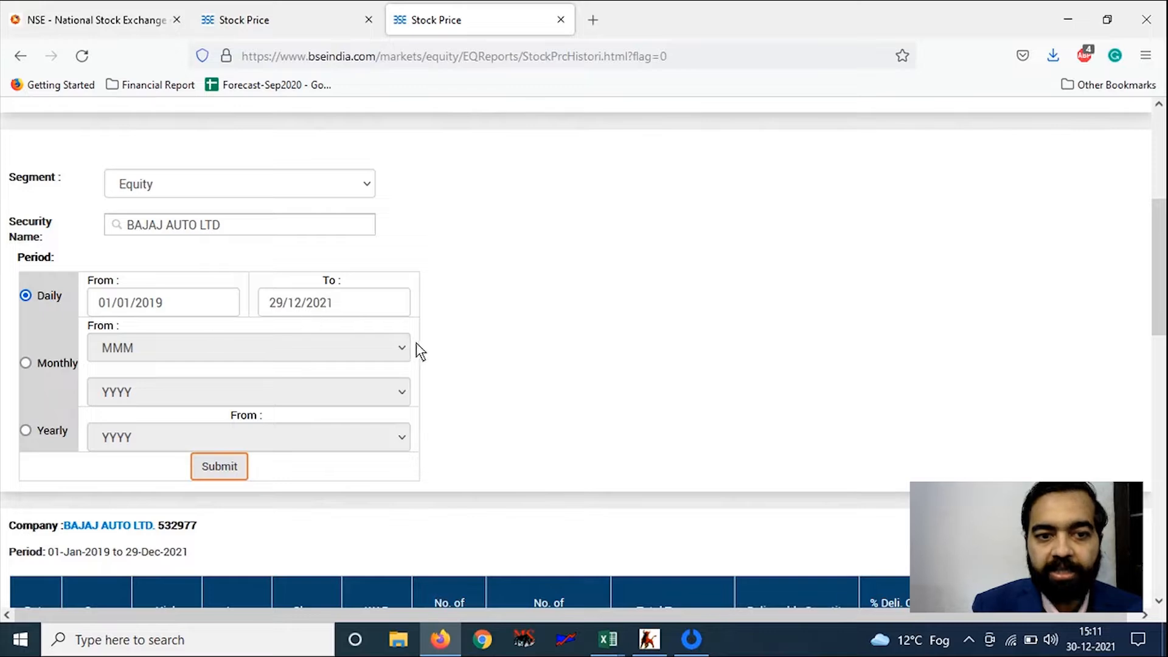
Download the complete price records below the results table as a CSV file and open it with Excel 2016.
scroll(546, 465, down, 15)
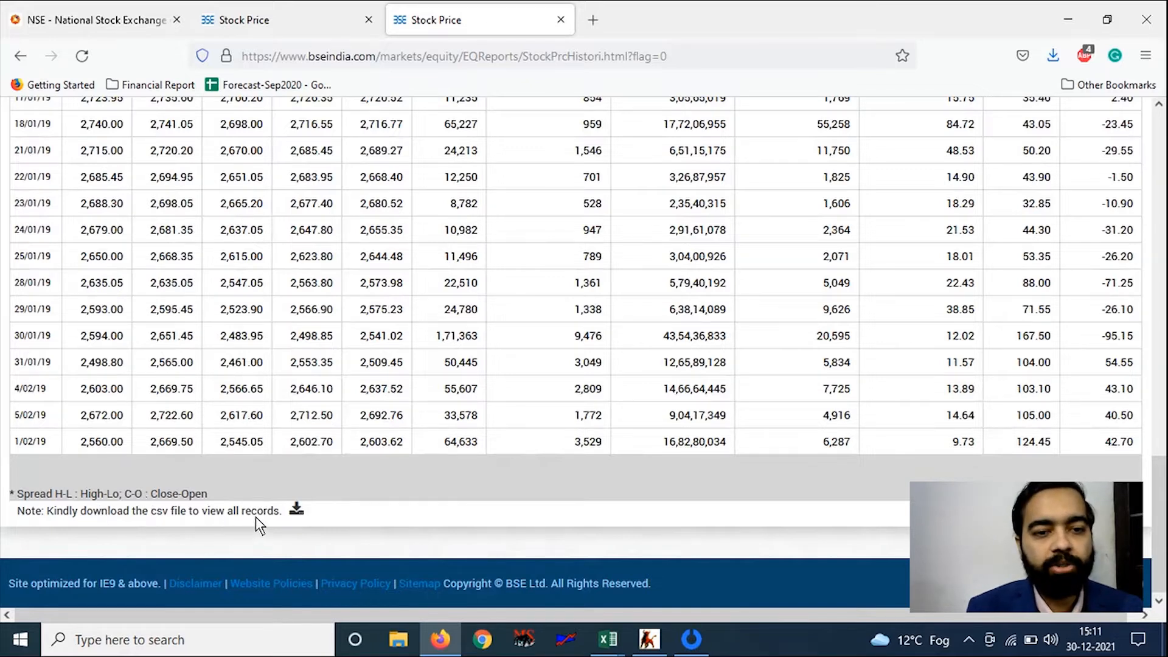
click(298, 510)
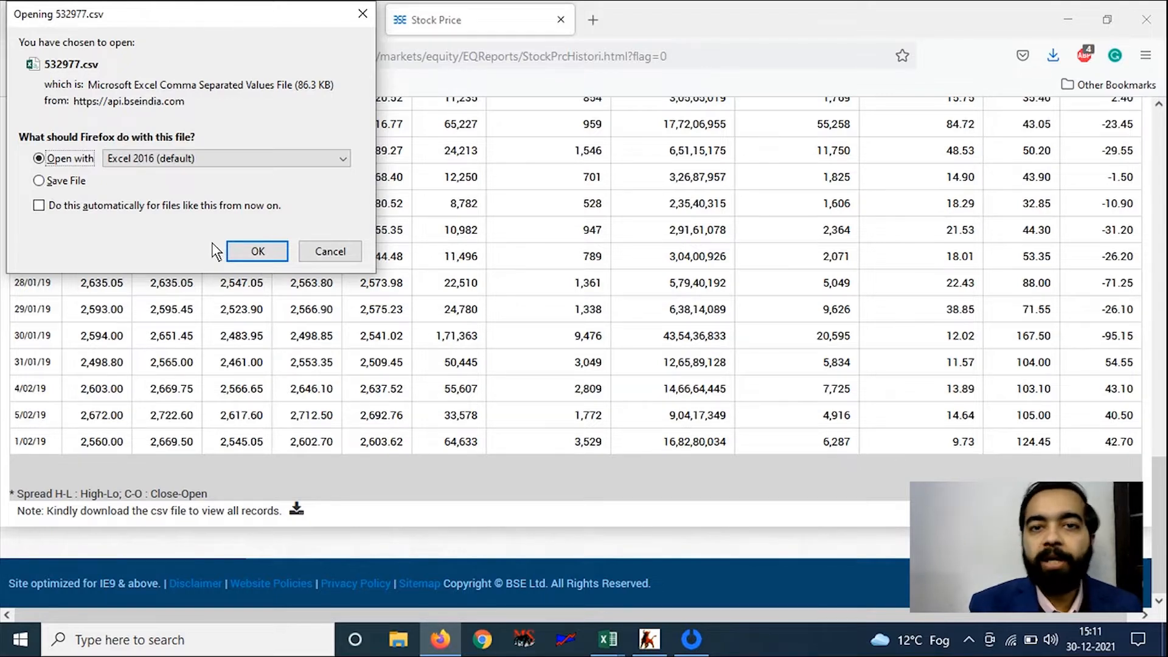
click(257, 251)
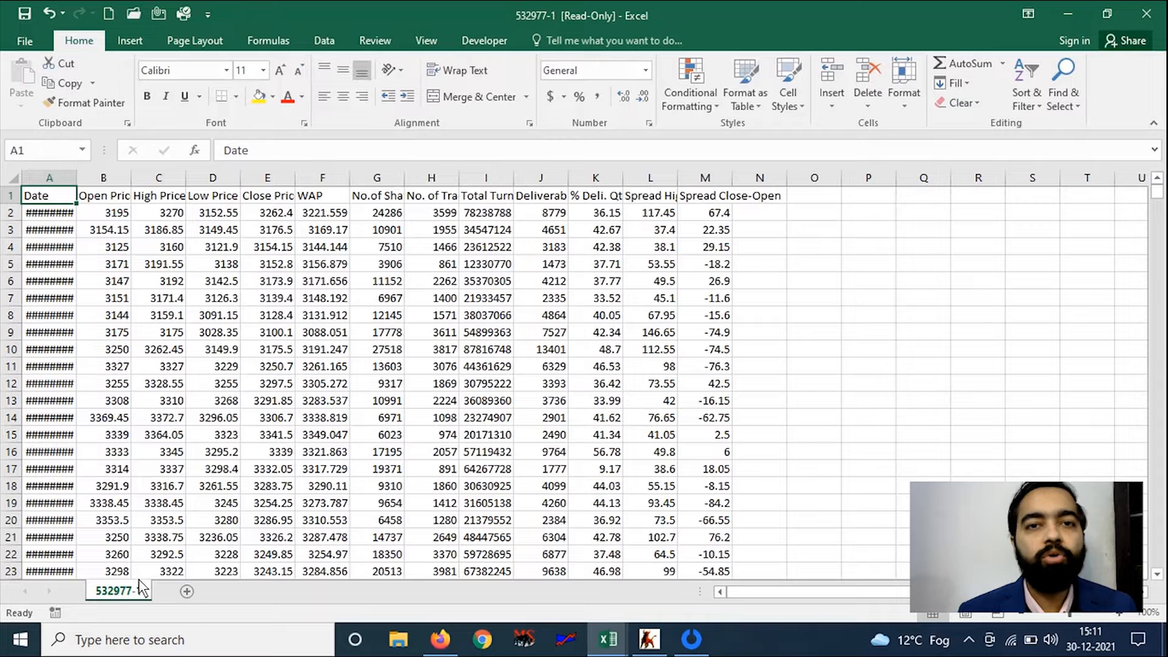
Copy the 532977-1 sheet into the Price Data.xlsx workbook before Sheet1, keeping the original by creating a copy.
right_click(119, 586)
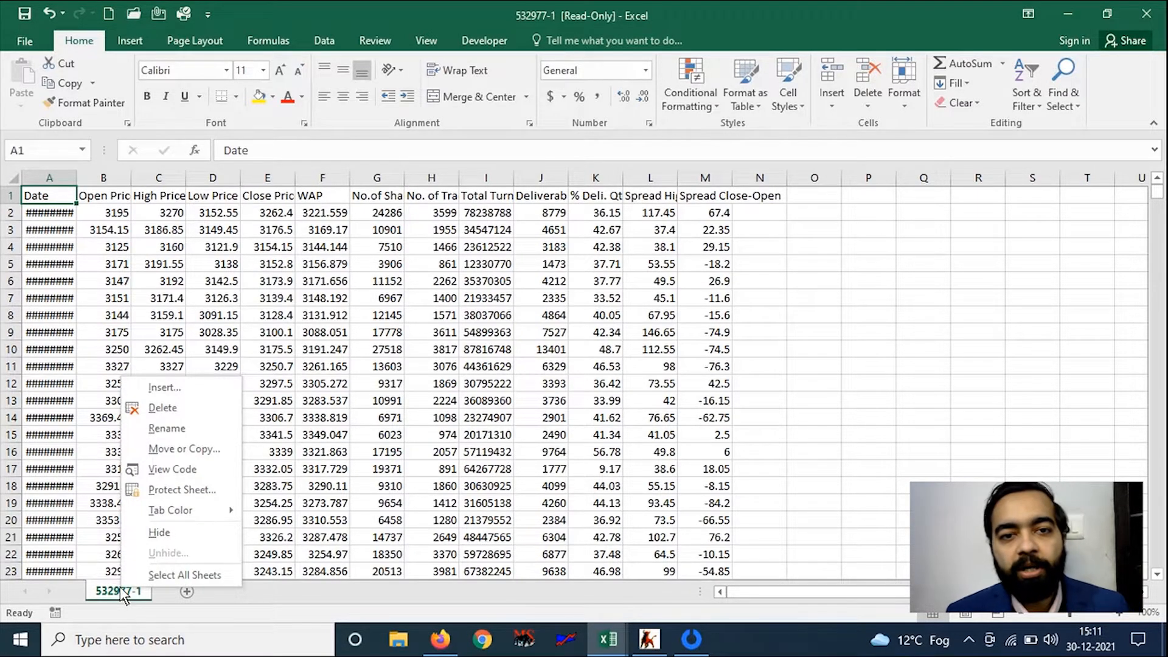
click(473, 6)
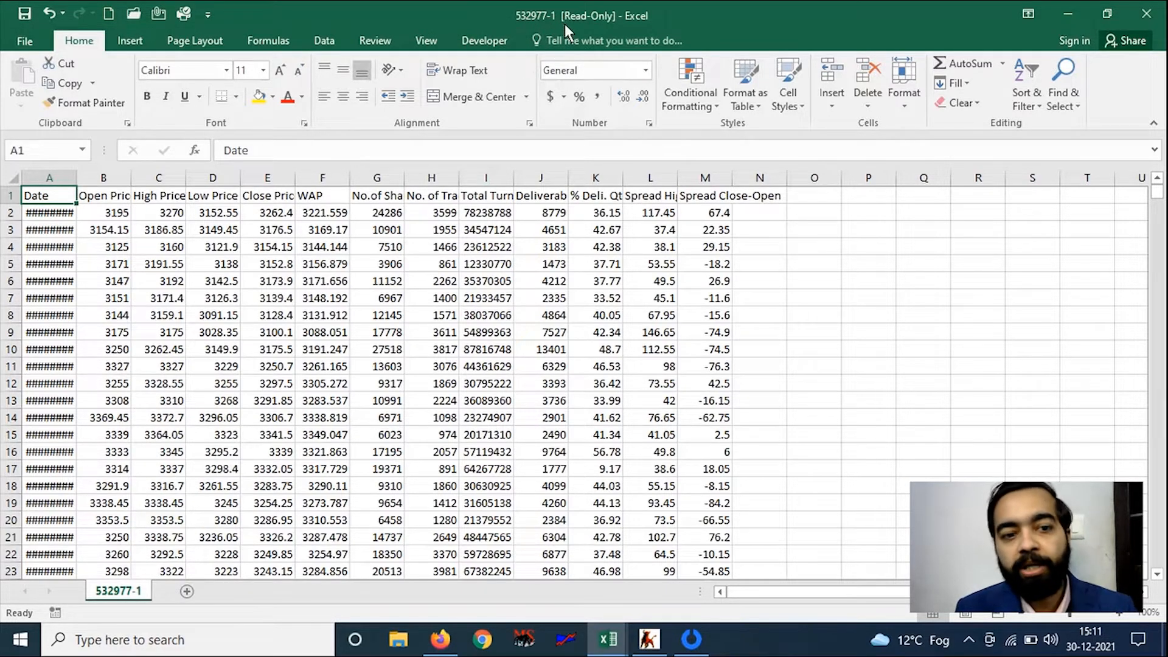
right_click(118, 596)
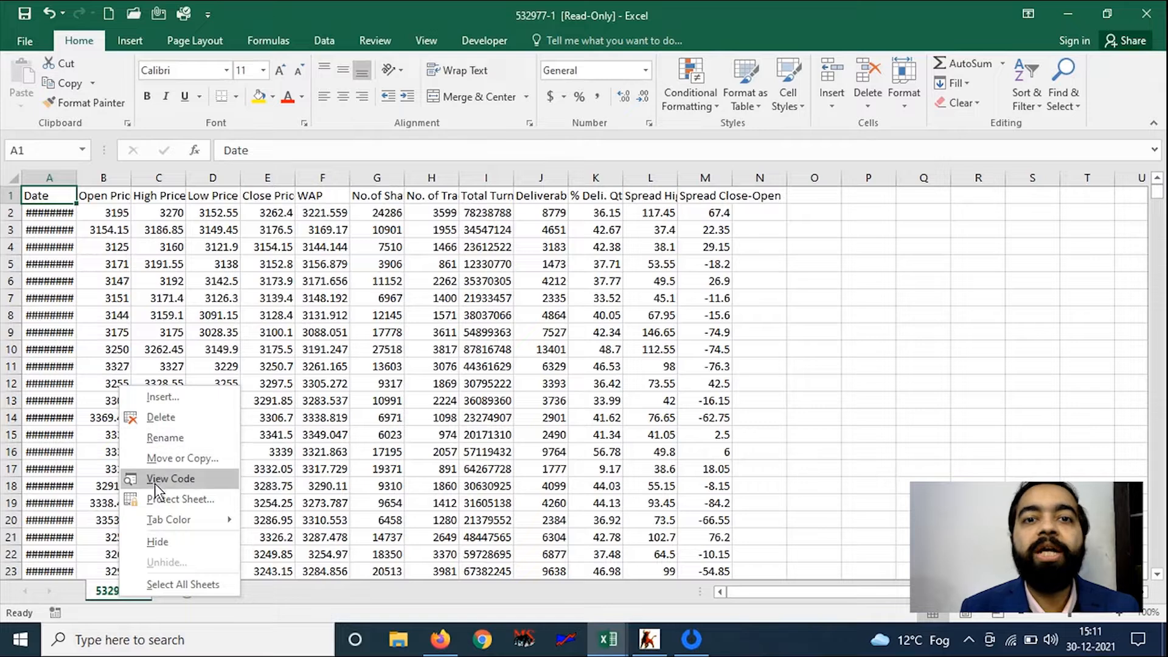
click(166, 456)
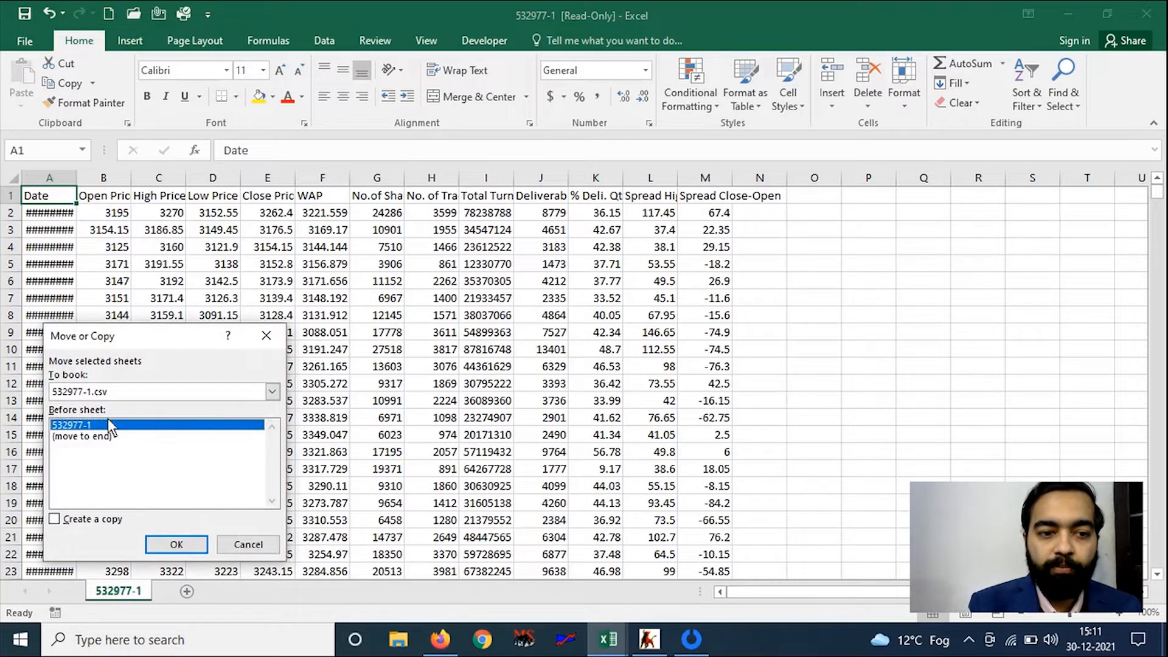
click(126, 392)
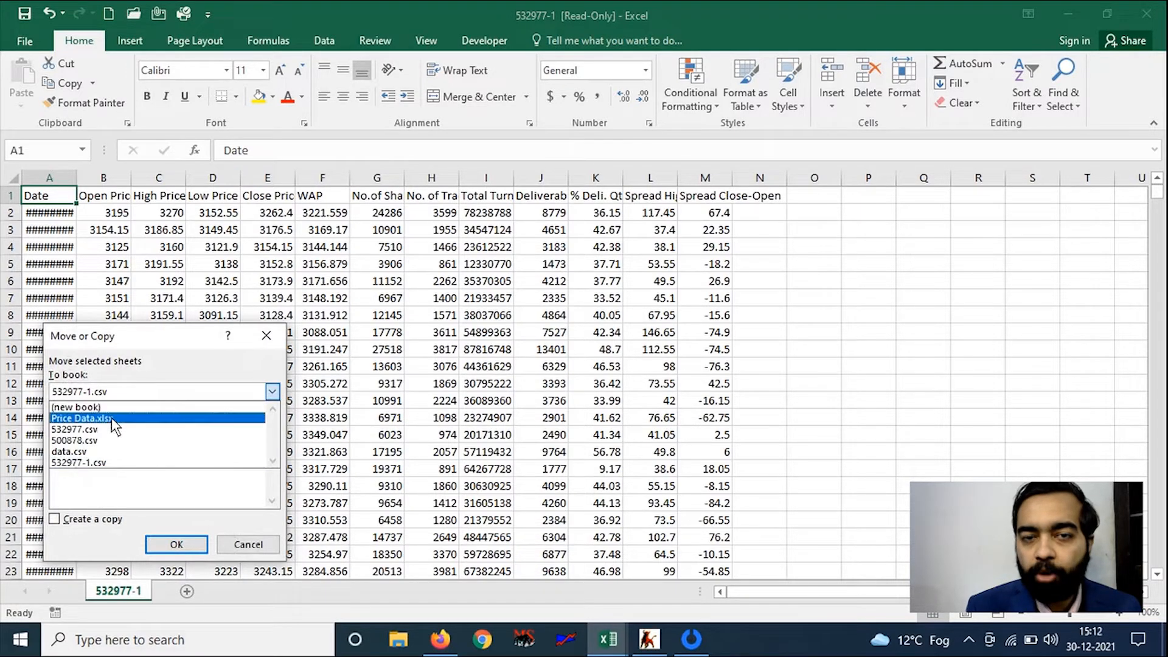
click(112, 419)
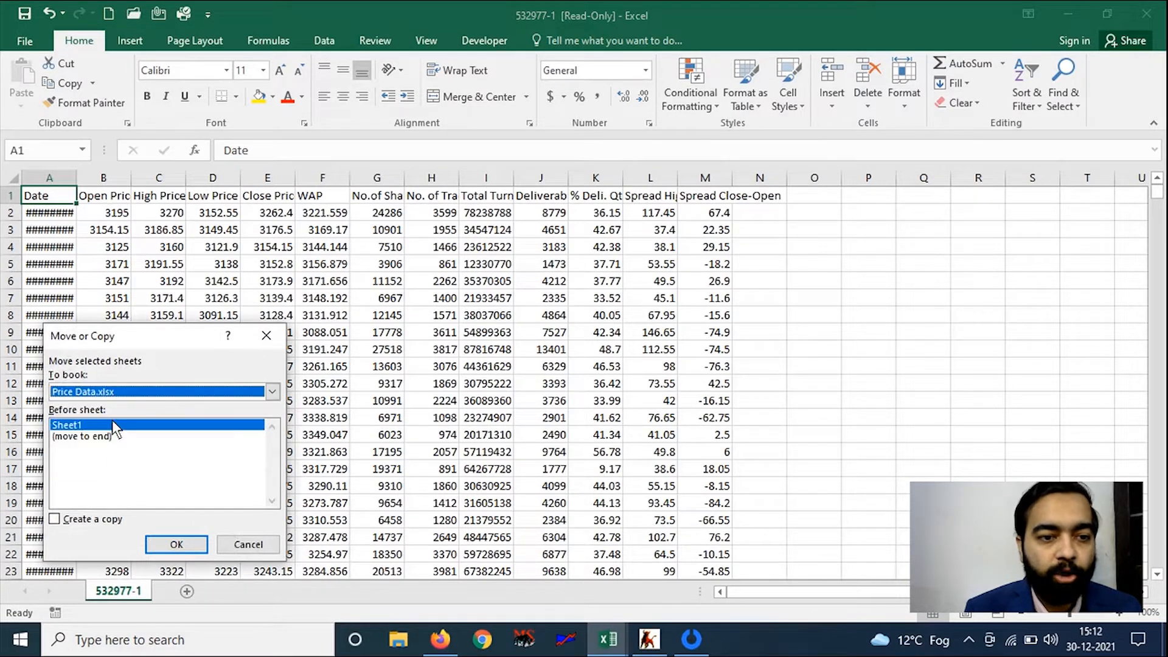
click(56, 518)
click(178, 547)
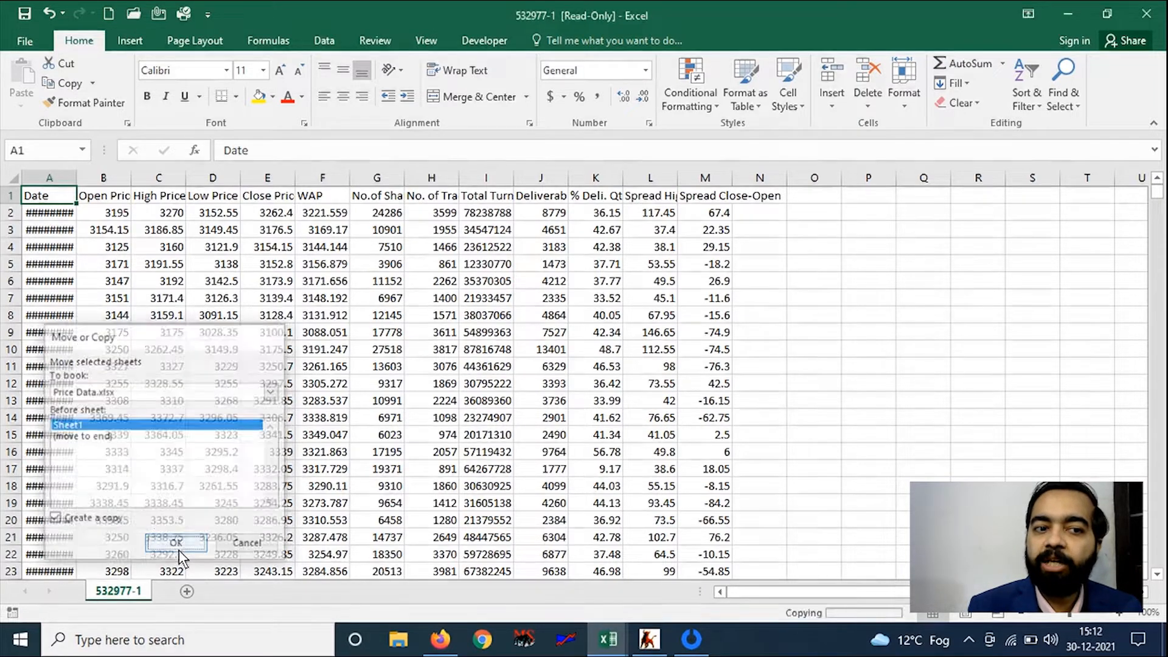
Rename the copied 532977-1 sheet in the Price Data workbook as BajajAuto.
right_click(129, 597)
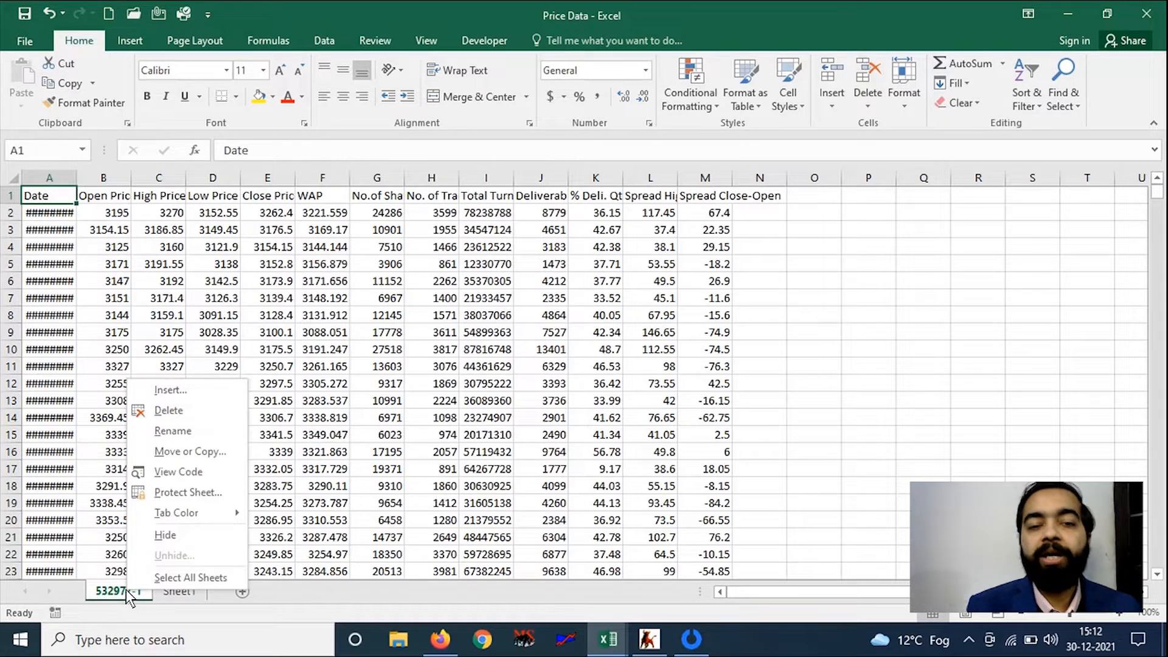
text(r)
text(Ba)
text(hah)
key(BackSpace)
key(BackSpace)
key(BackSpace)
text(jaj)
key(Return)
text(Auto)
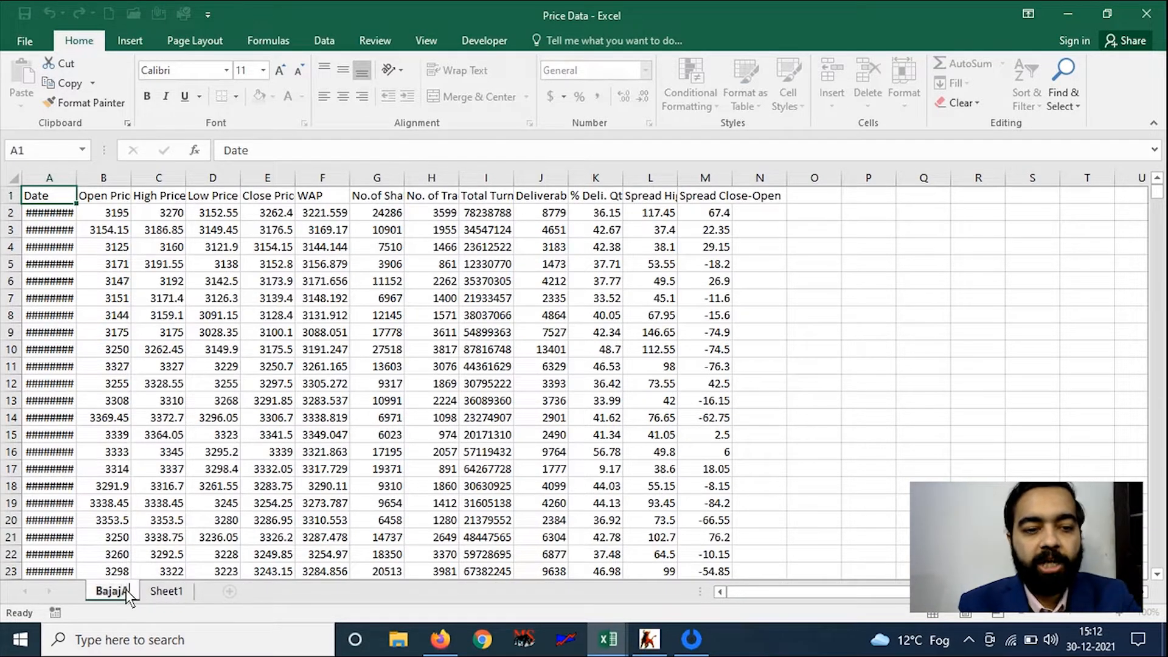
key(Return)
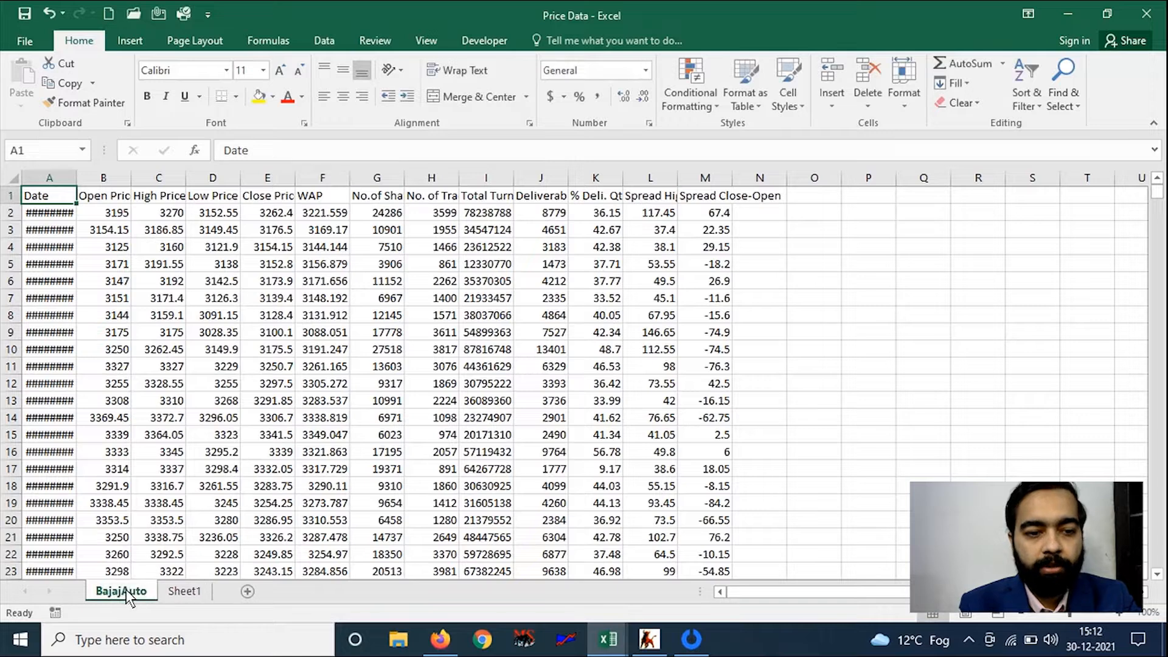
Close the read-only 532977-1 workbook and return to Sheet1 of the Price Data workbook.
click(182, 602)
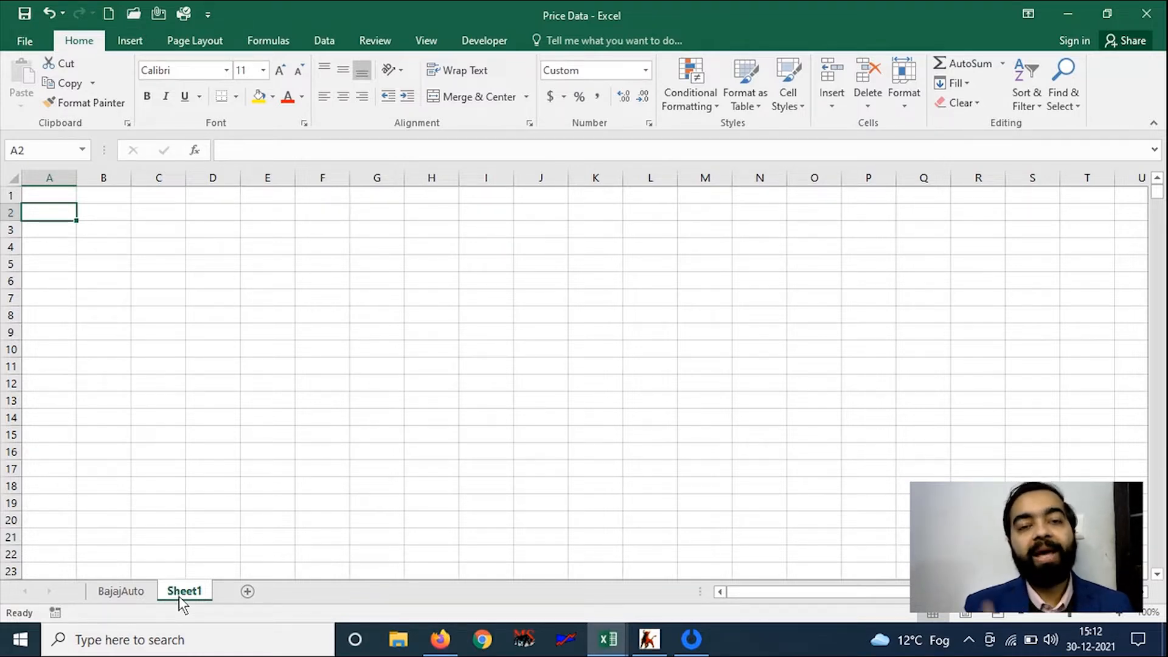
key(alt+Tab)
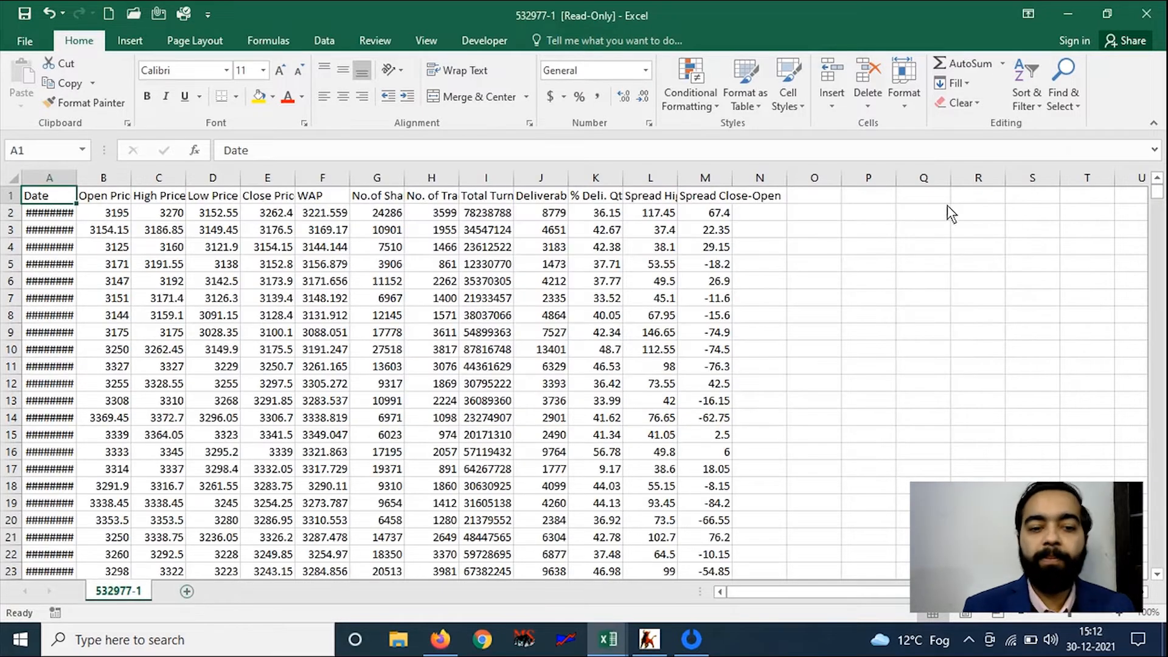
click(1164, 9)
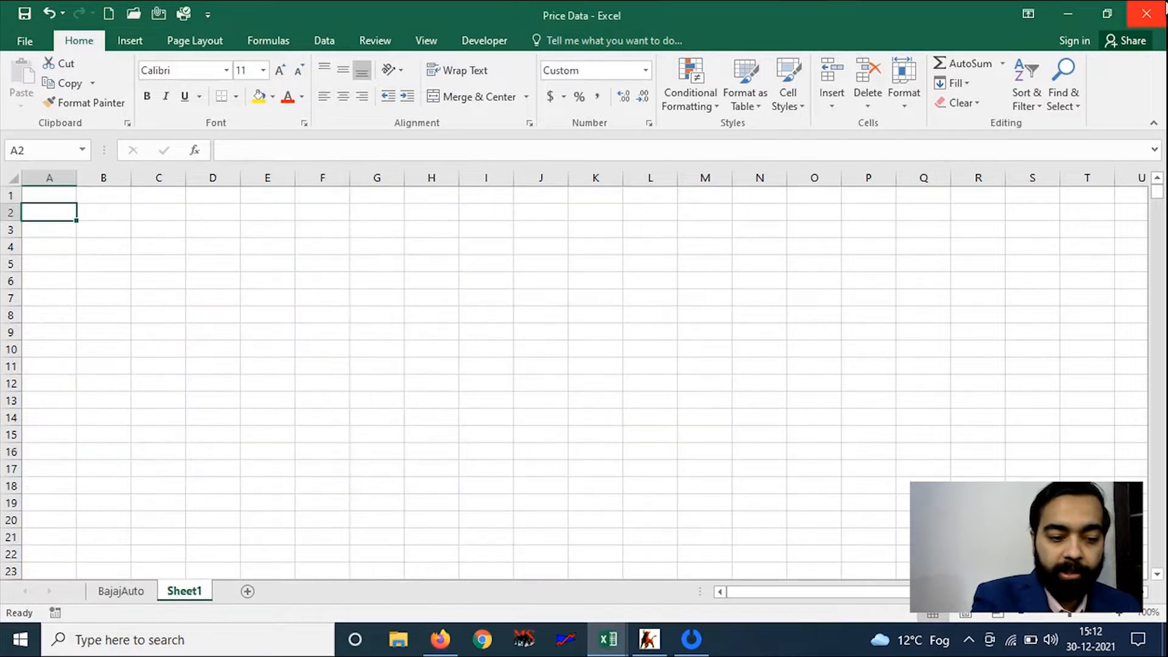
key(alt+Tab)
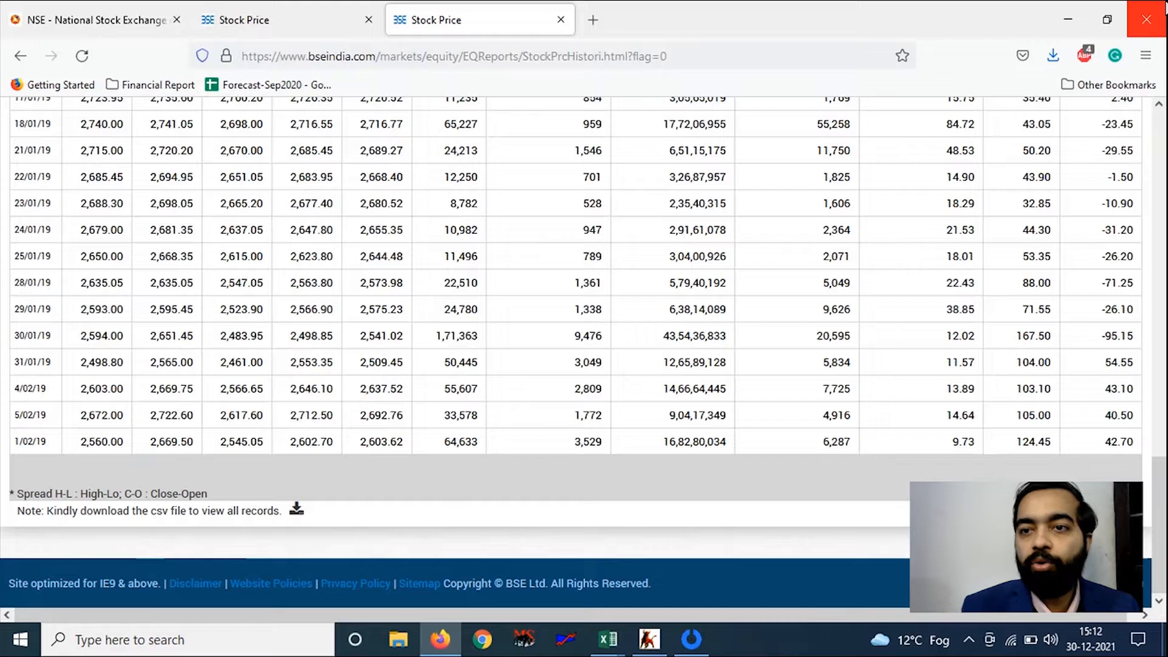
key(alt+Tab)
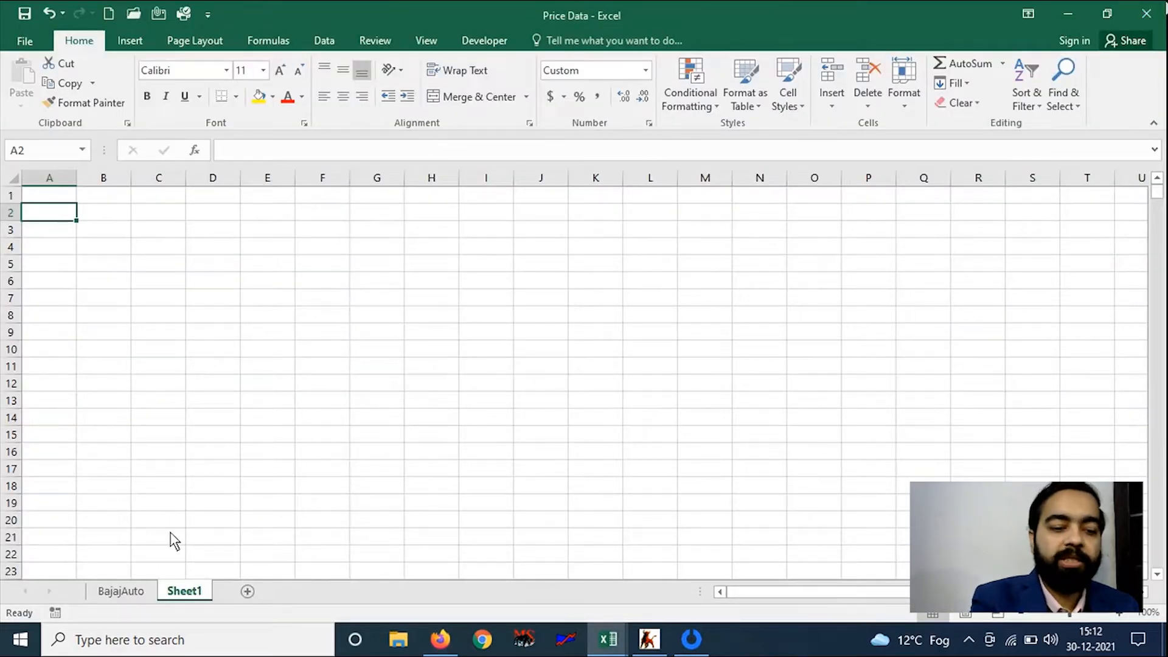
Copy all dates from A2 down on the BajajAuto sheet and paste them into Sheet1 starting at A2.
key(ctrl+Page_Up)
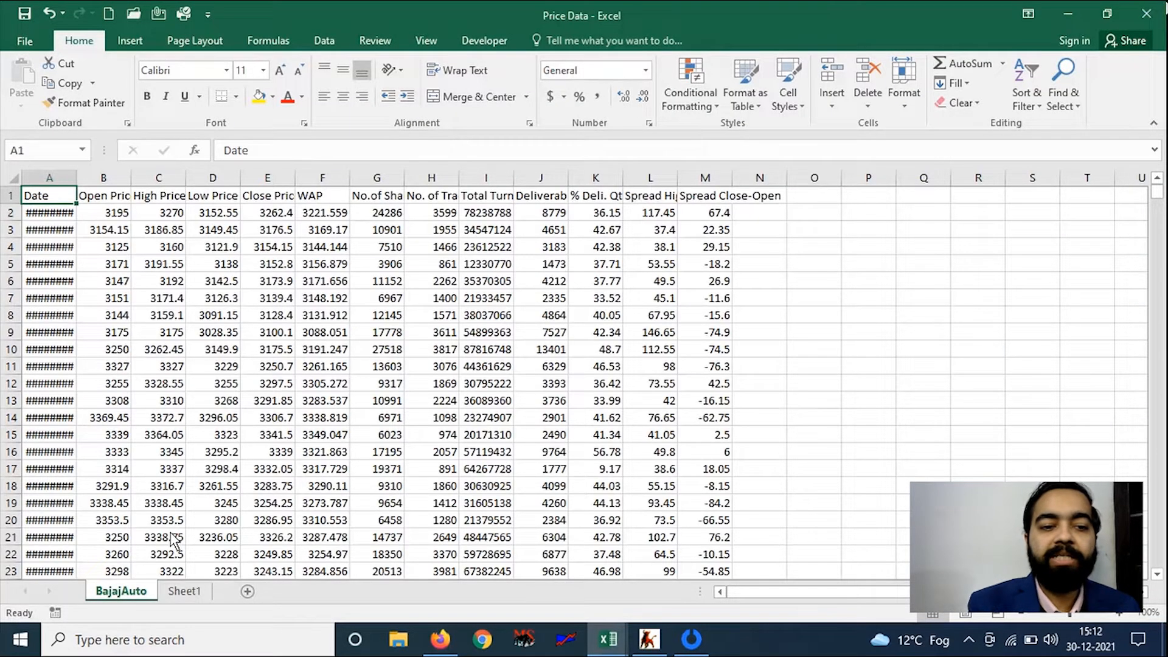
key(Down)
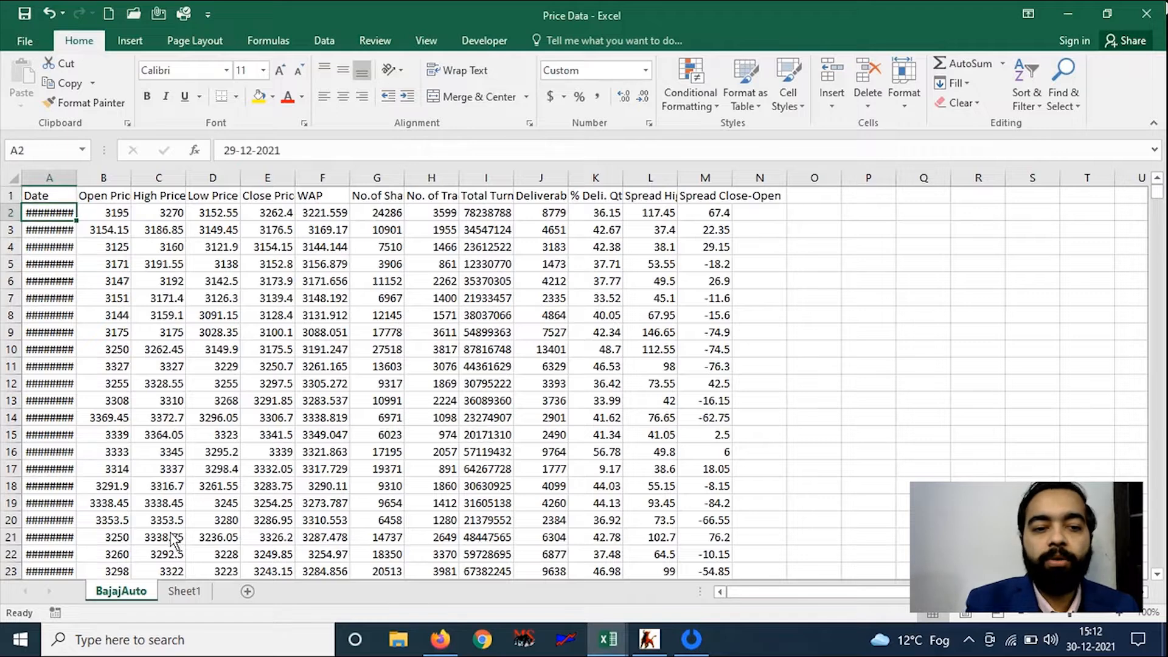
key(ctrl+shift+Down)
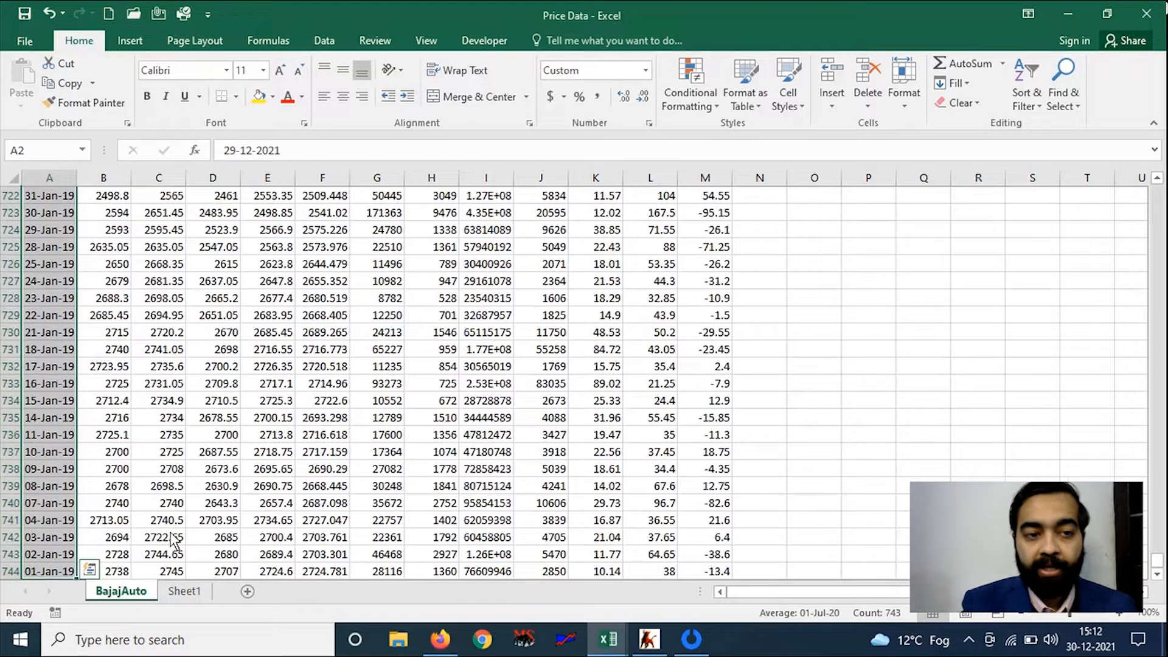
key(ctrl+c)
key(ctrl+Page_Down)
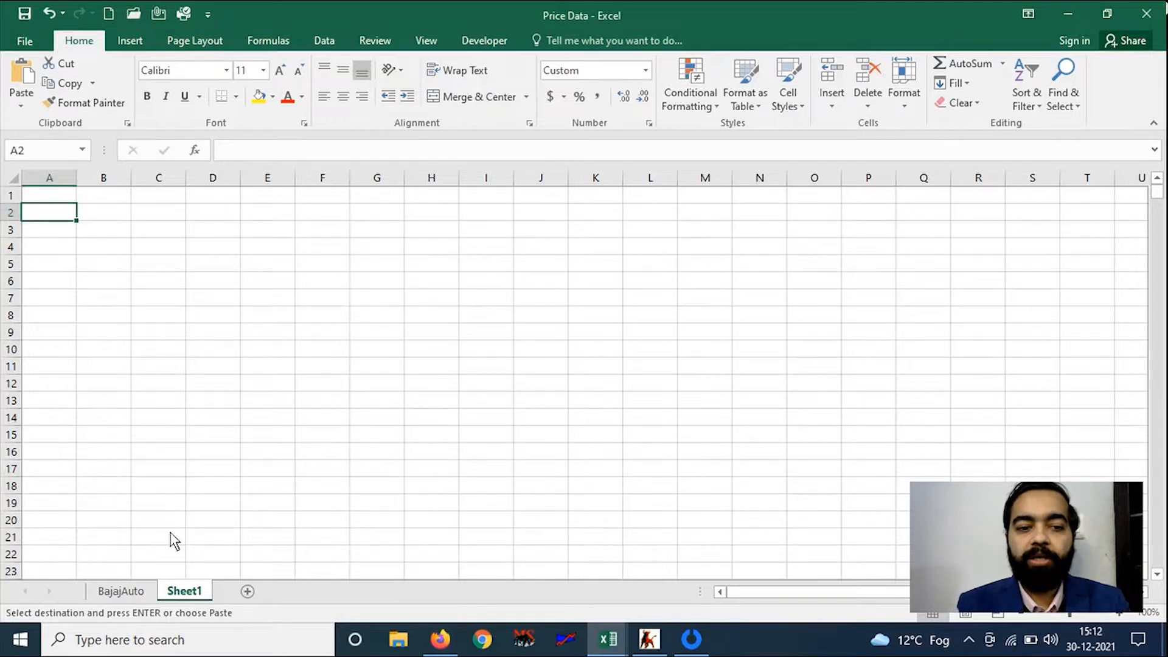
key(ctrl+v)
Autofit column A of Sheet1 to the pasted dates and widen it slightly more.
key(alt+h)
key(o)
key(i)
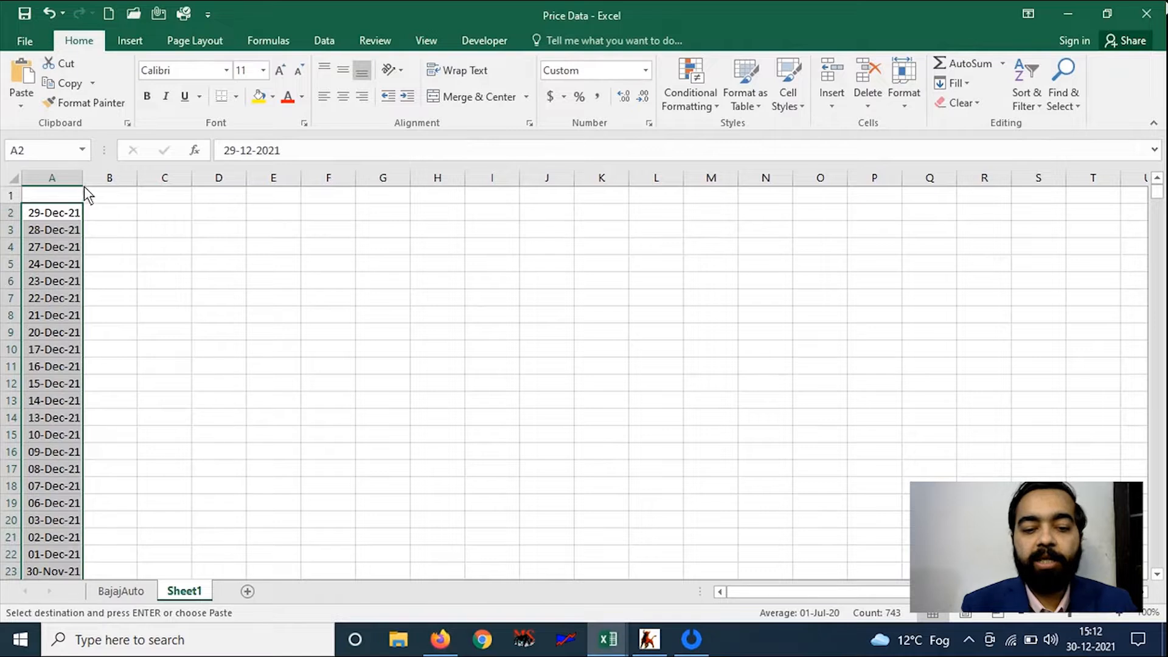
drag(83, 179, 90, 180)
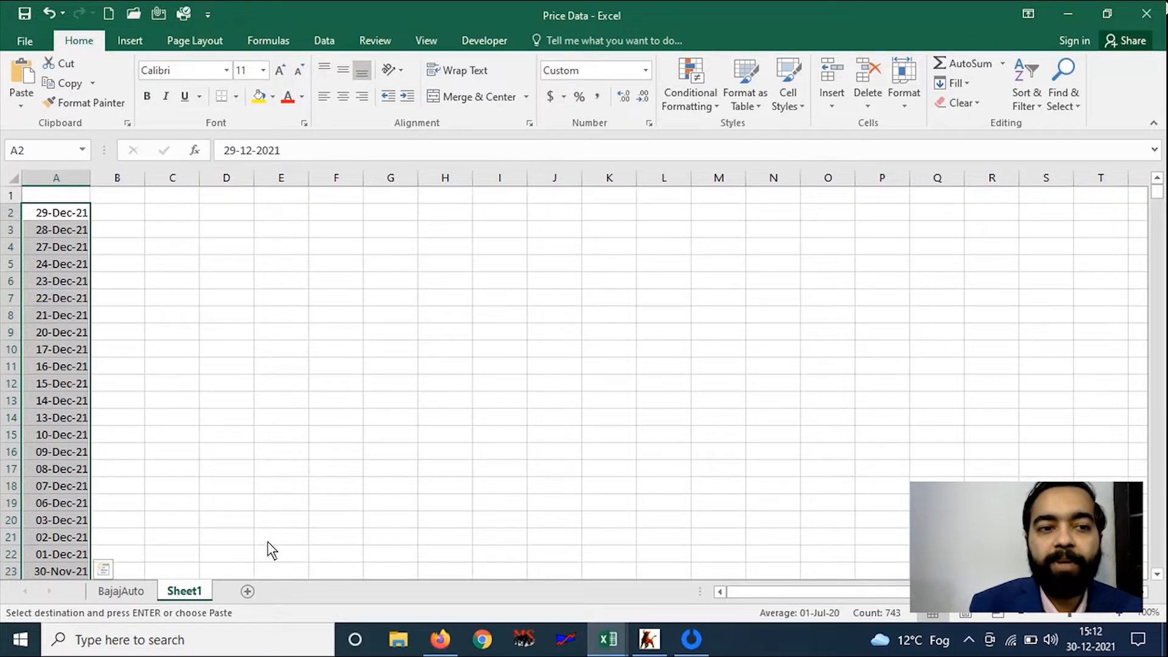
Rename Sheet1 as PriceData.
right_click(188, 589)
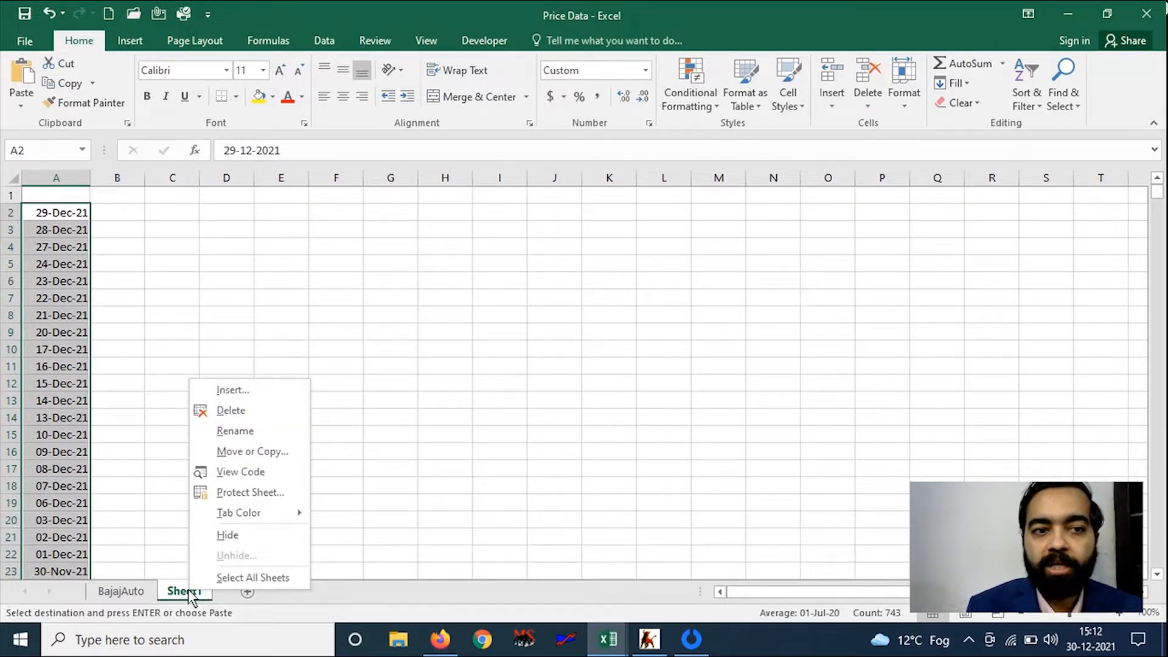
text(rPric)
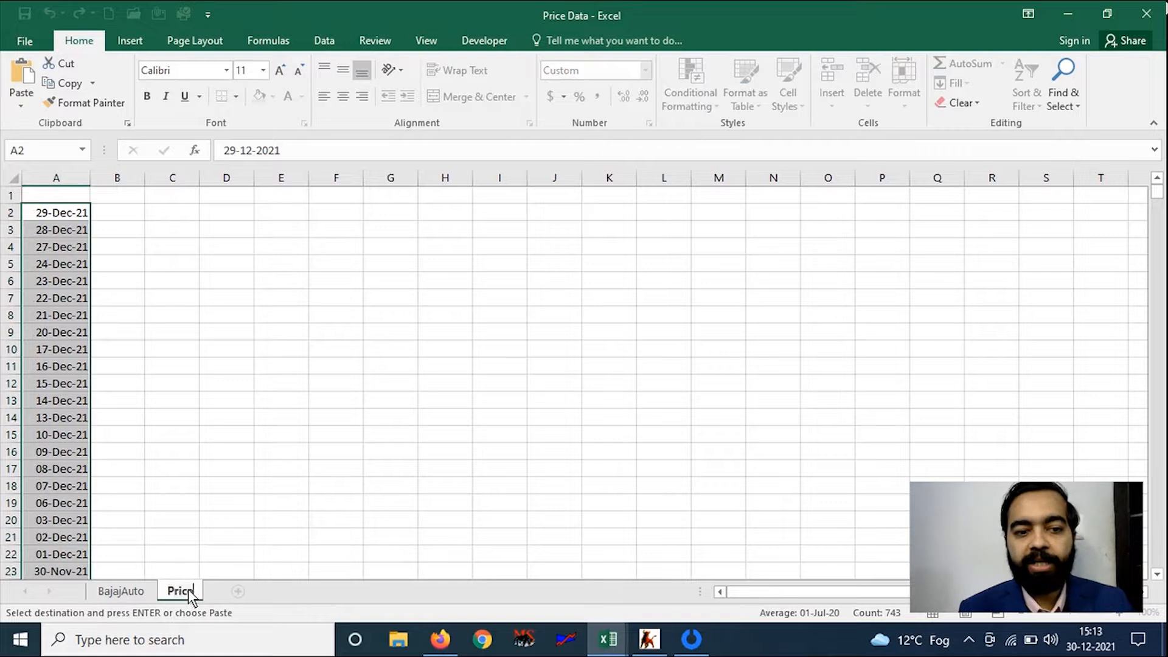
text(eData)
key(Return)
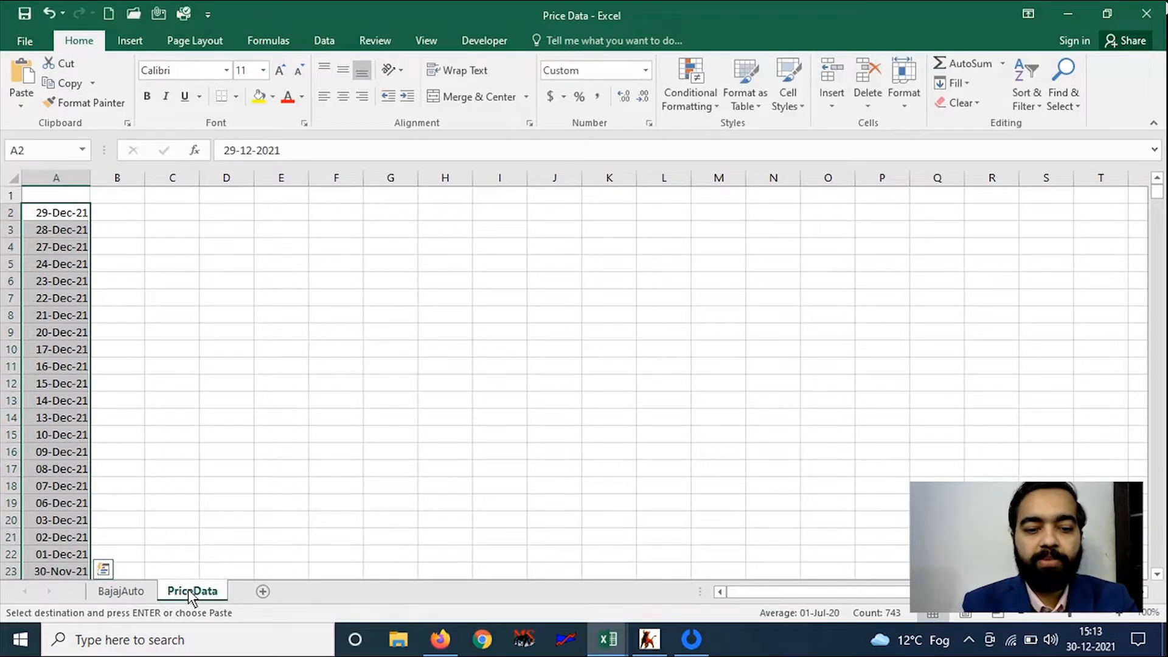
Sort the dates from A2 down on the PriceData sheet from oldest to newest.
key(Up)
key(Down)
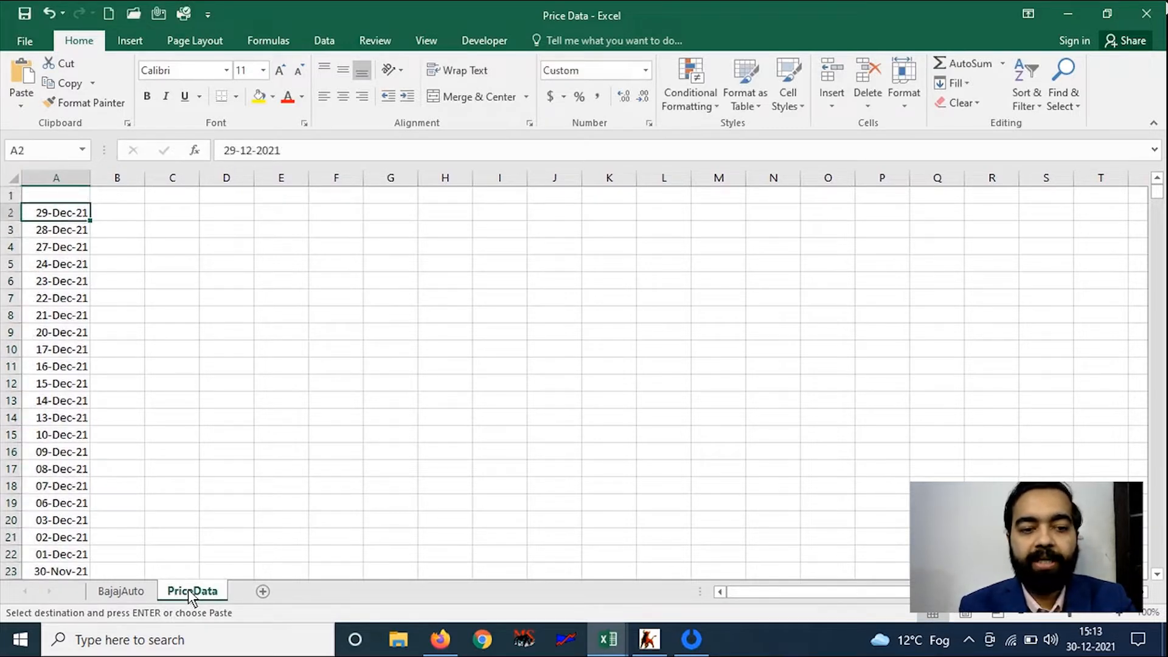
key(ctrl+shift+Down)
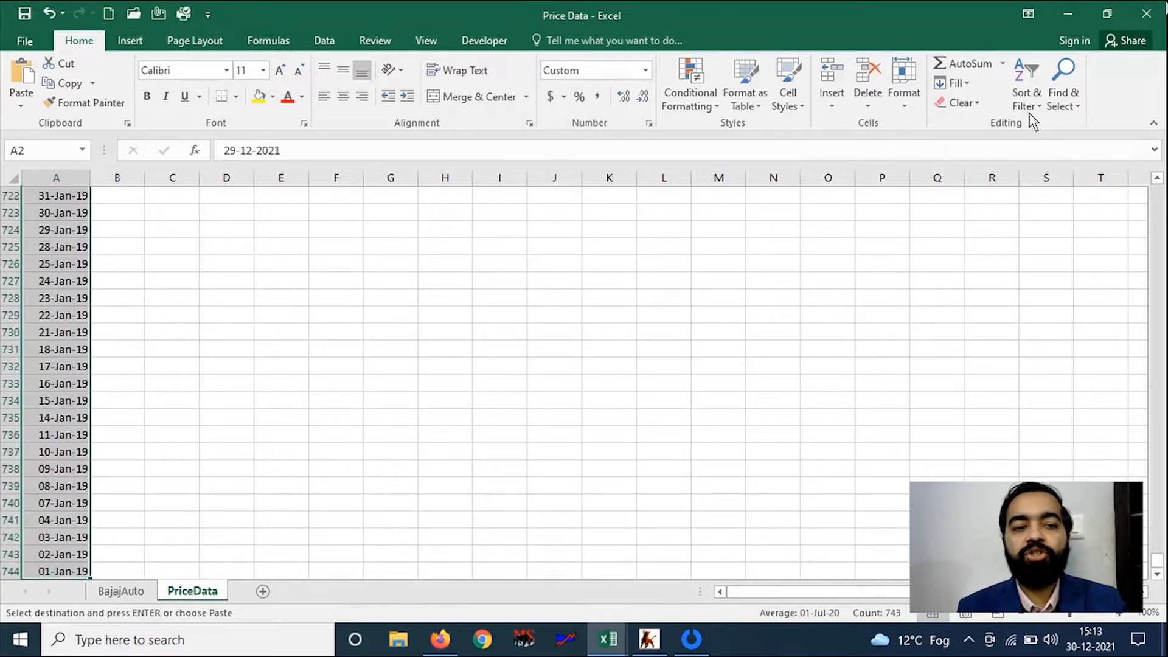
click(1028, 97)
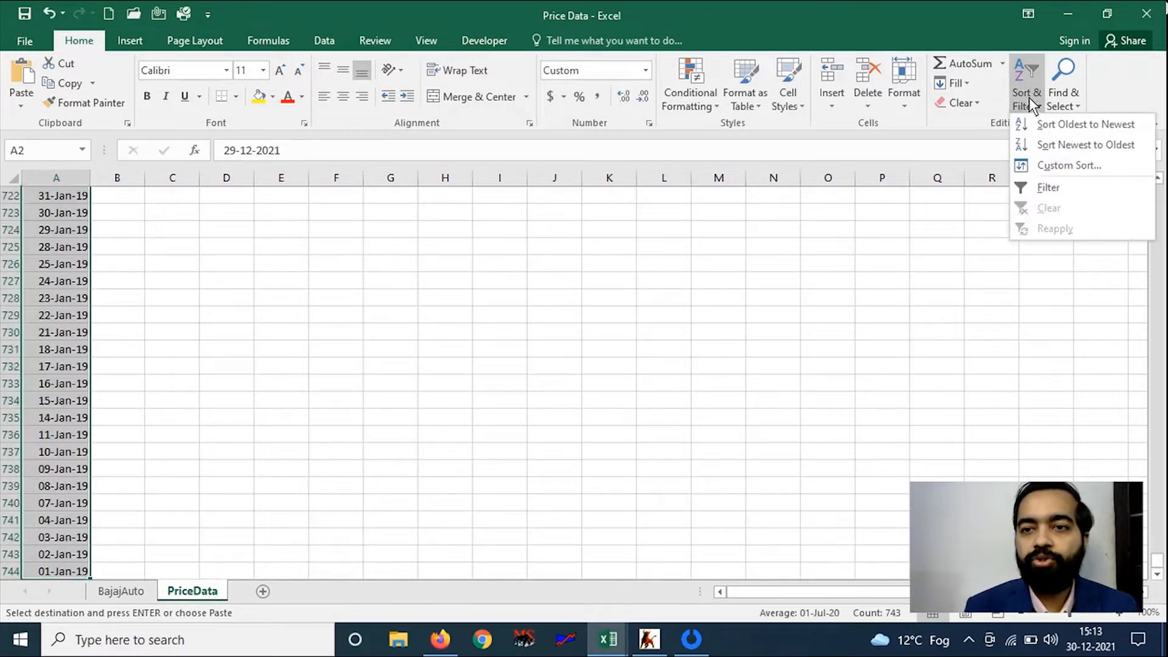
click(1057, 125)
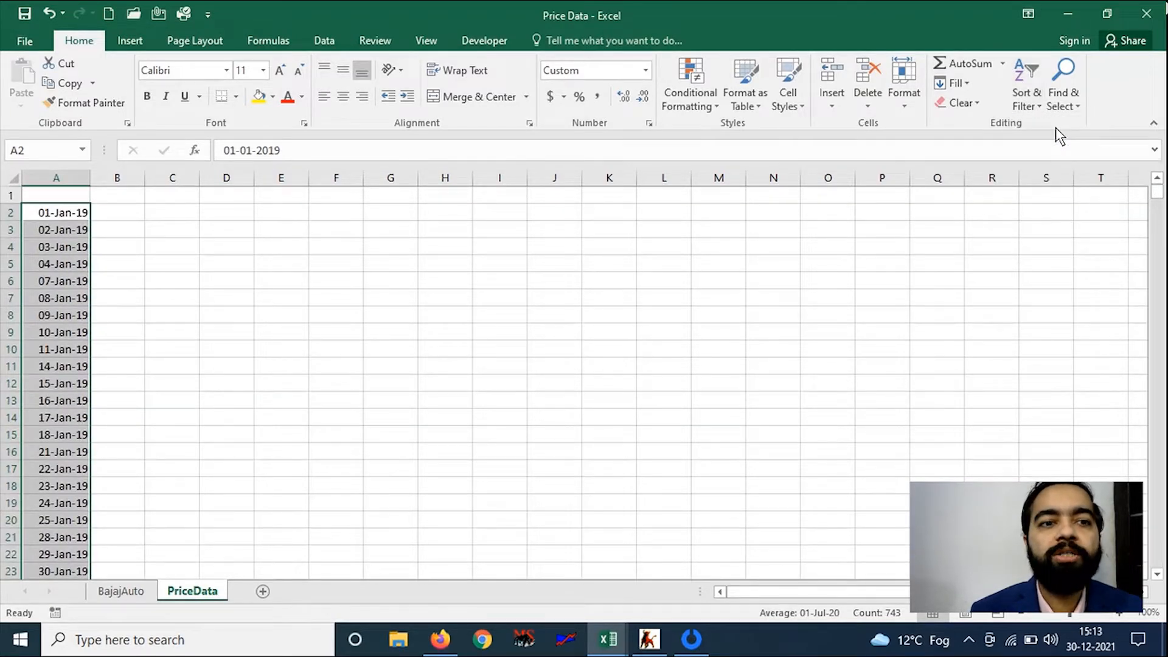
Enter the headers Date, Nifty 50 and Bajaj Auto in cells A1 to C1 of the PriceData sheet.
key(ctrl+Home)
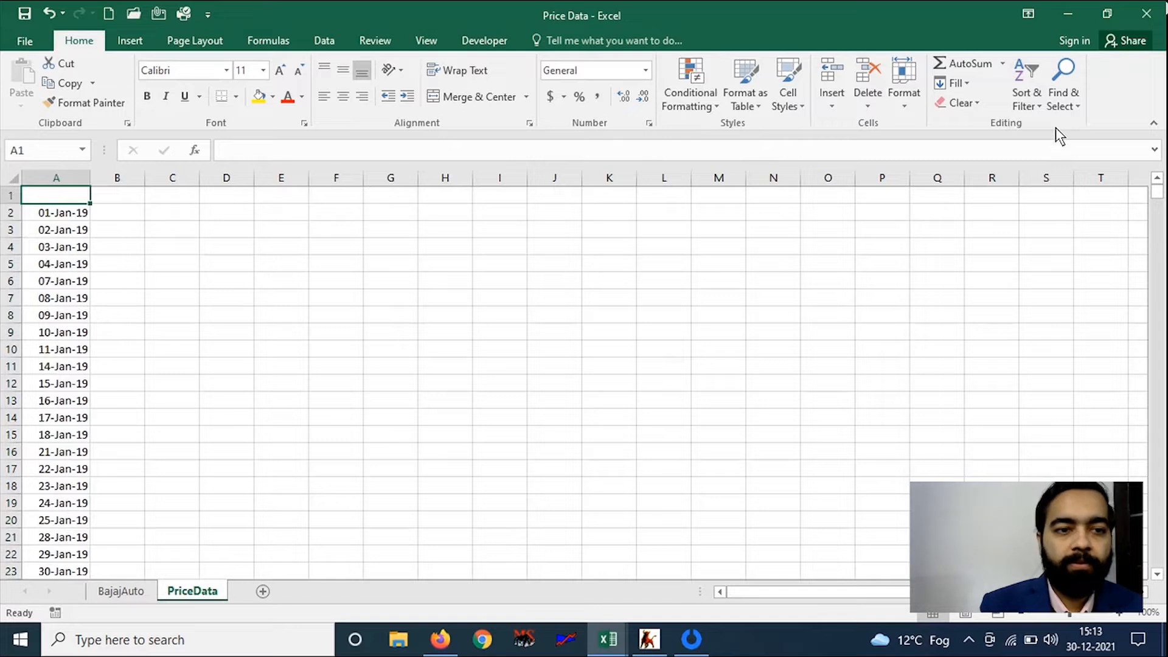
text(Date)
key(Tab)
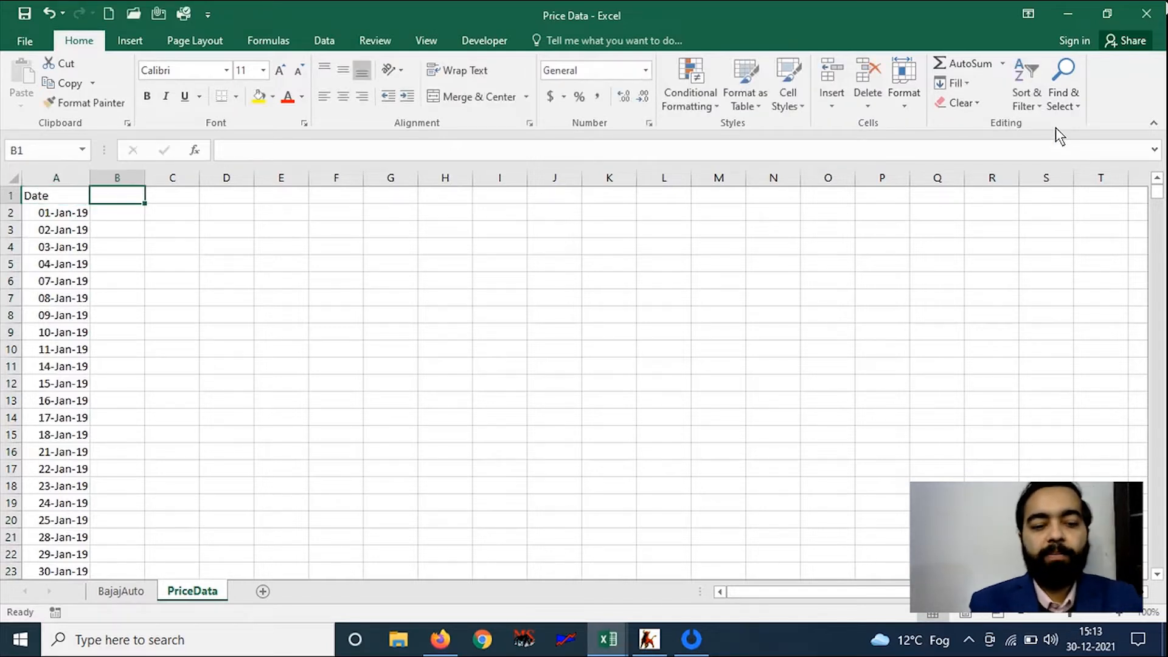
text(Nifty)
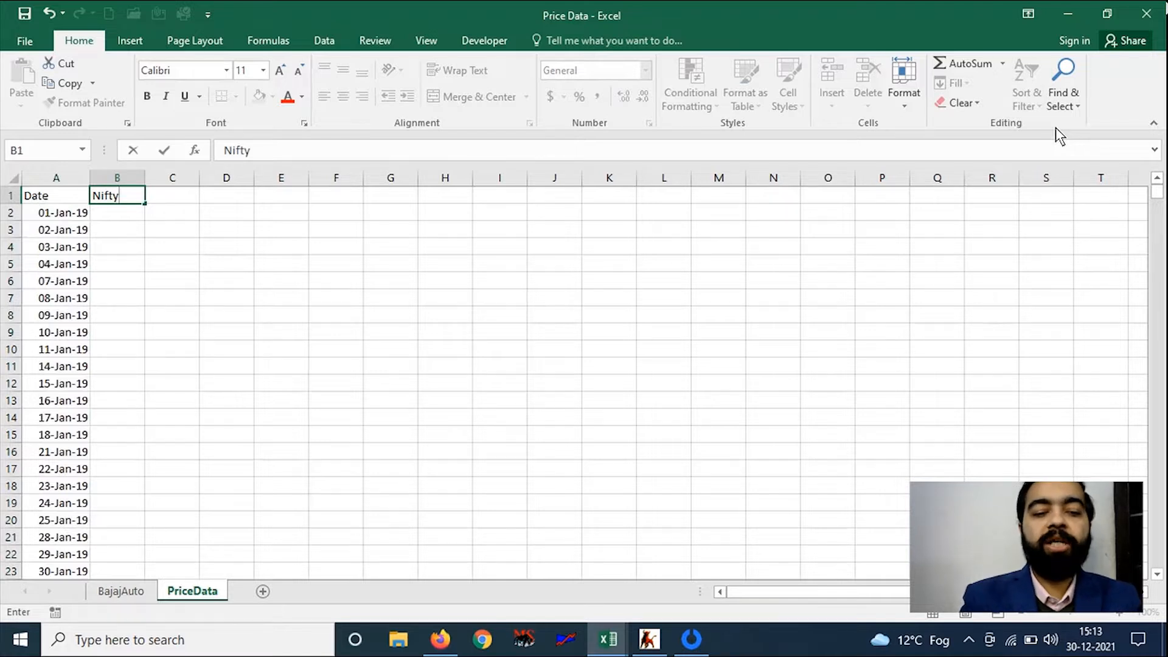
text( 50)
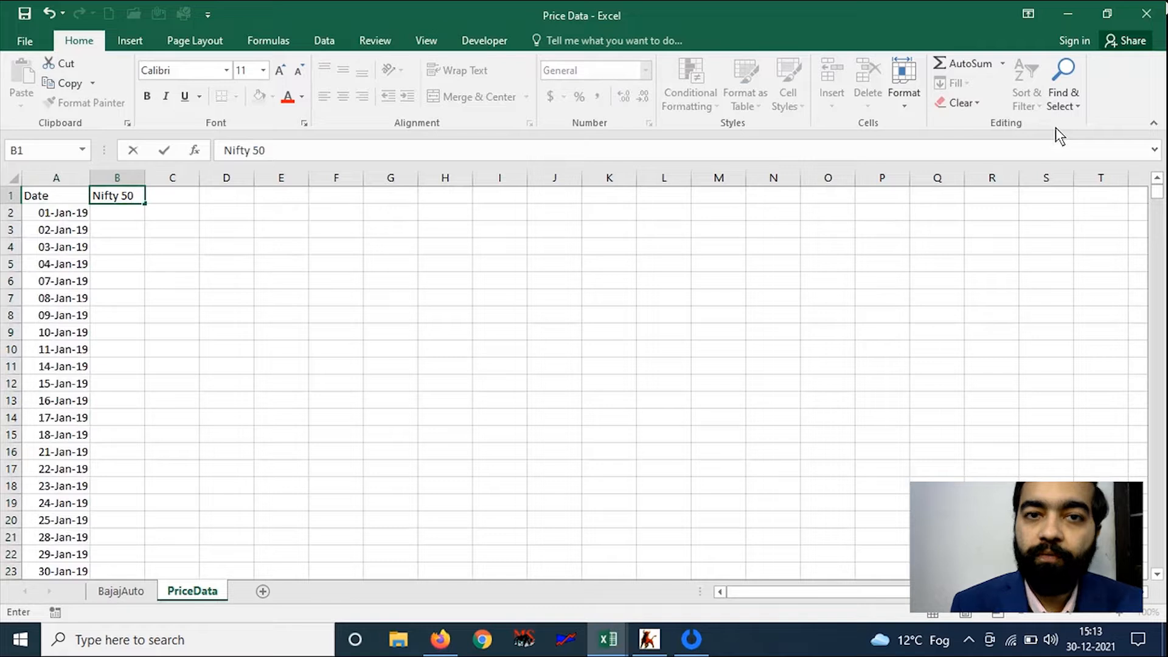
key(Tab)
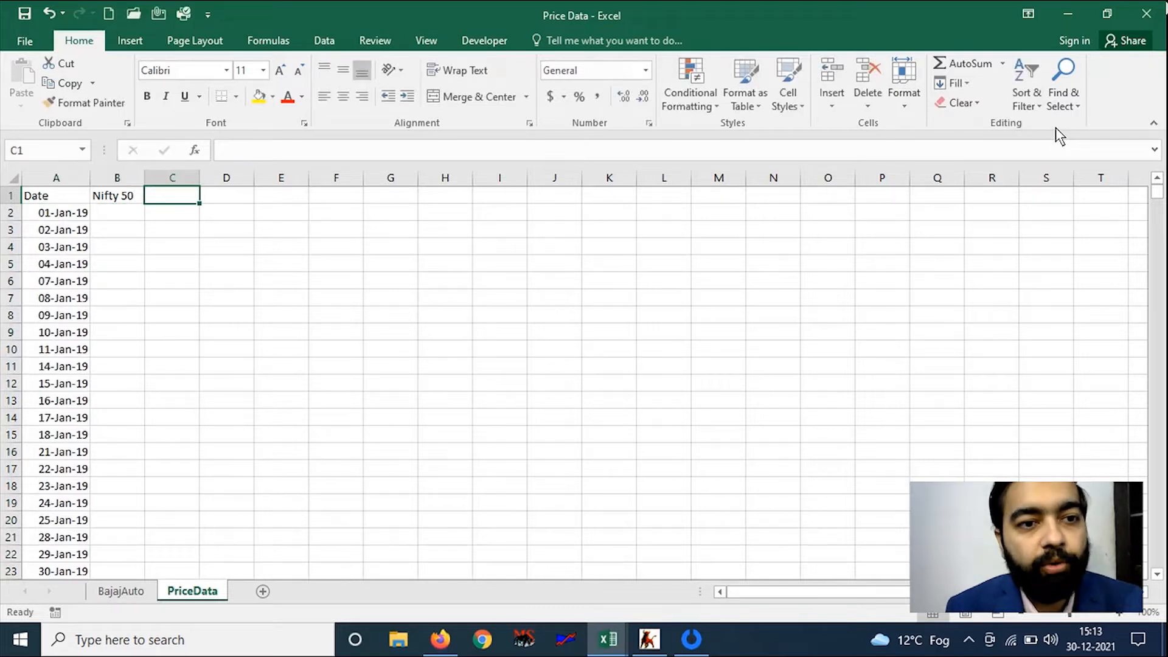
text(Bajaj)
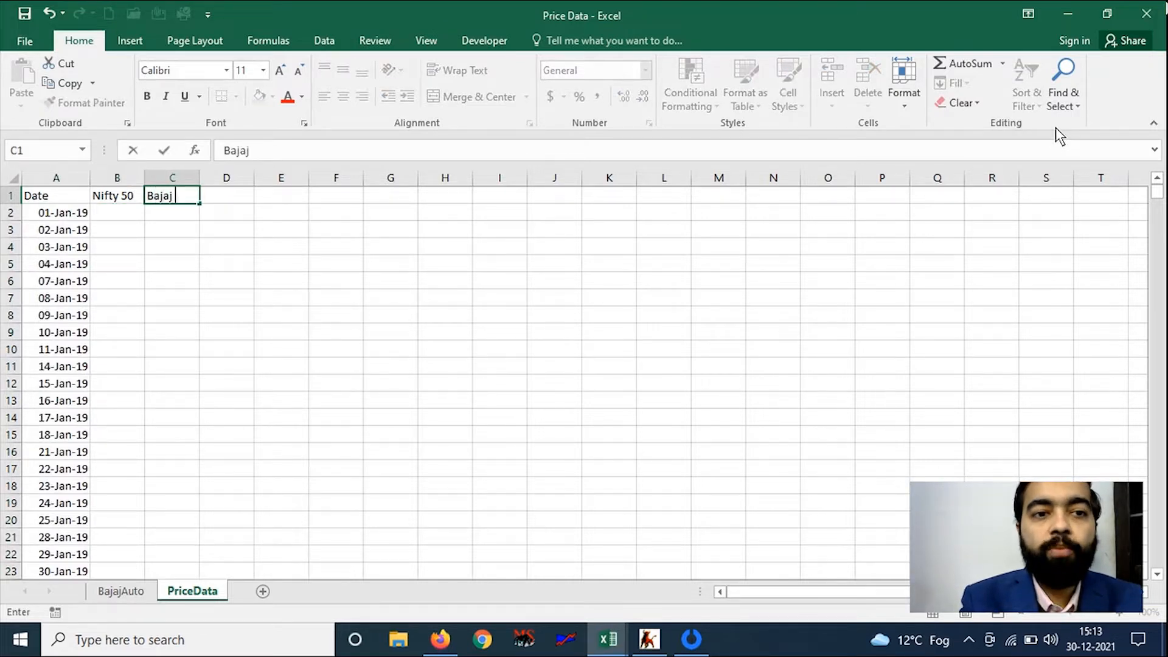
text( Auto)
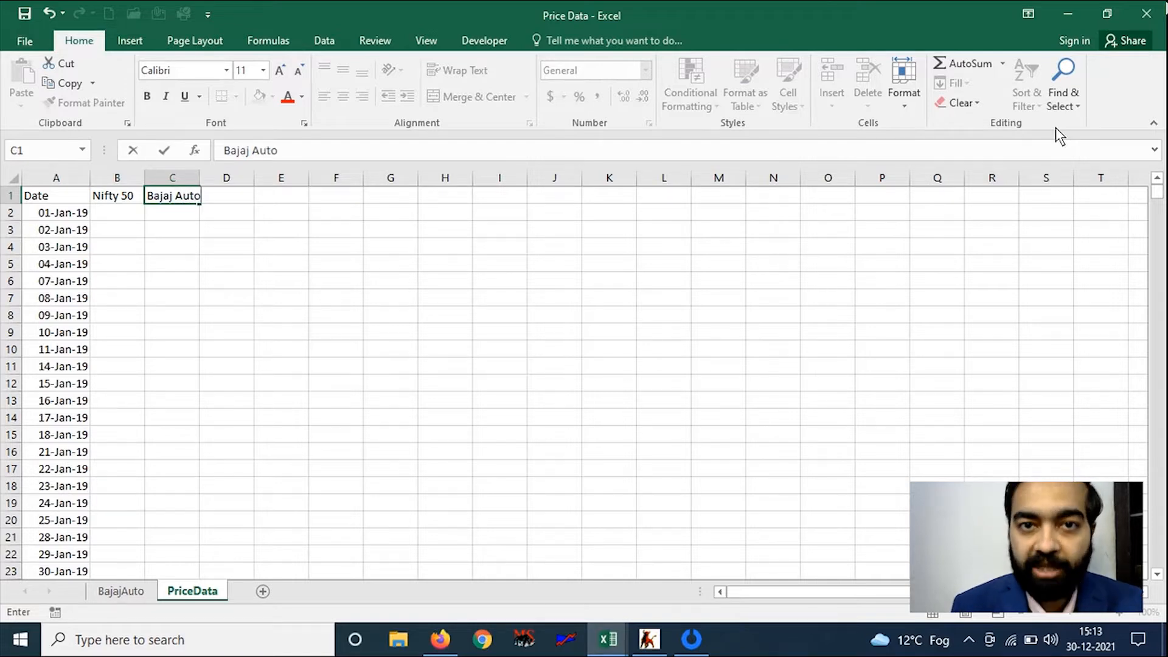
key(Return)
Start a VLOOKUP formula in cell C2 under Bajaj Auto, using the date in A2 as the lookup value.
key(Right)
key(Right)
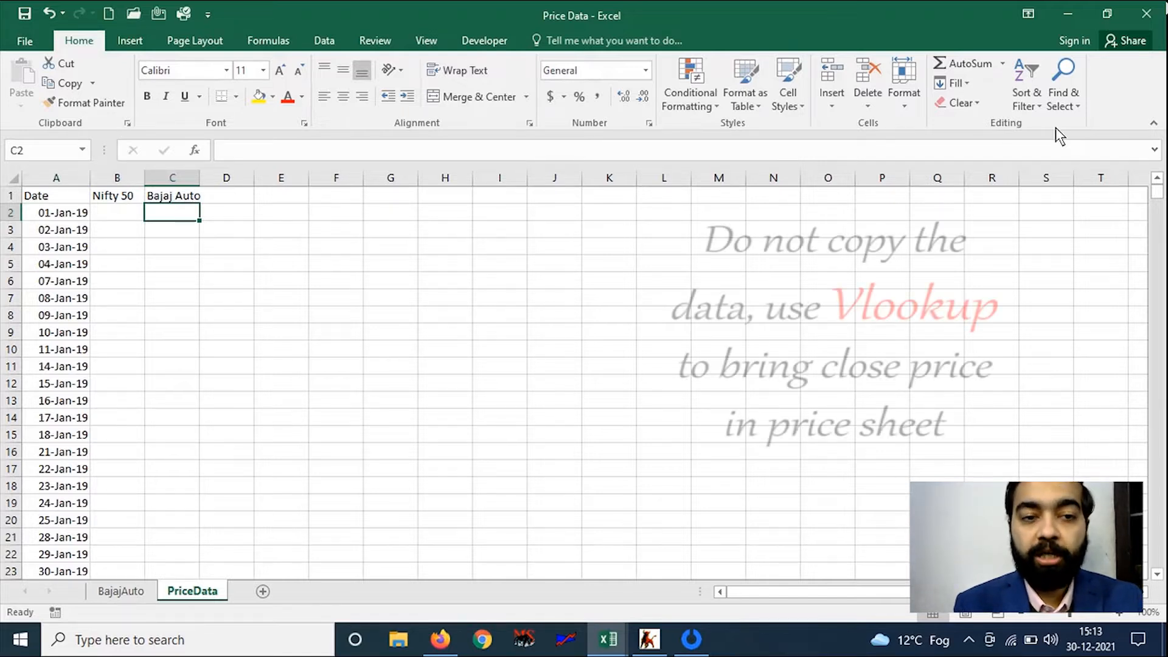
text(=)
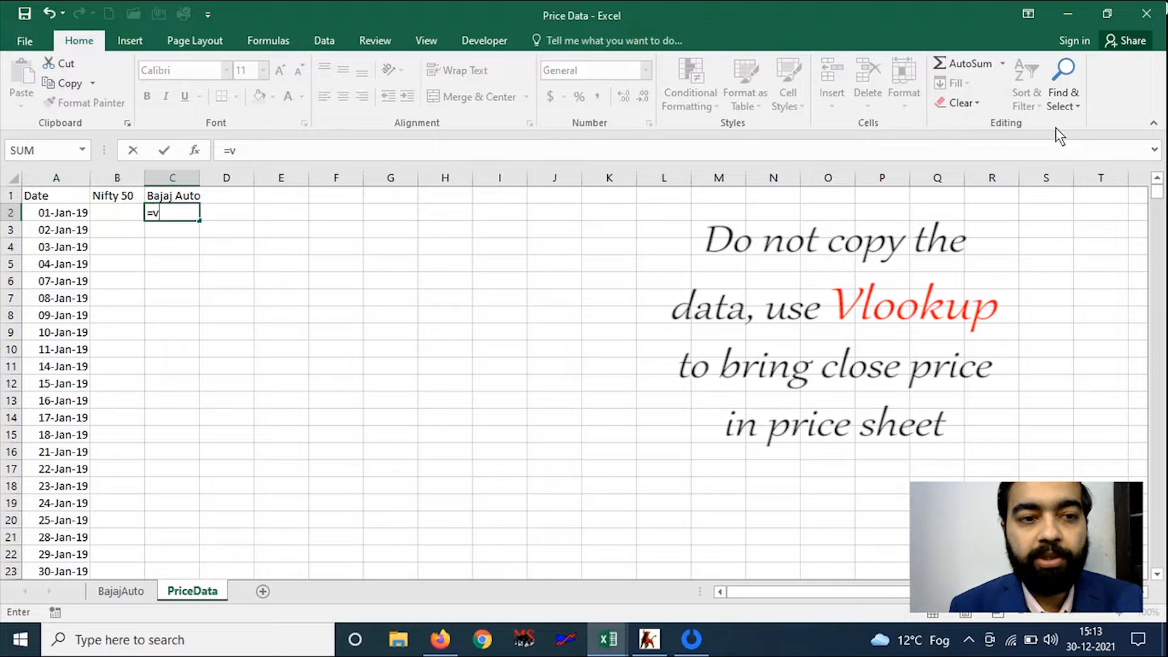
text(vlo)
key(Tab)
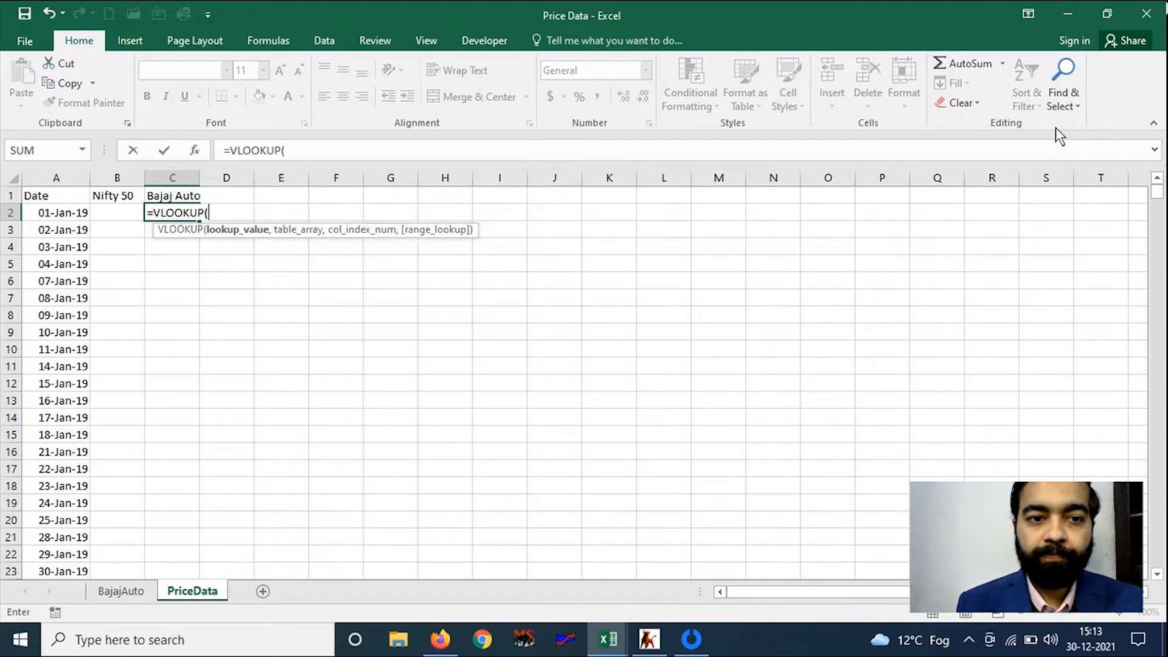
key(Left)
key(Left)
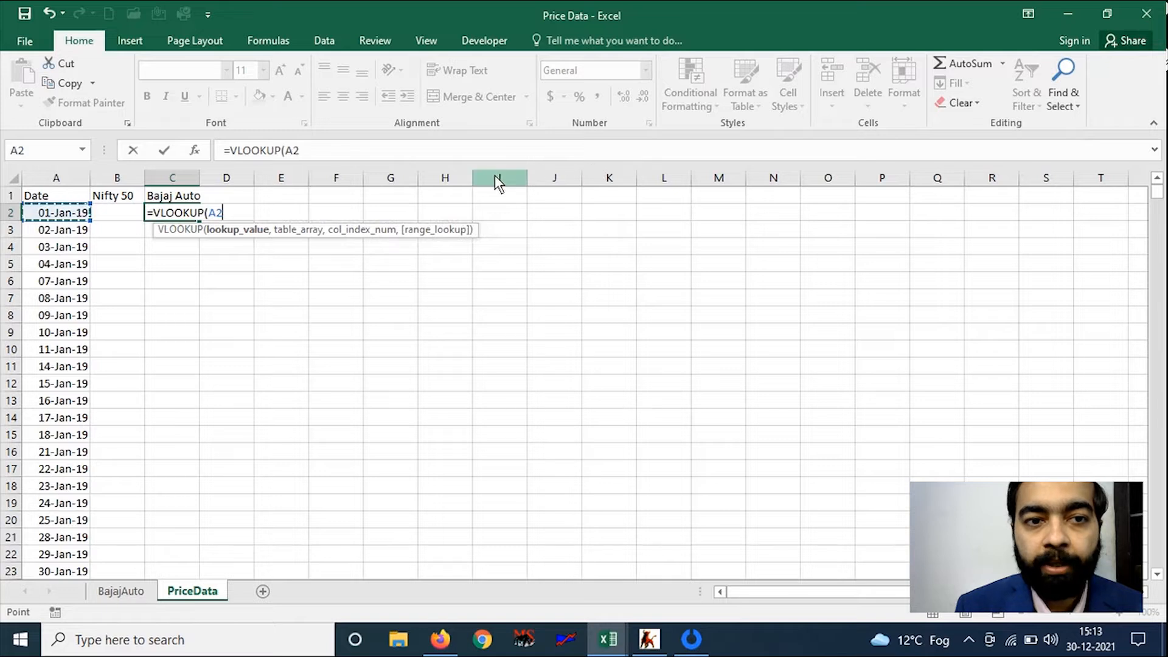
text(,)
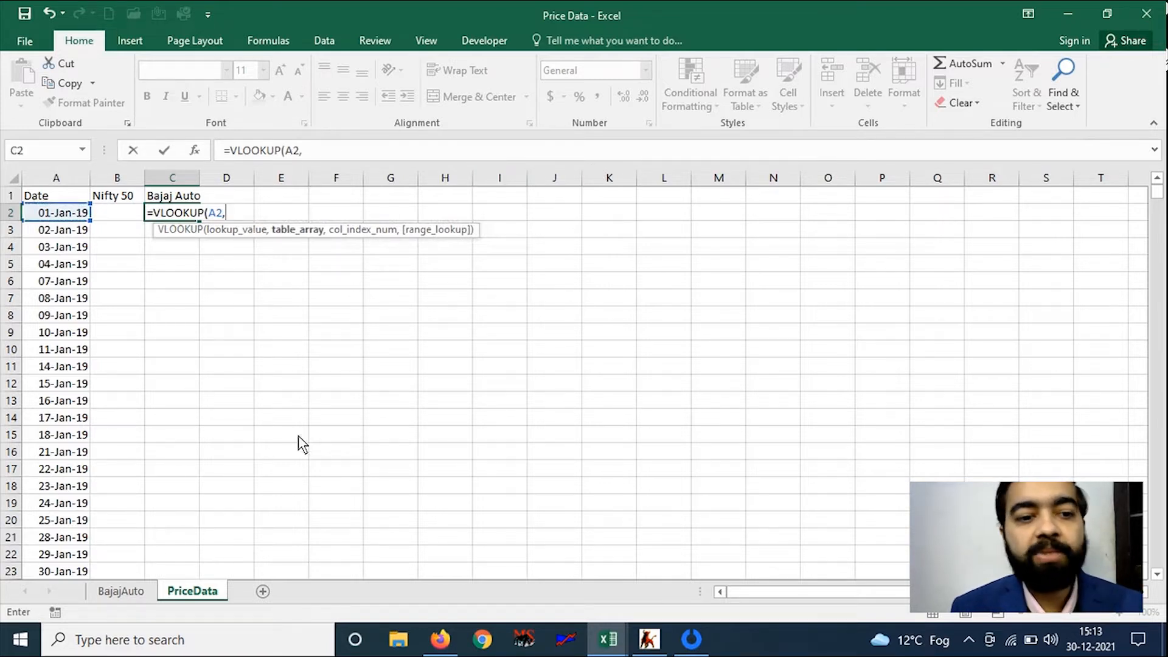
Set the VLOOKUP table array to the whole BajajAuto data table, locked as the absolute range $A$1:$M$744.
click(126, 589)
click(38, 333)
key(ctrl+Home)
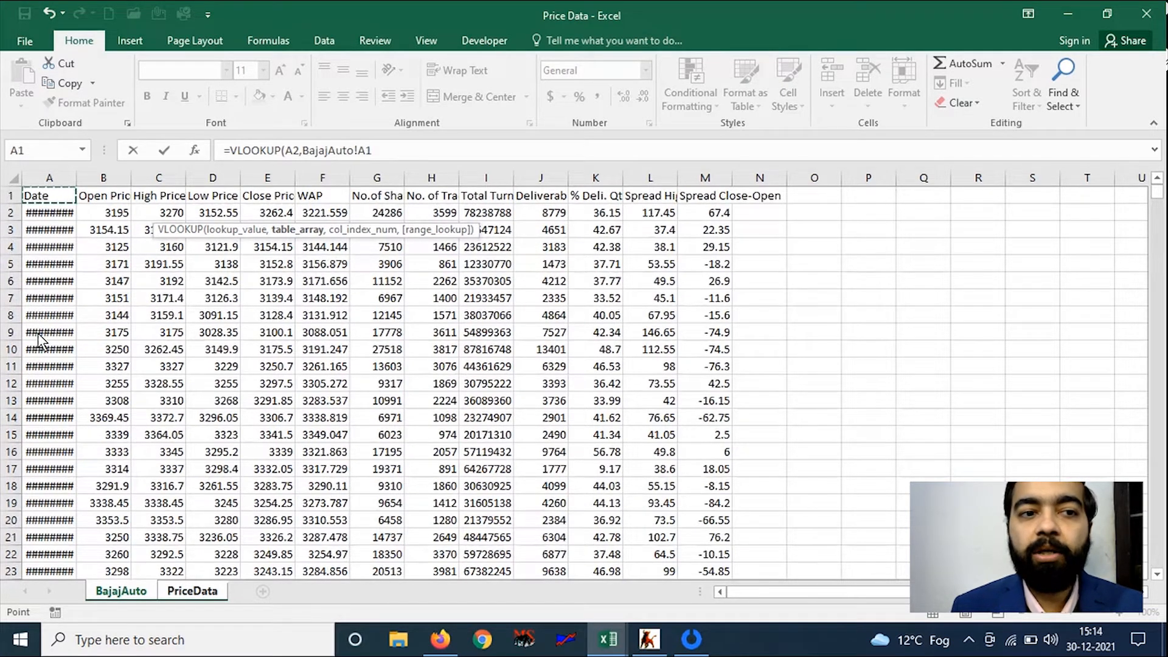
key(shift+Right)
key(shift+Right)
key(shift+Right)
key(shift+Right)
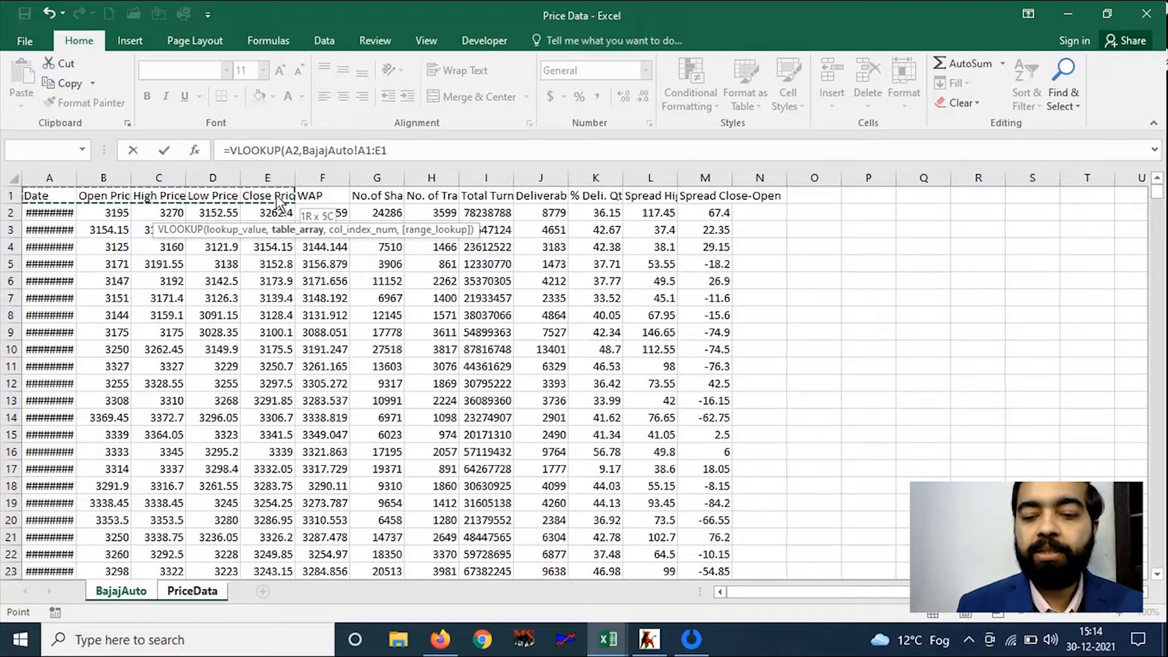
key(ctrl+shift+Right)
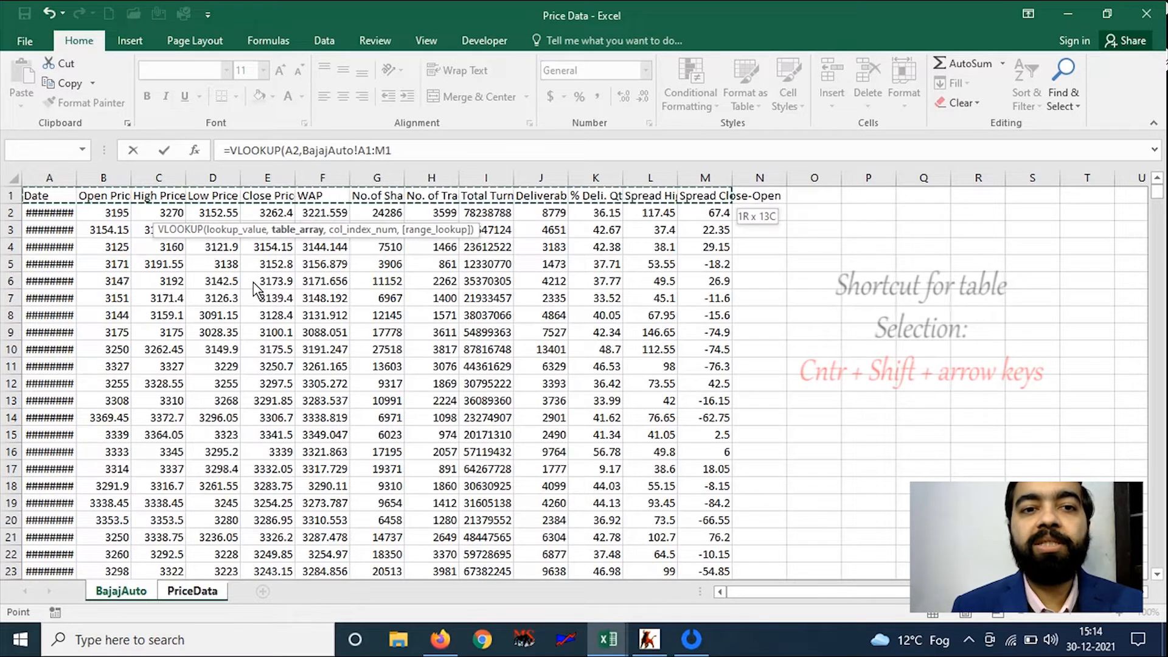
key(ctrl+shift+Down)
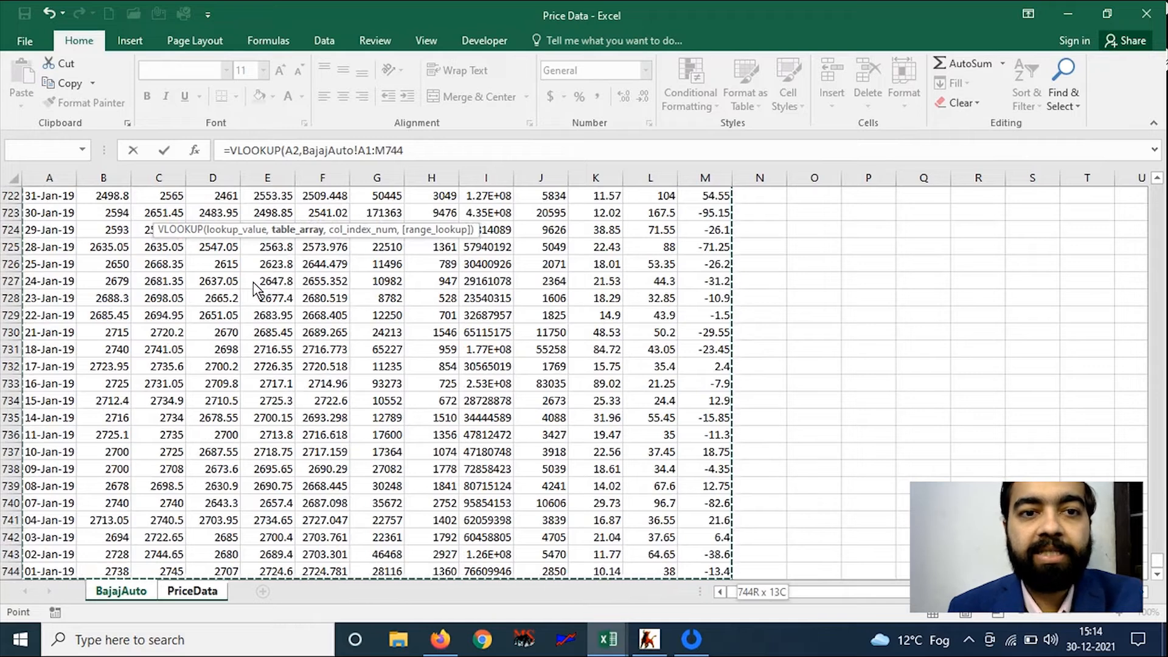
key(F4)
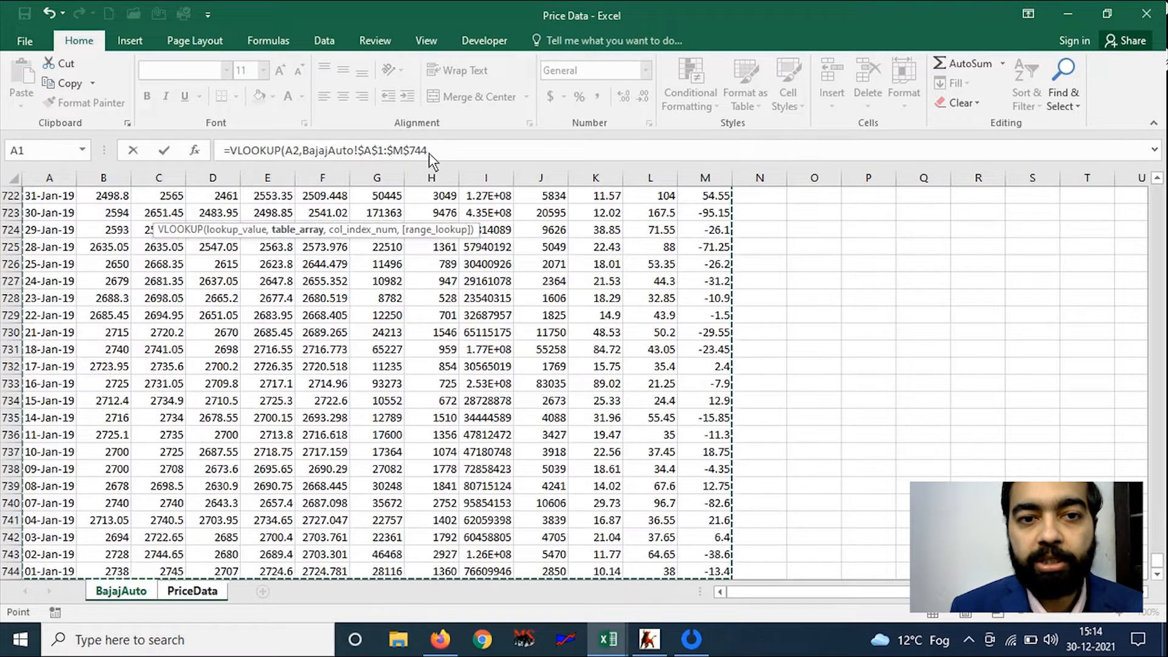
Complete the C2 VLOOKUP formula with column index 5 for the close price and 0 for an exact match.
click(450, 153)
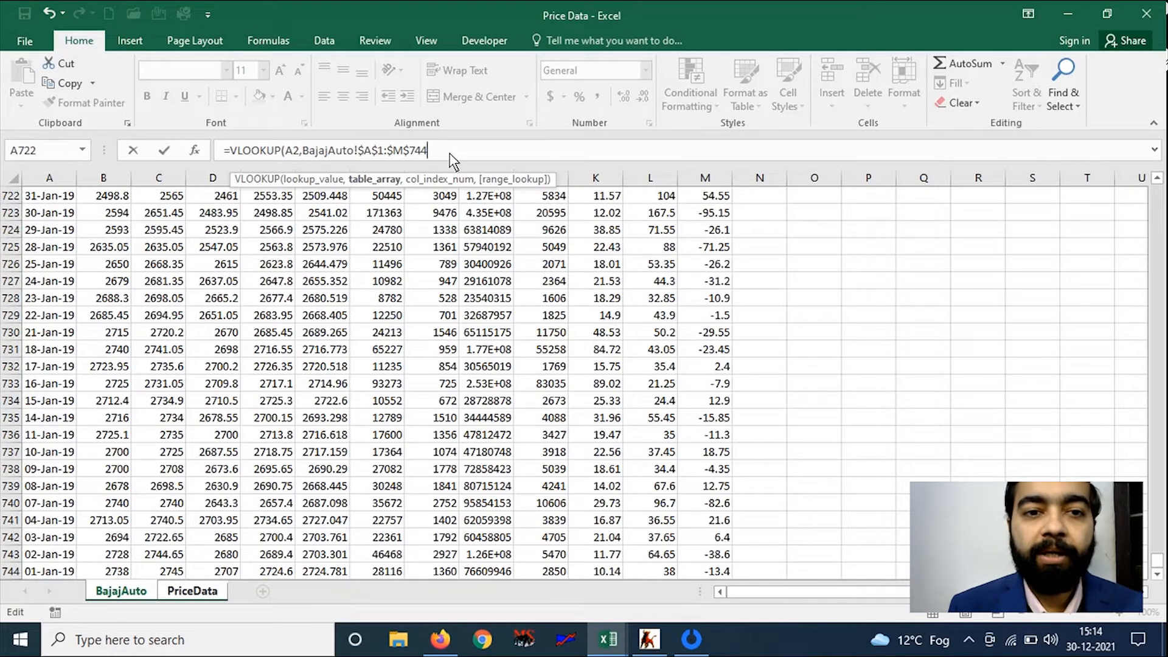
text(,)
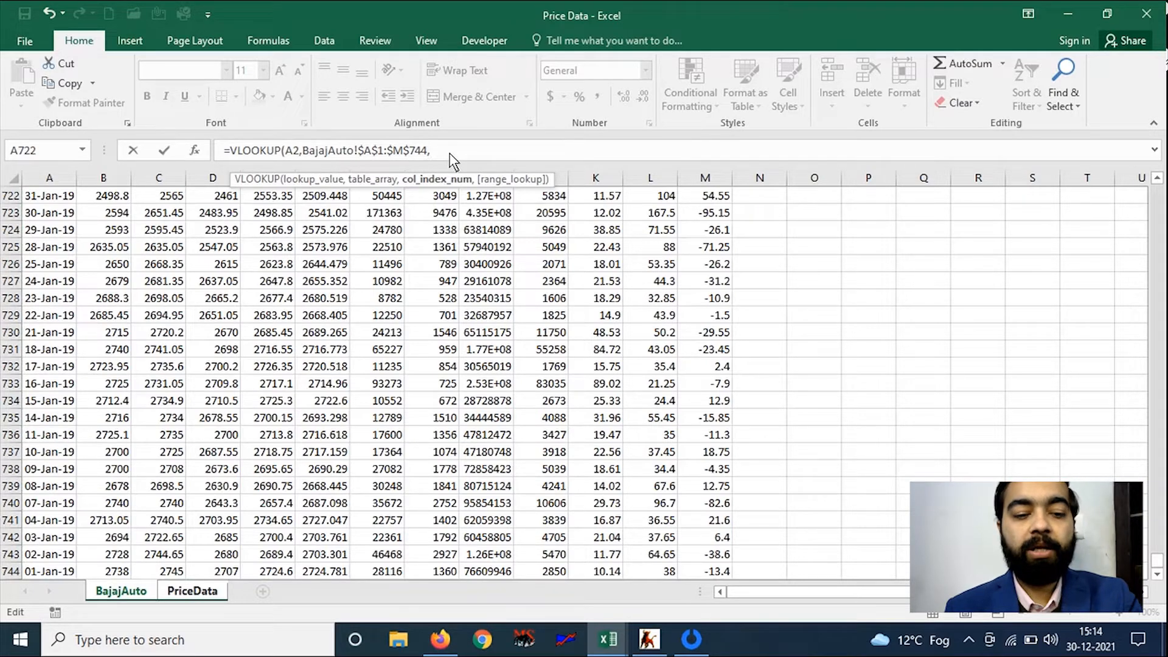
text(5,0))
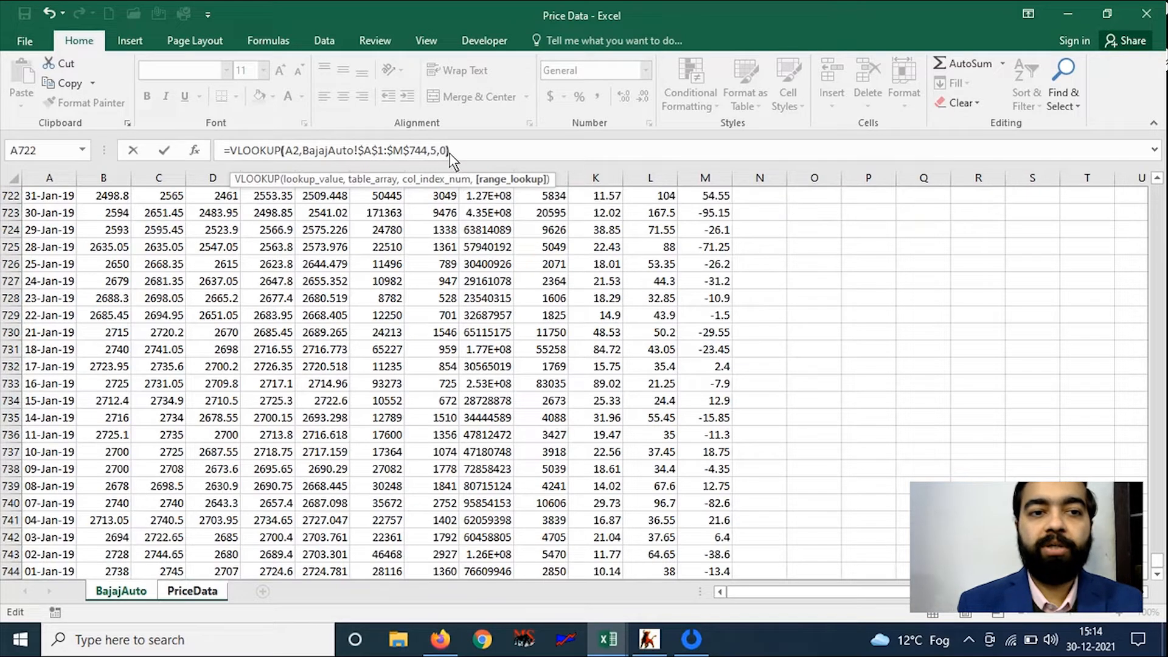
key(Return)
key(Up)
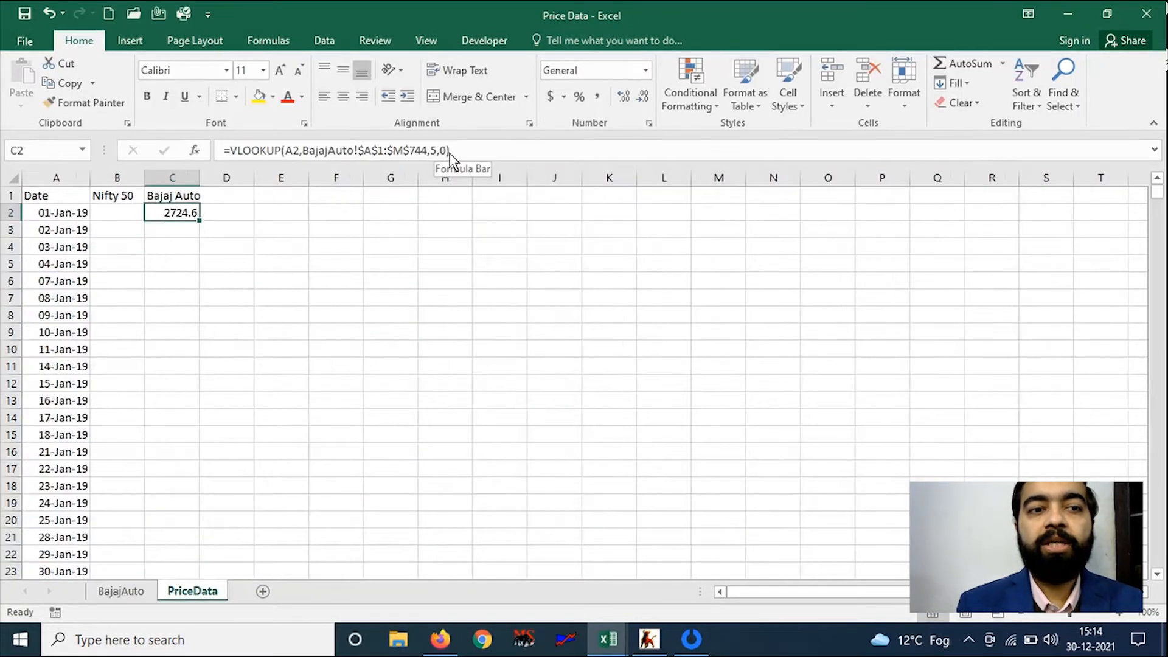
Format the Bajaj Auto price in C2 as a number with a thousands separator and two decimals.
key(Left)
key(Left)
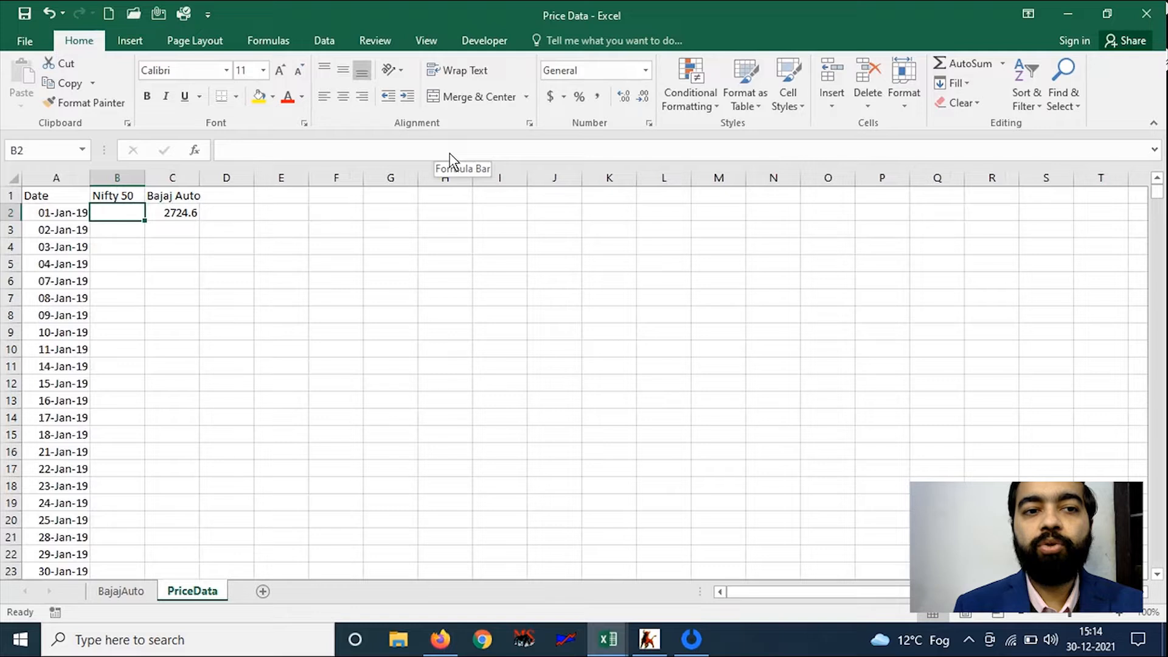
key(Right)
key(Right)
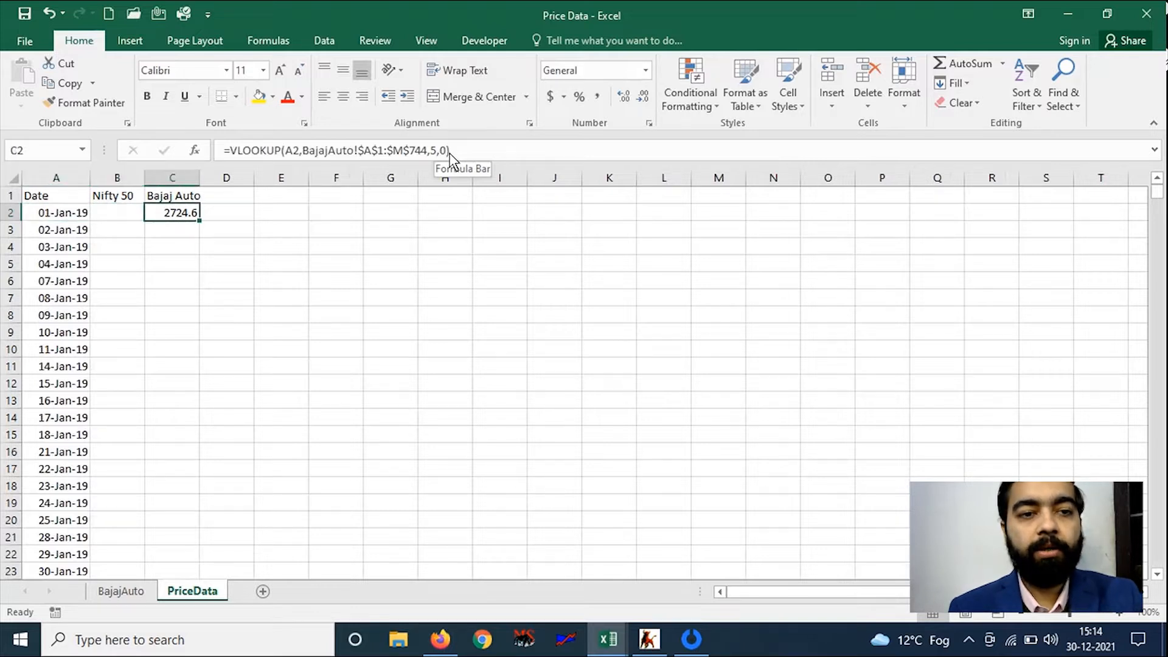
key(ctrl+shift+1)
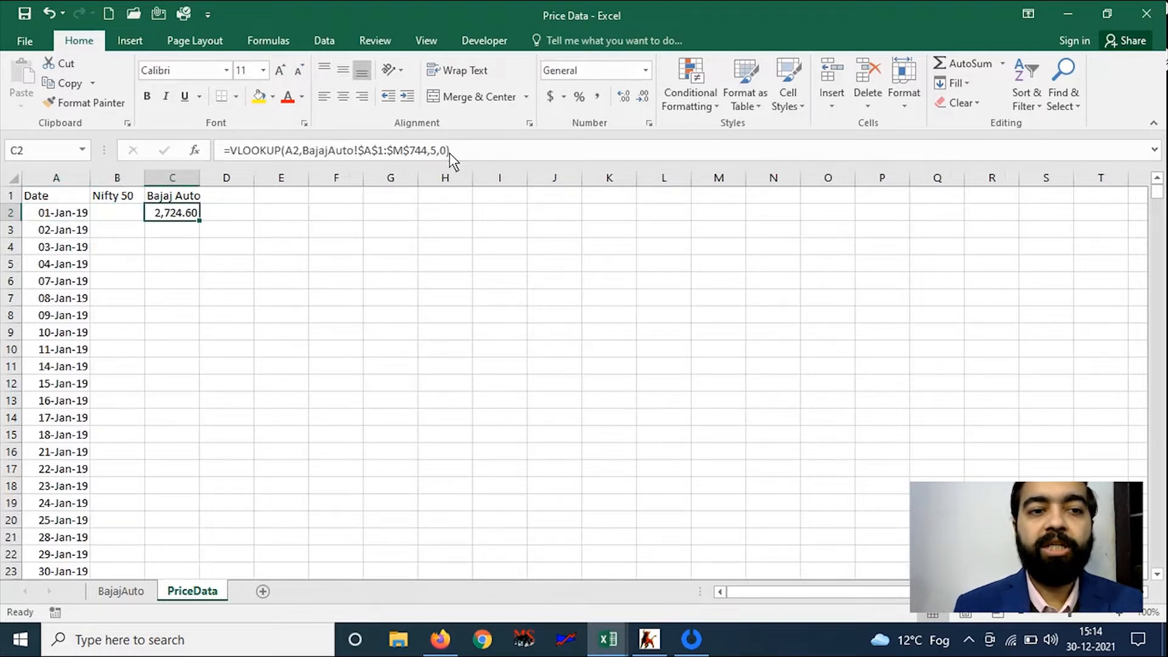
Fill the C2 VLOOKUP formula down the Bajaj Auto column to the last date row, C744.
key(Left)
key(Left)
key(ctrl+Down)
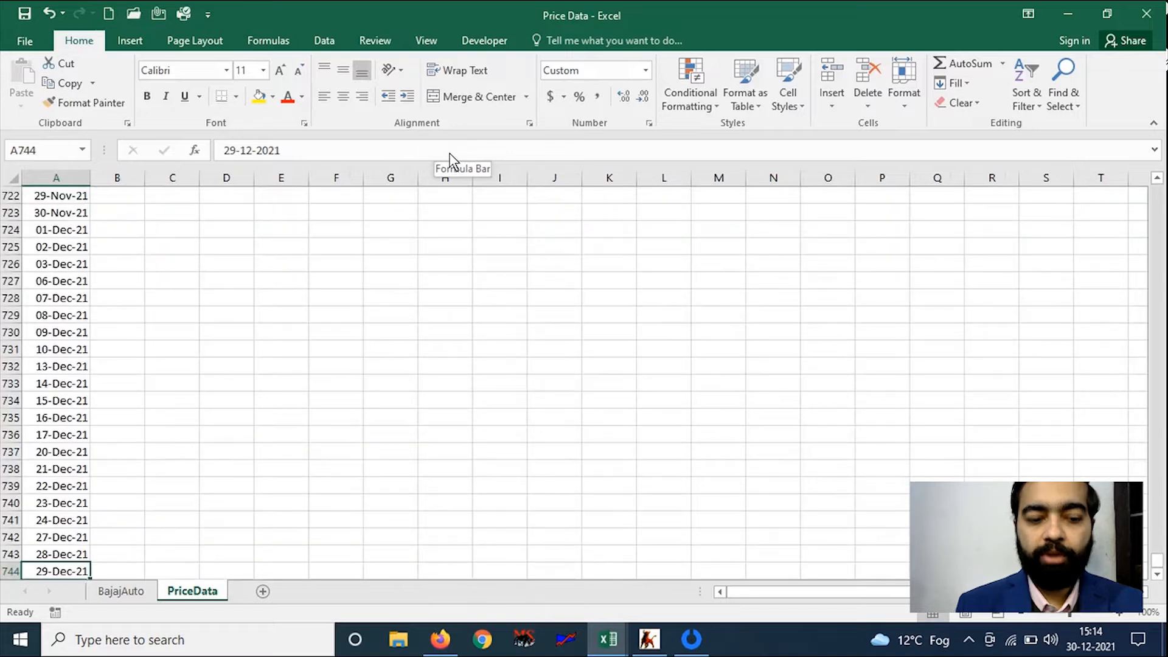
key(Right)
key(Right)
key(ctrl+shift+Up)
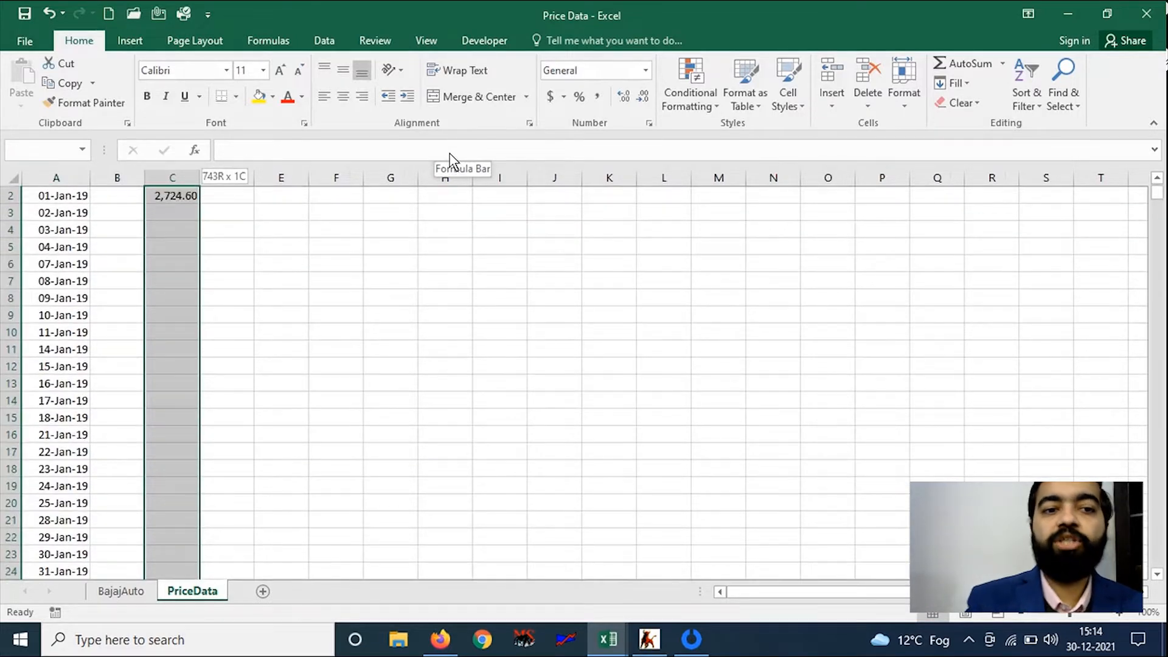
key(ctrl+d)
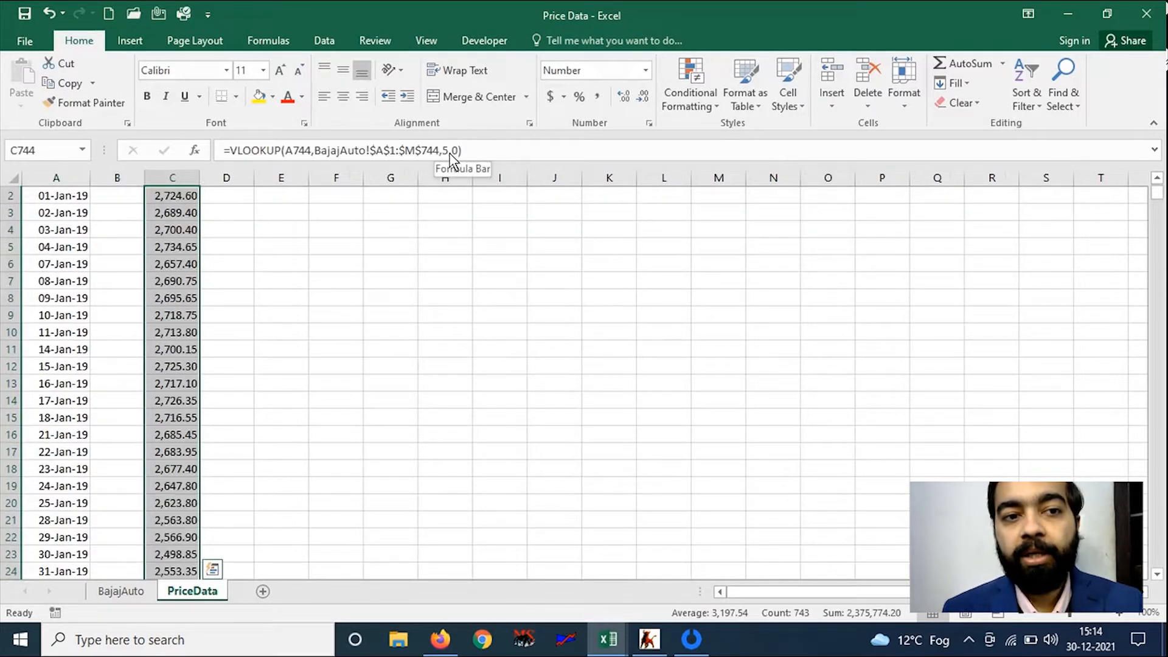
key(Up)
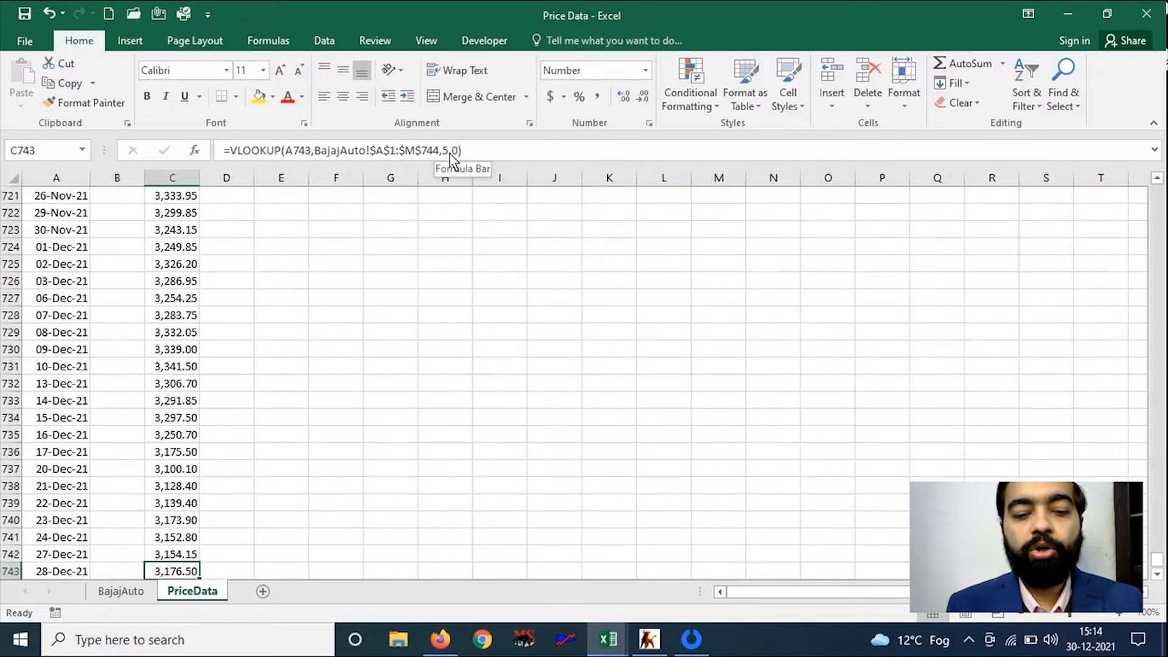
key(ctrl+Up)
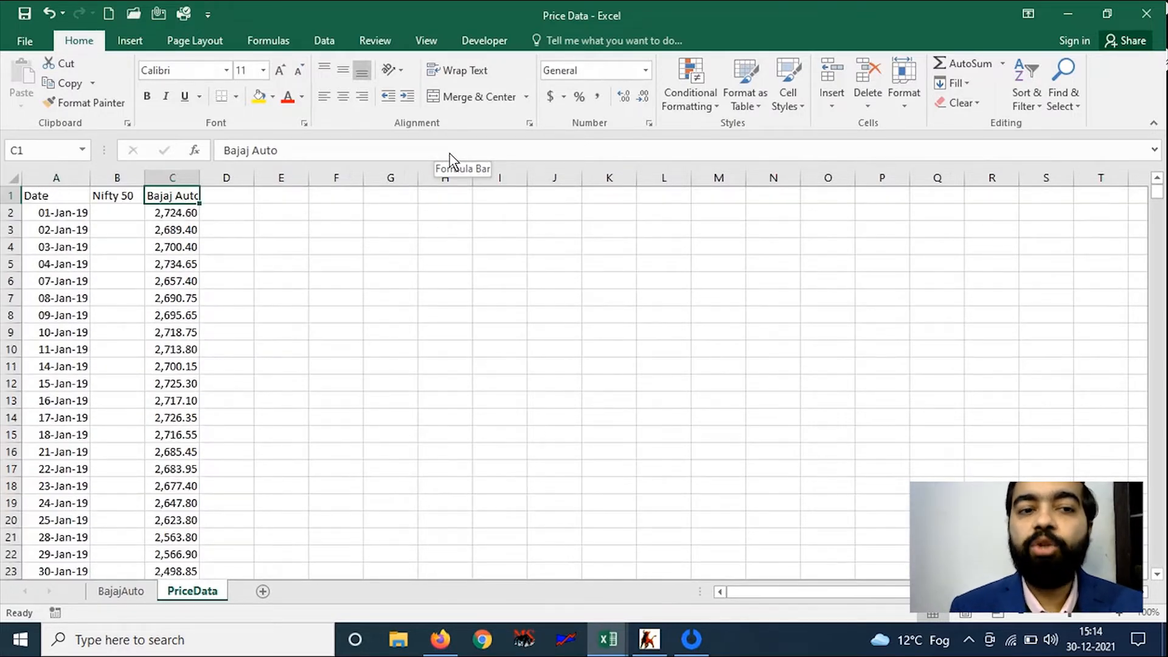
AutoFit the width of column C to the Bajaj Auto header.
key(alt+h)
key(o)
key(i)
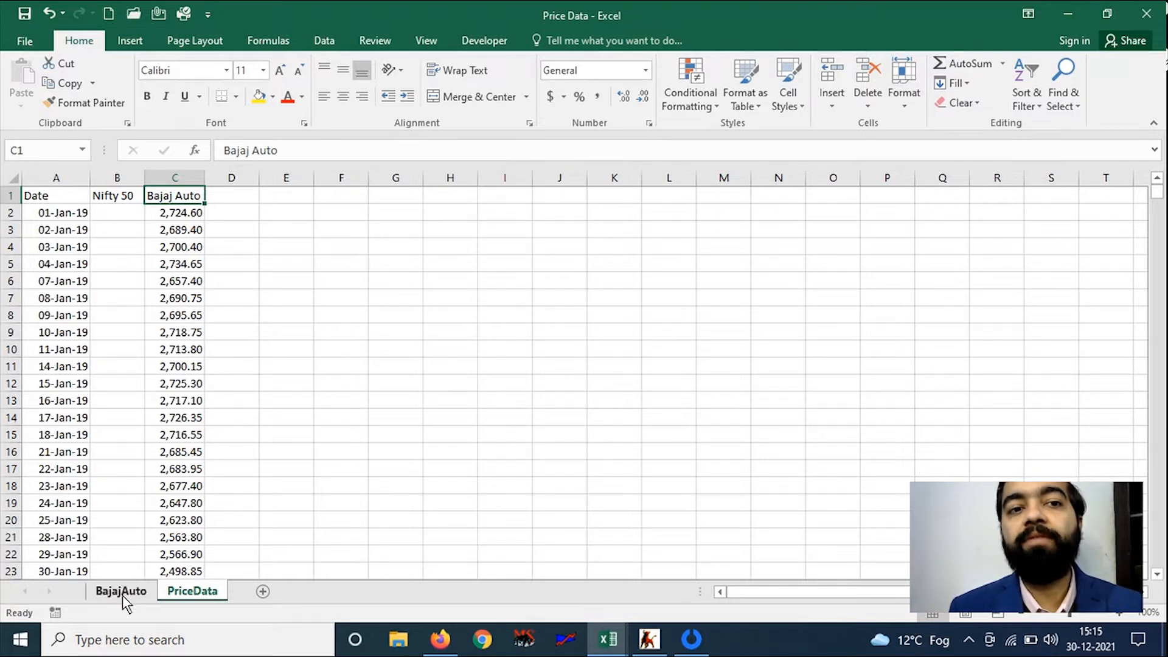
click(197, 481)
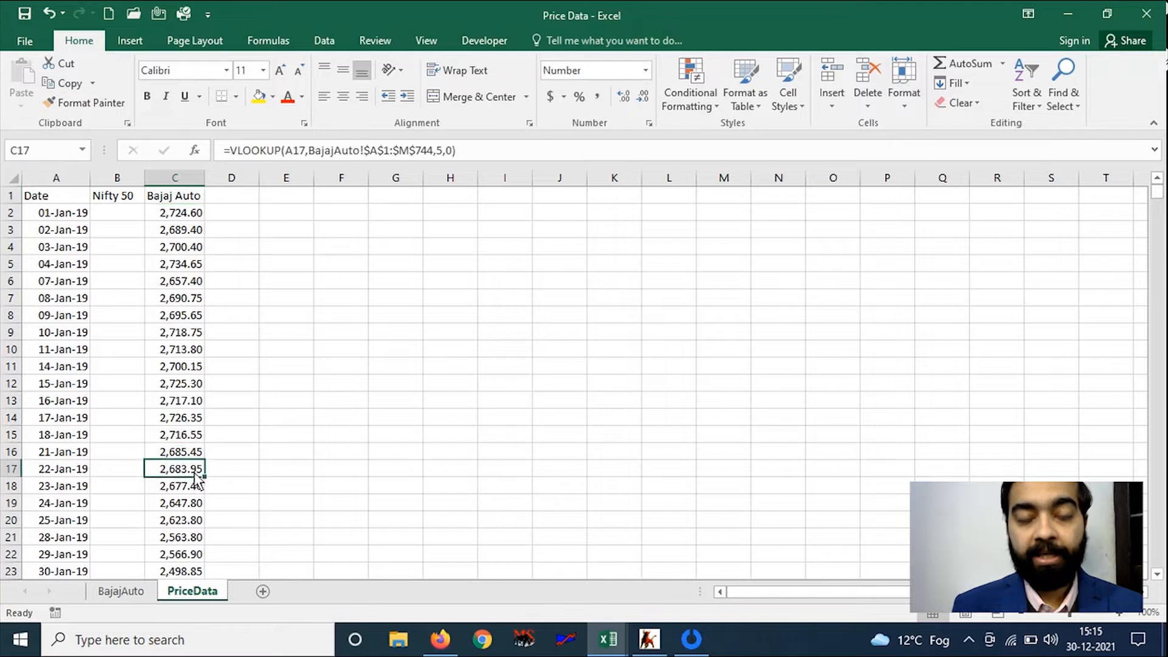
key(ctrl+Up)
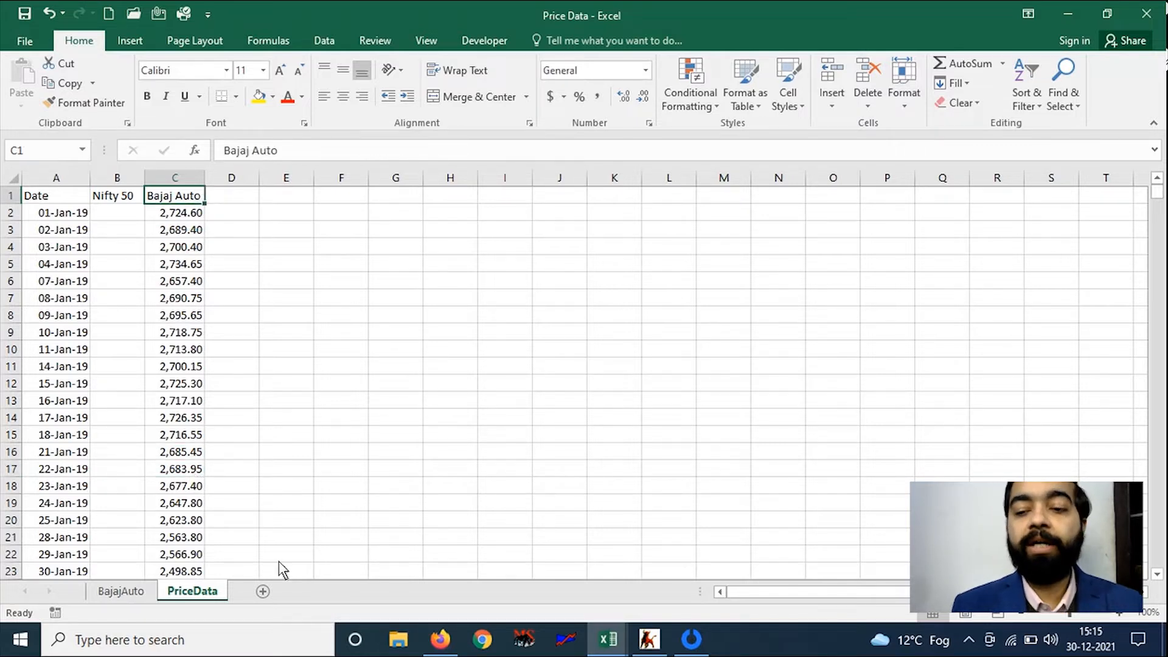
Switch to Firefox and open the NSE site's Historical Index Data page from its Historical Reports in a new tab.
click(450, 642)
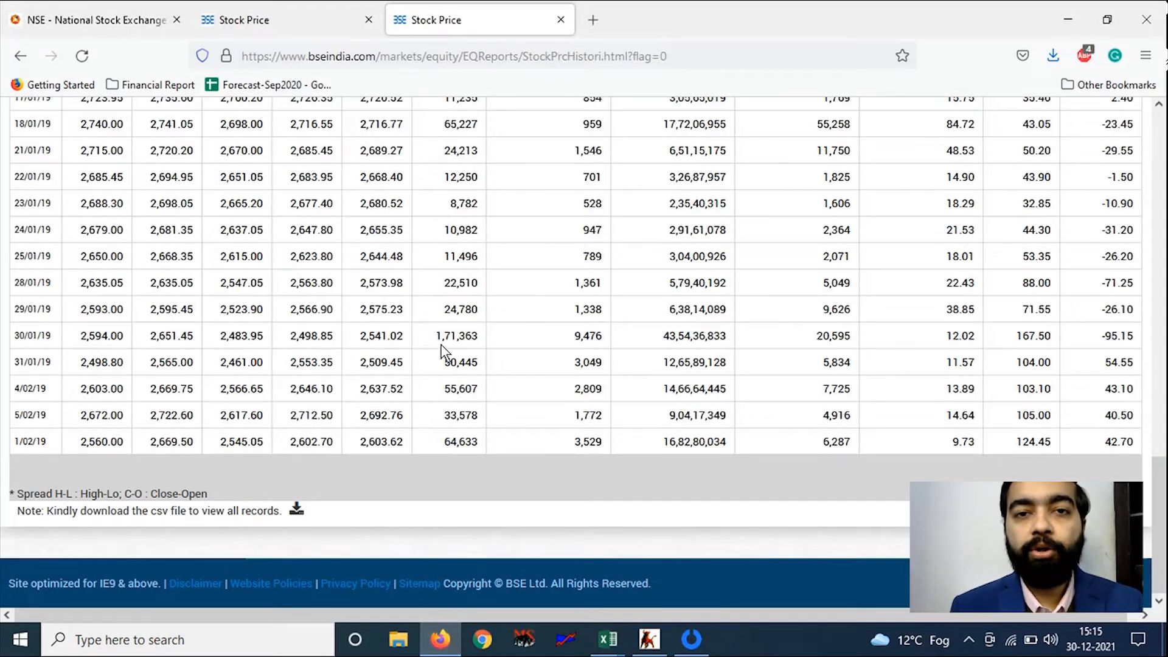
key(ctrl+t)
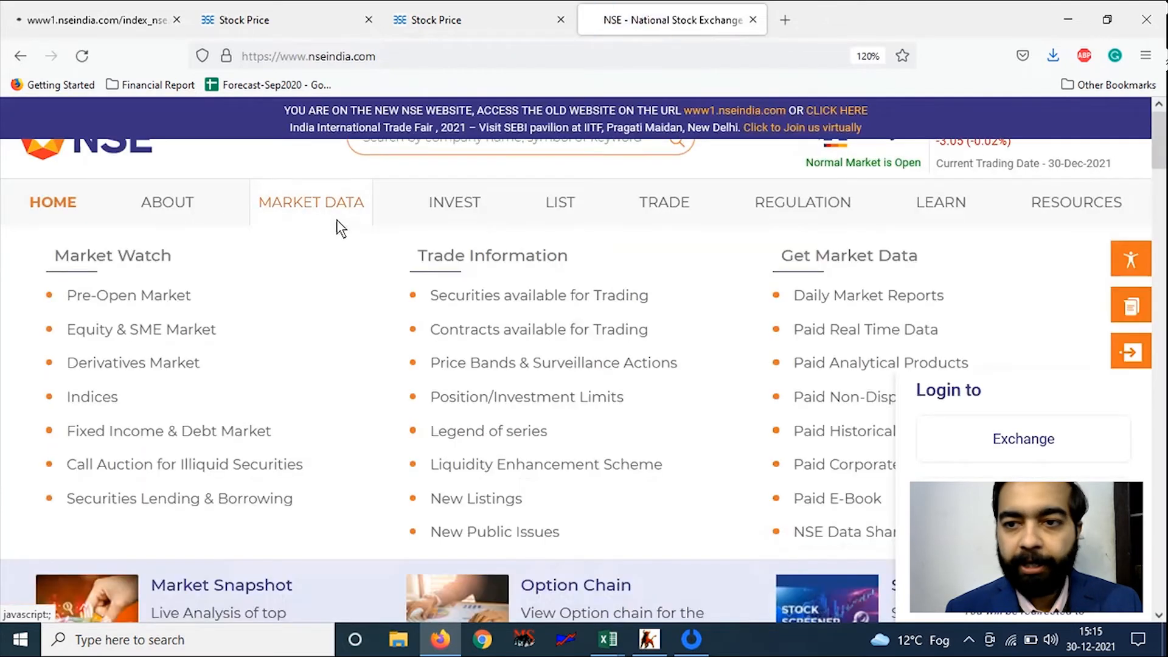
mouse_move(1066, 240)
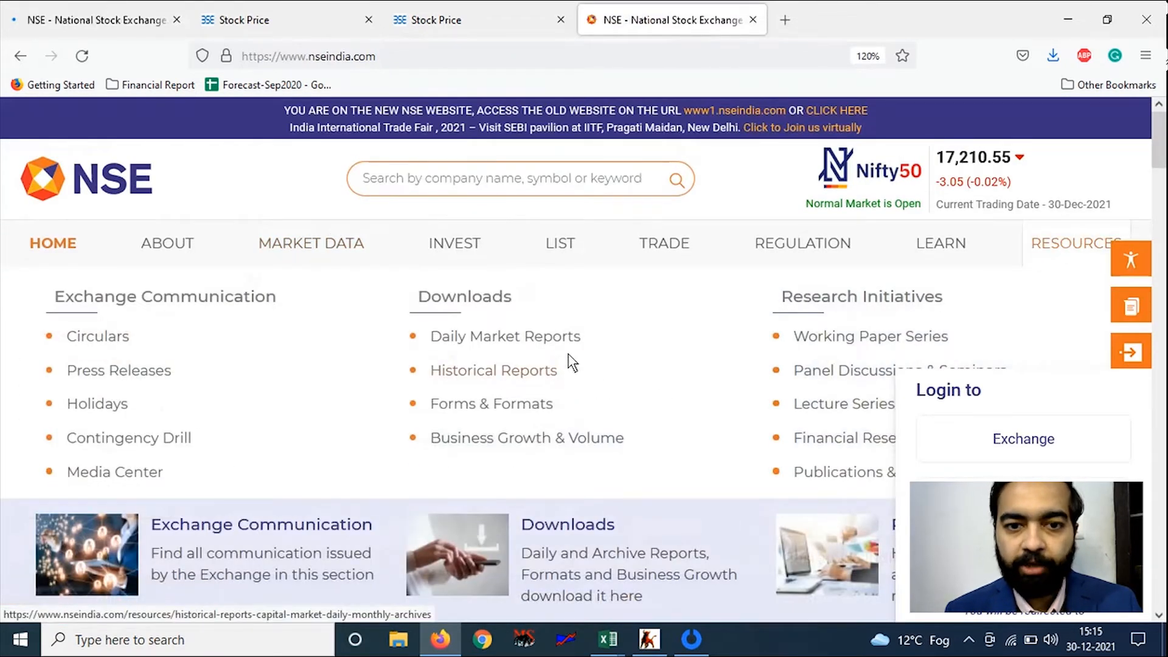
click(536, 372)
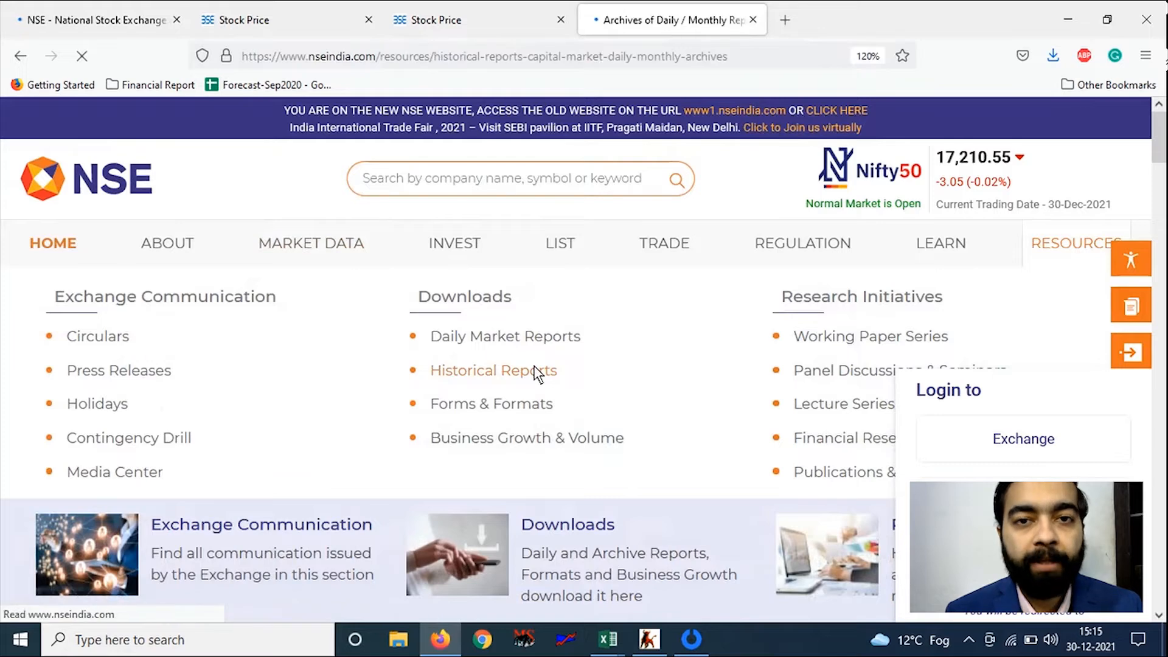
scroll(535, 372, down, 4)
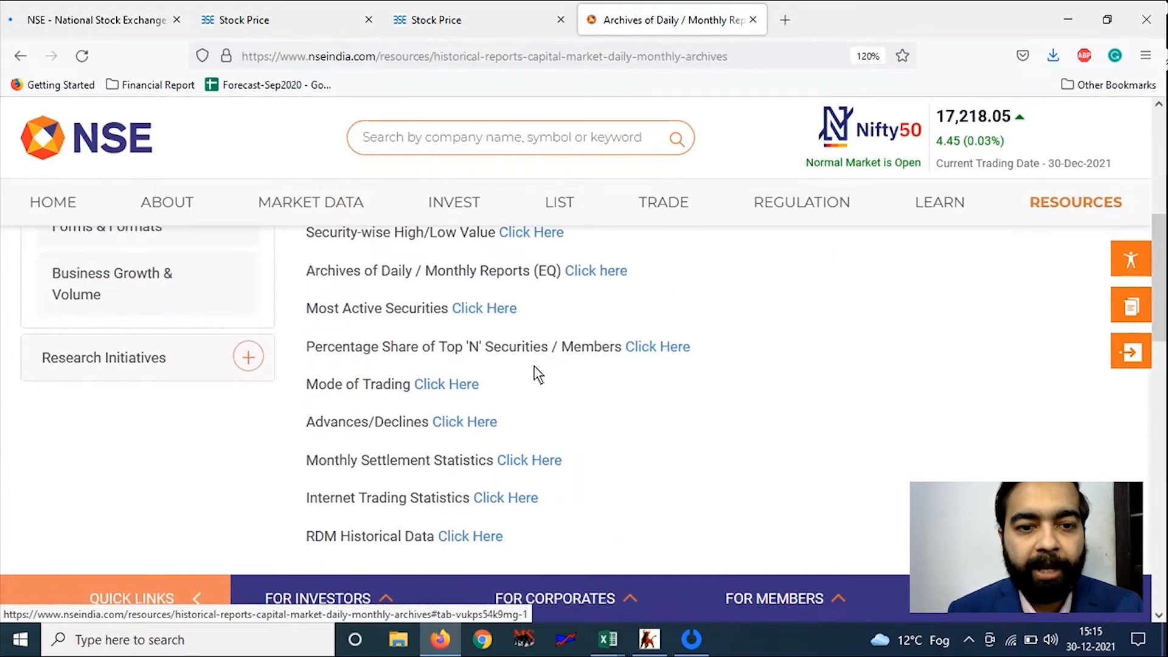
scroll(535, 372, down, 4)
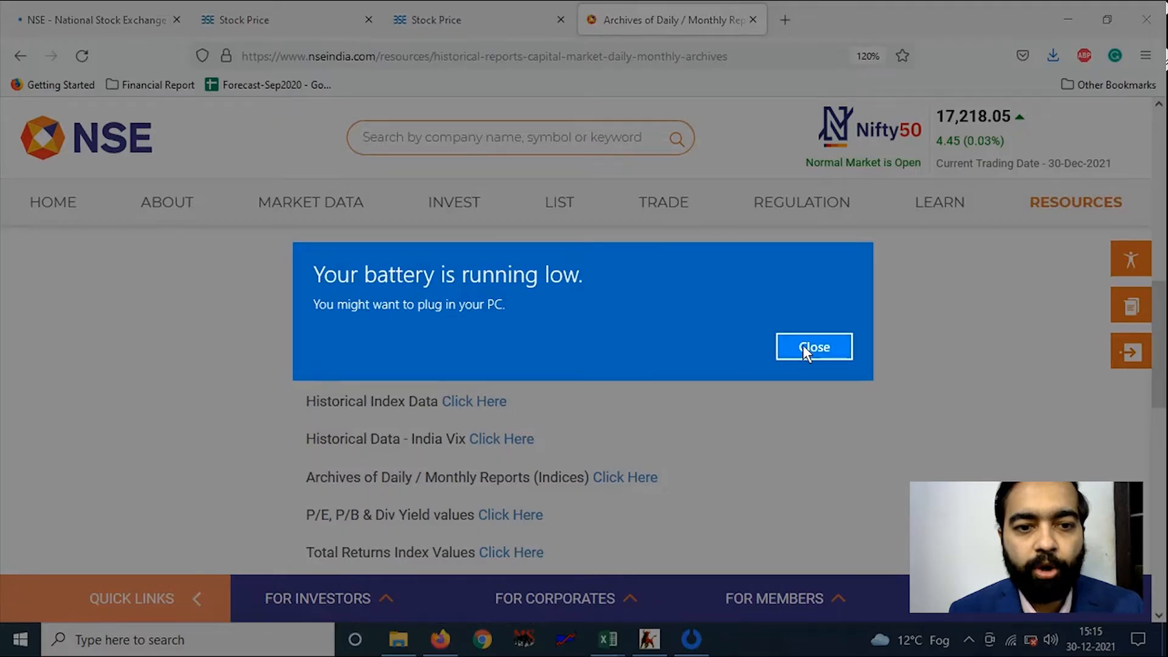
click(804, 347)
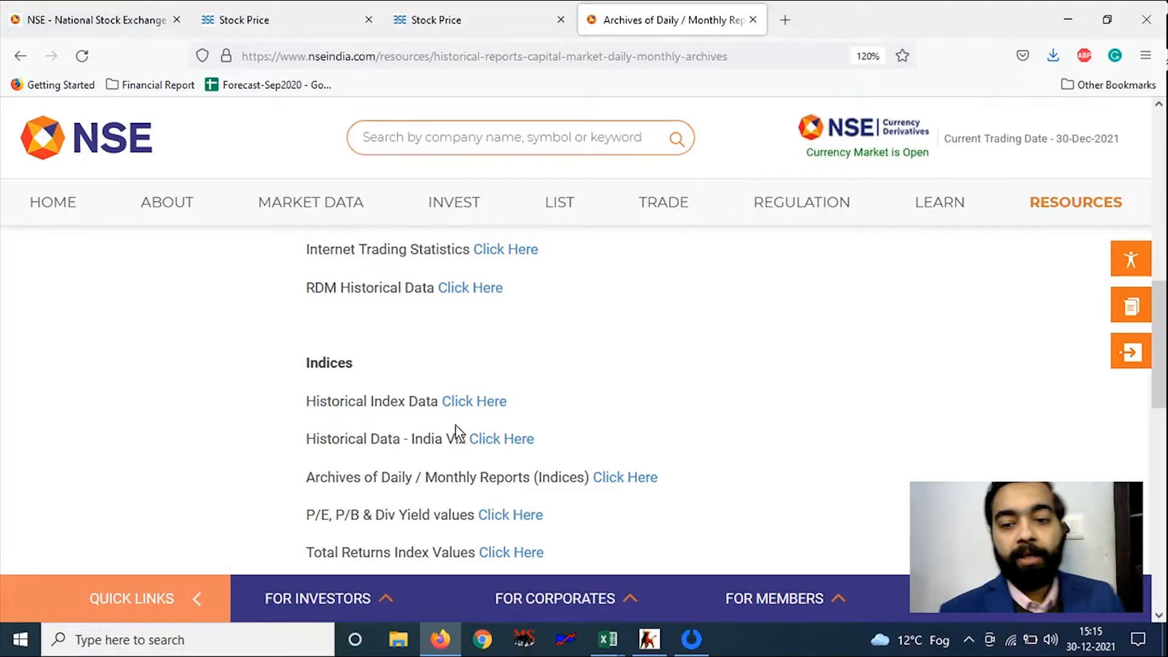
click(472, 406)
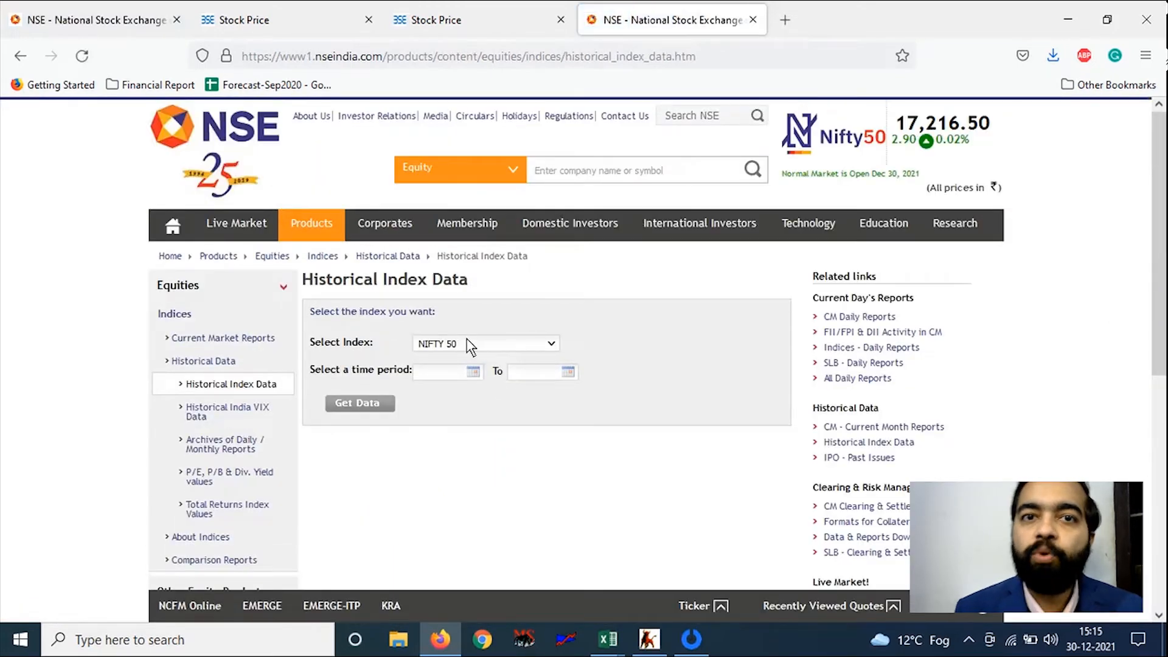
Retrieve the historical NIFTY 50 index data for the period 01-01-2021 to 29-12-2021.
click(453, 371)
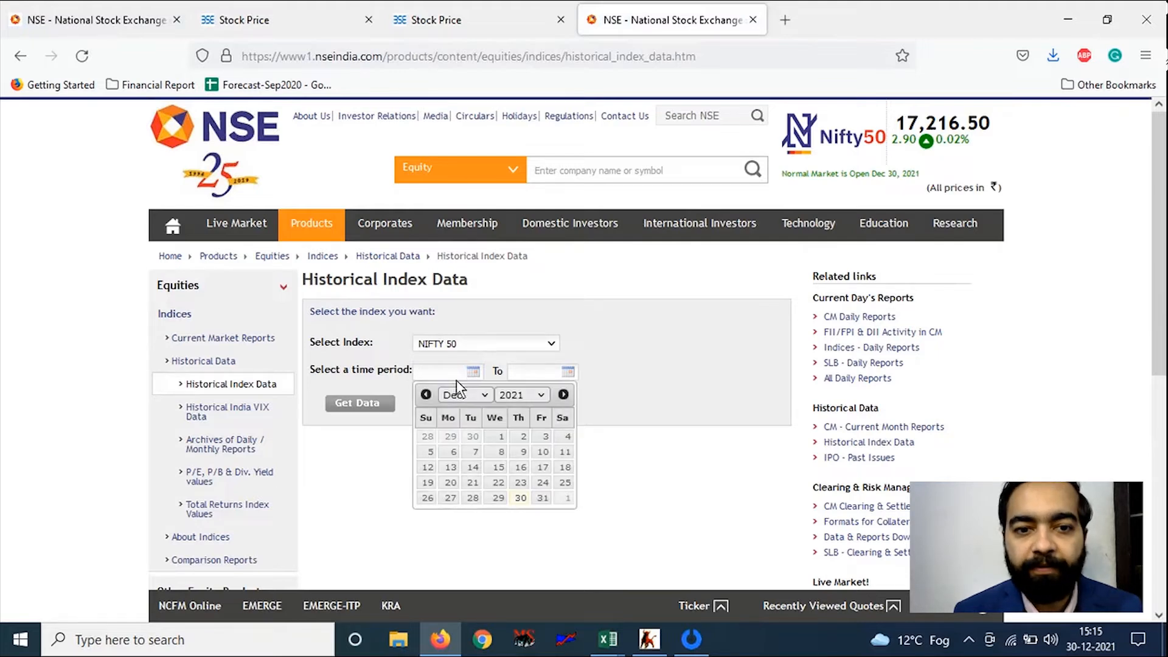
click(466, 397)
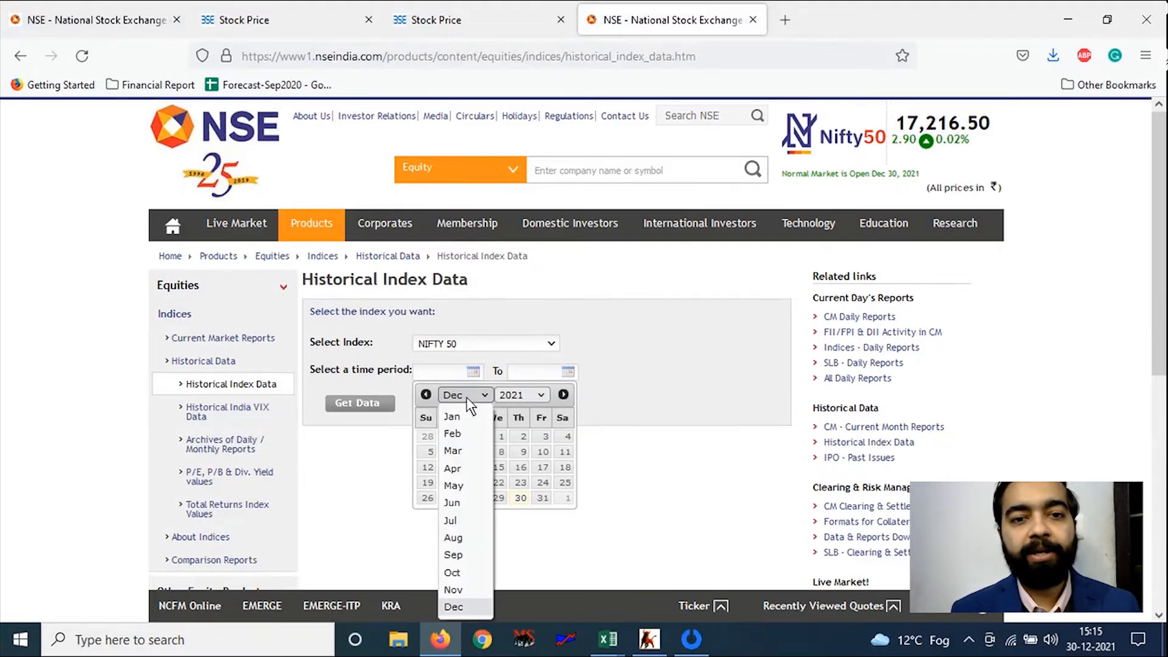
click(453, 416)
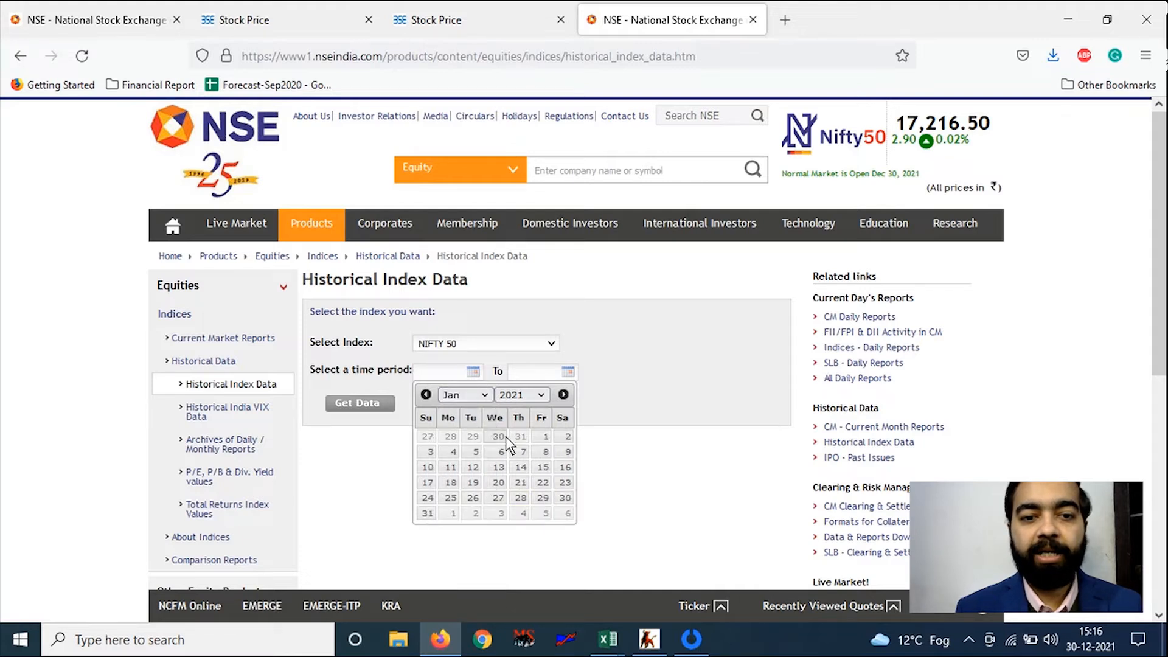
click(542, 436)
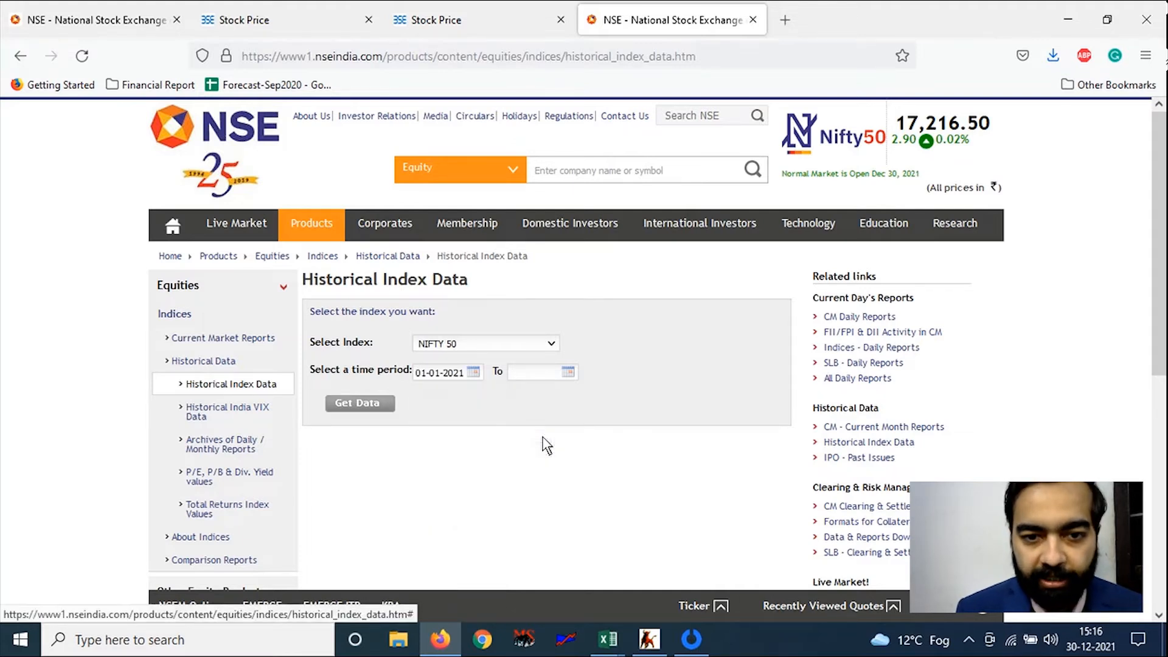
click(559, 380)
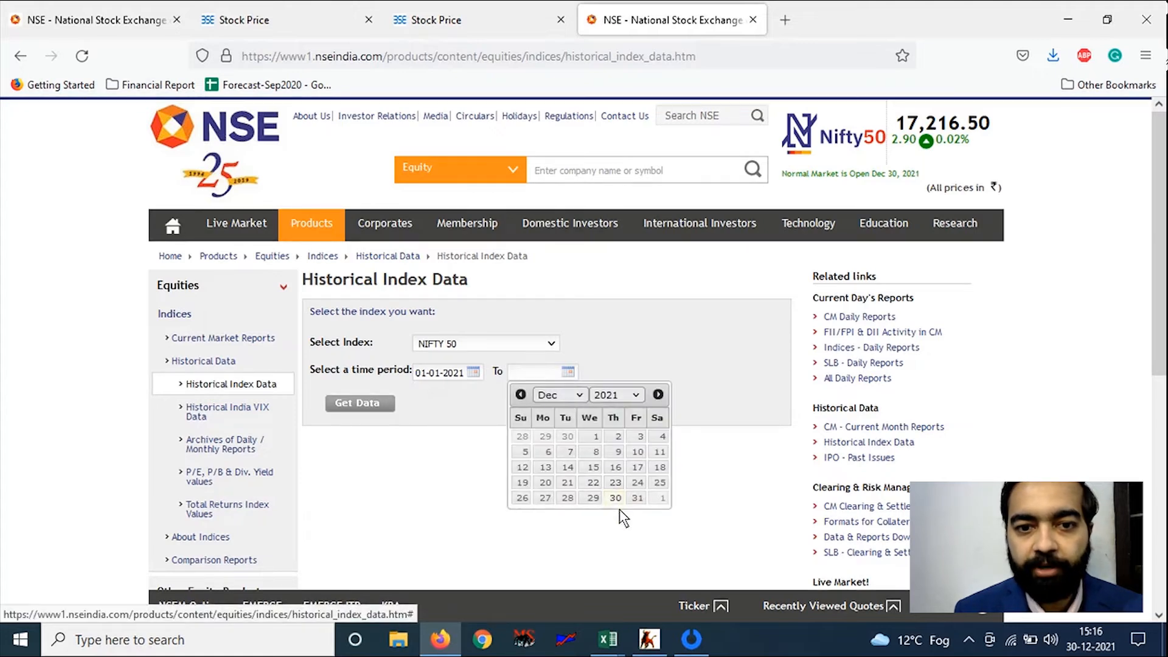
click(591, 497)
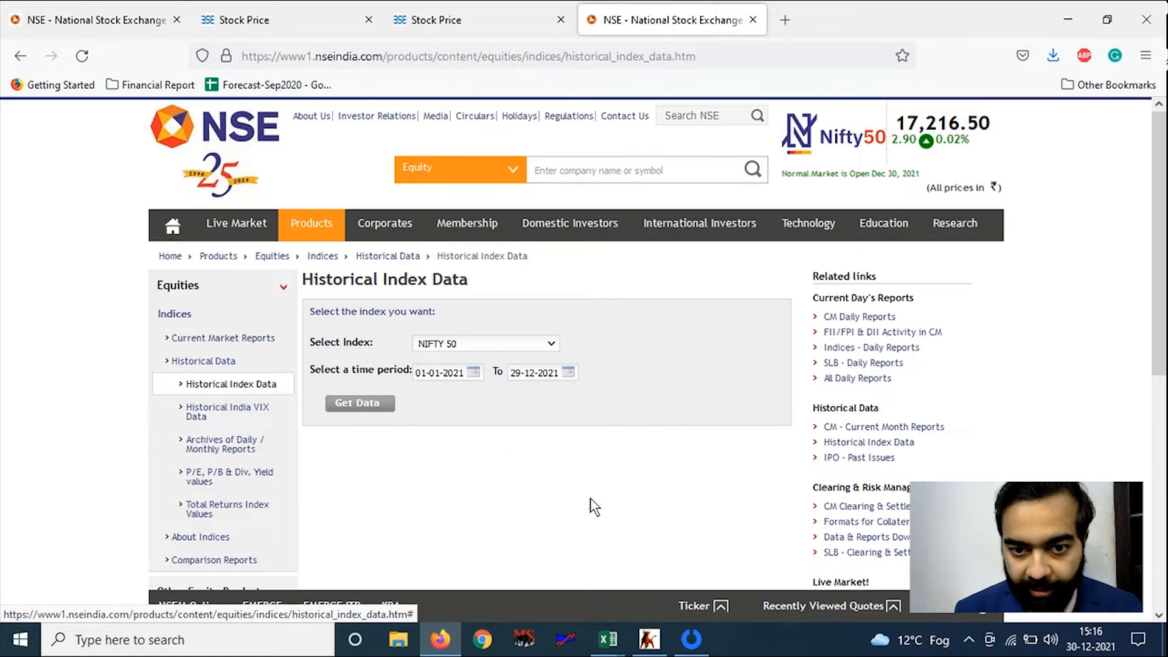
click(384, 403)
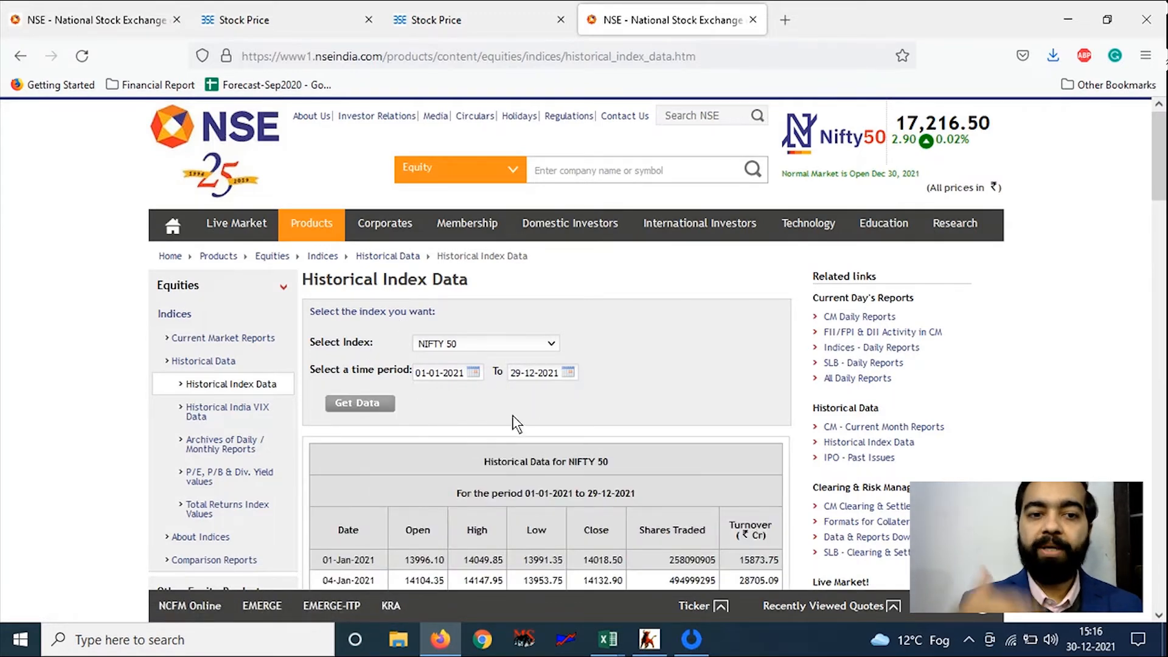
Download the historical NIFTY 50 data as a CSV file and open it with Excel 2016.
scroll(512, 415, down, 10)
scroll(512, 415, down, 15)
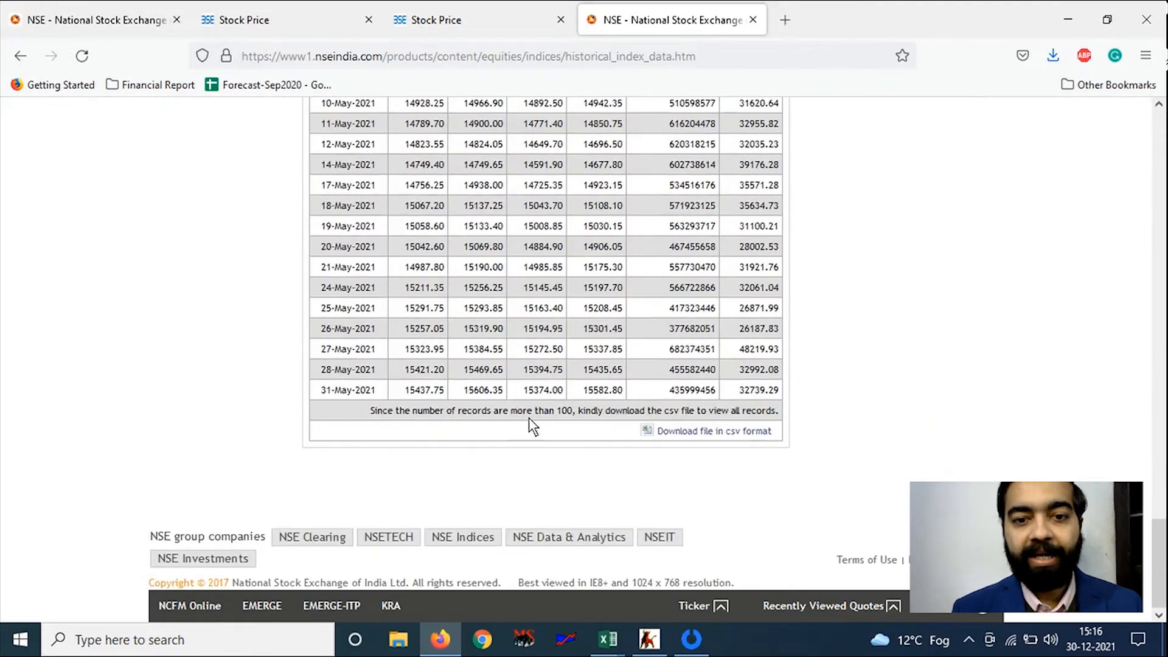
click(713, 432)
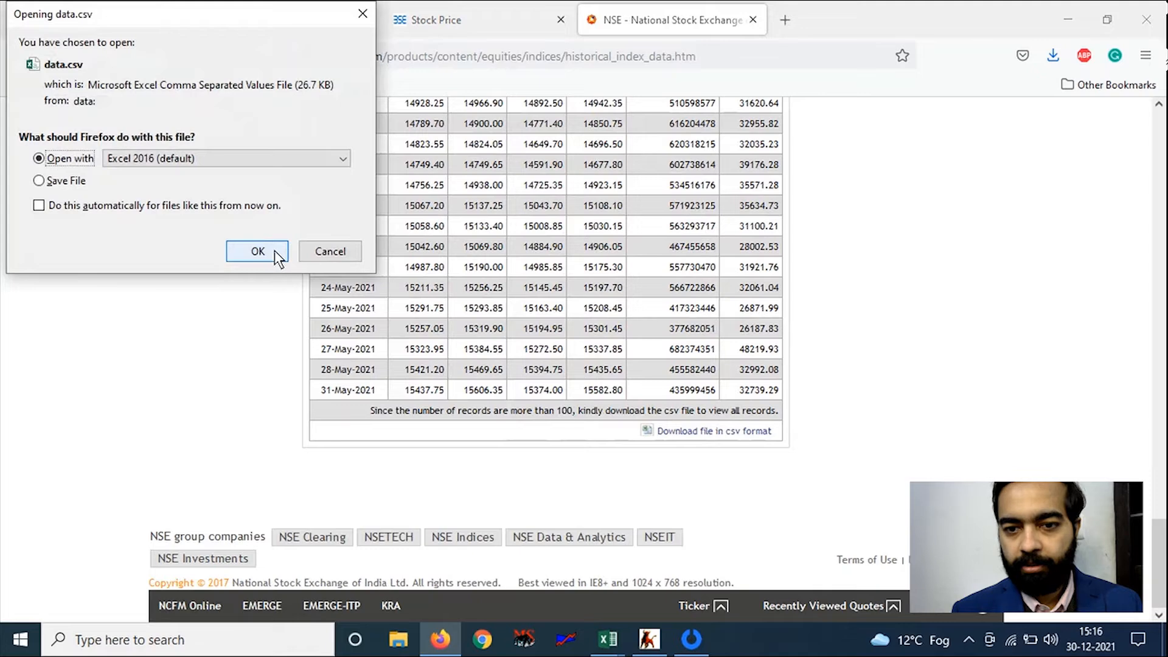
click(275, 250)
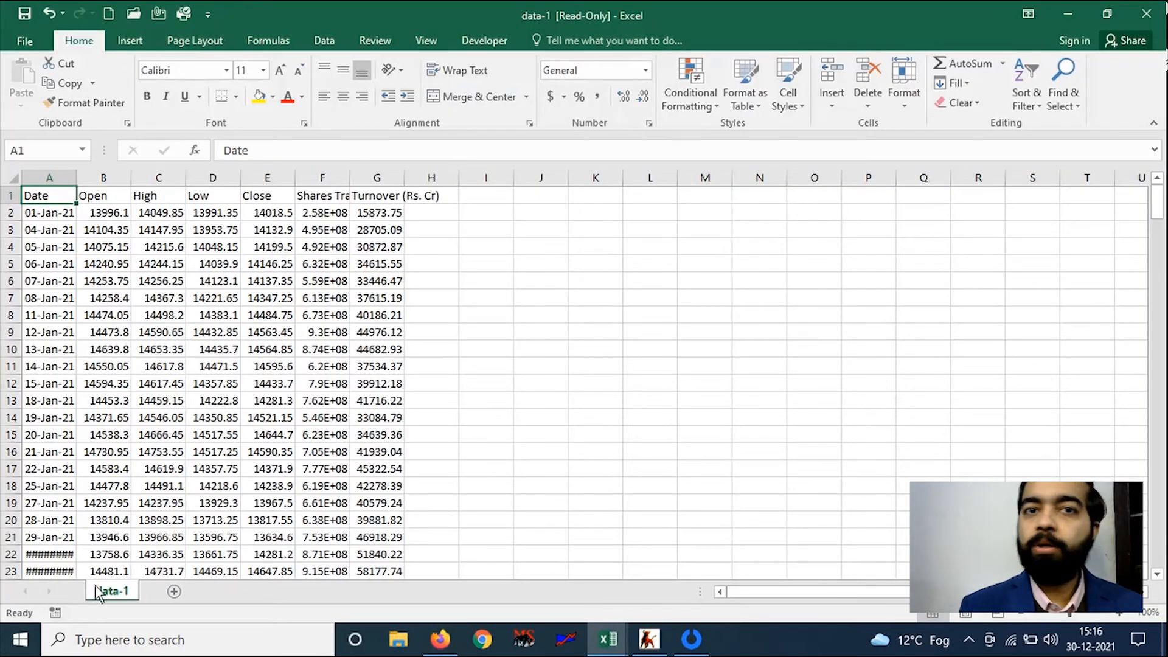
Move the data-1 sheet into the Price Data.xlsx workbook, placing it before the PriceData sheet.
right_click(116, 592)
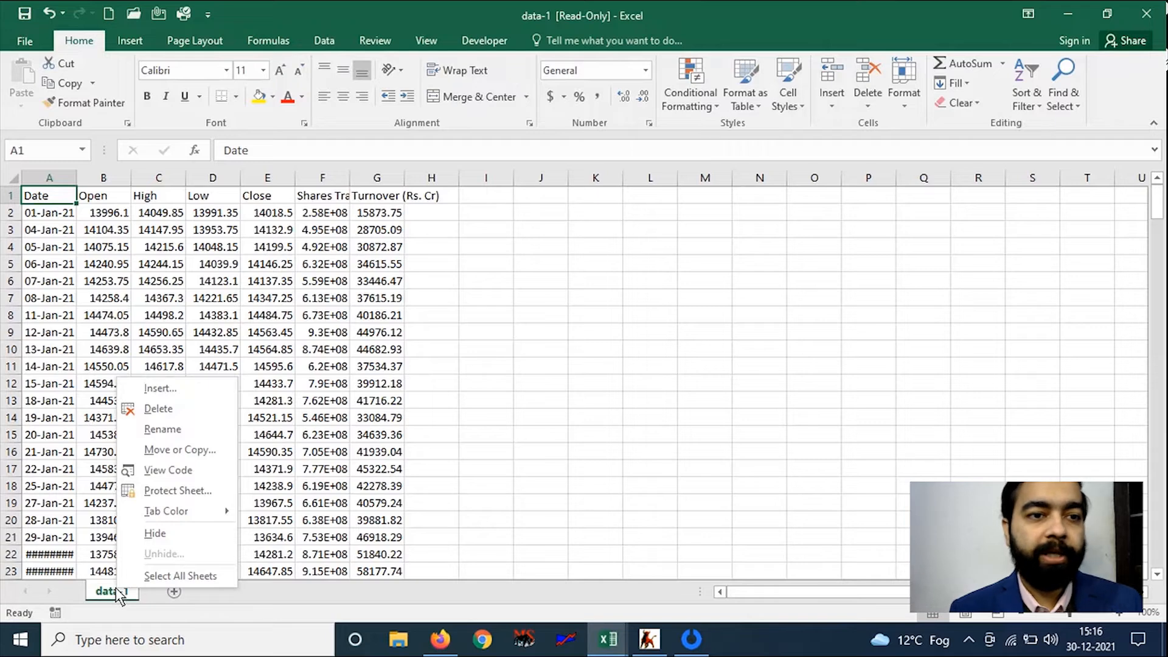
key(alt+m)
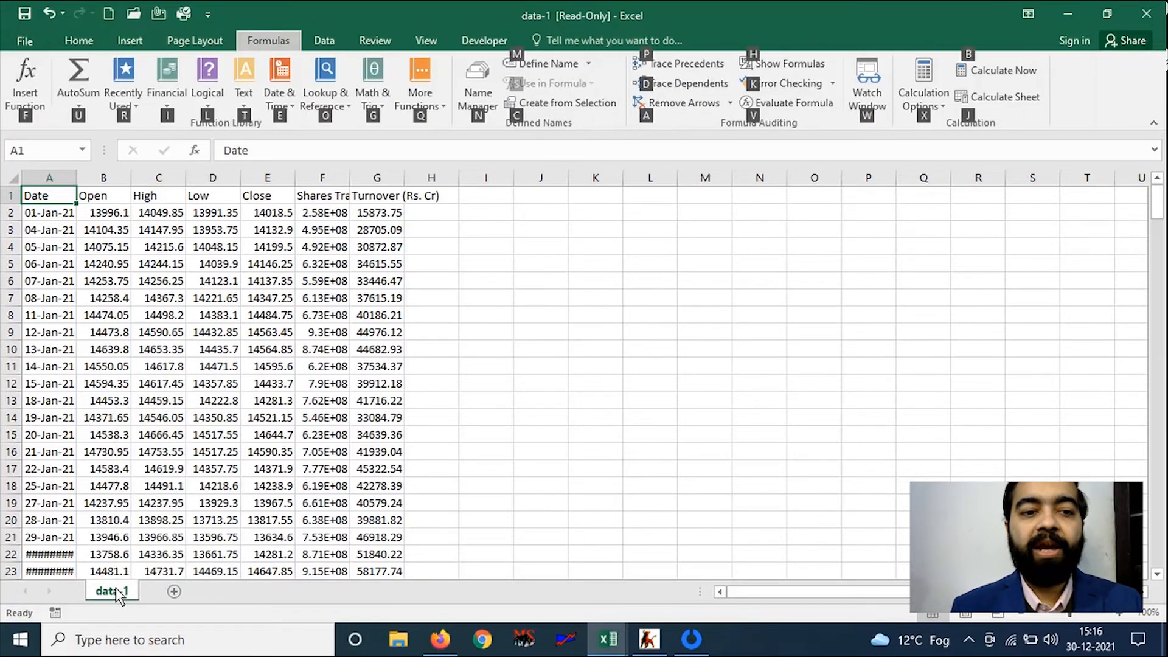
right_click(116, 594)
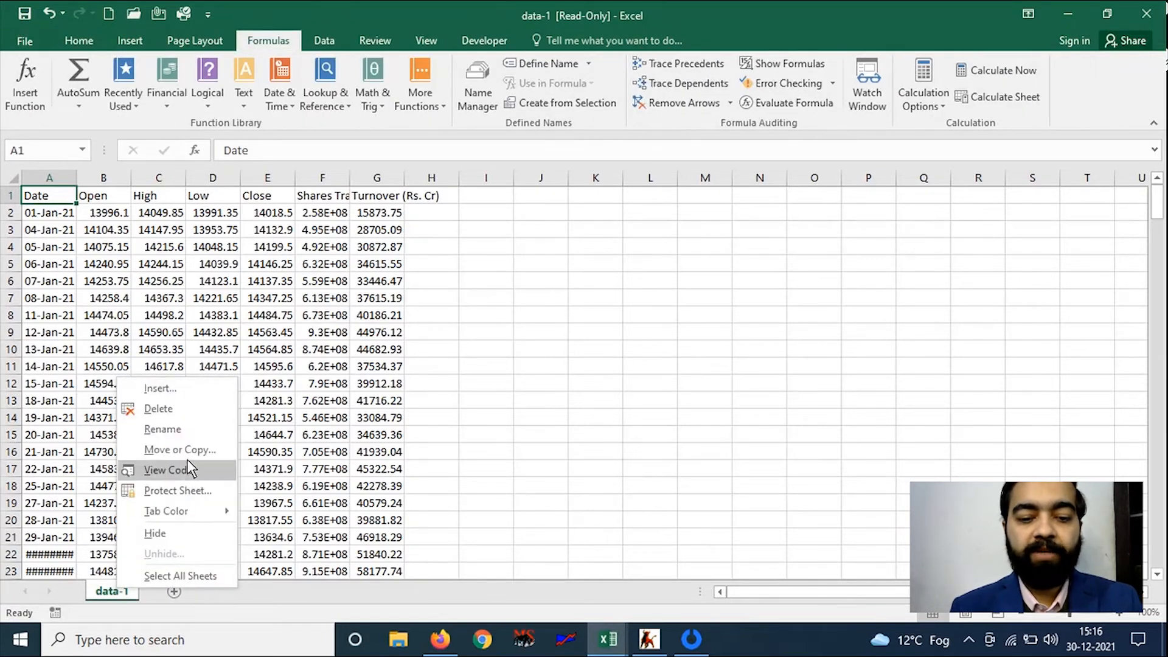
click(180, 450)
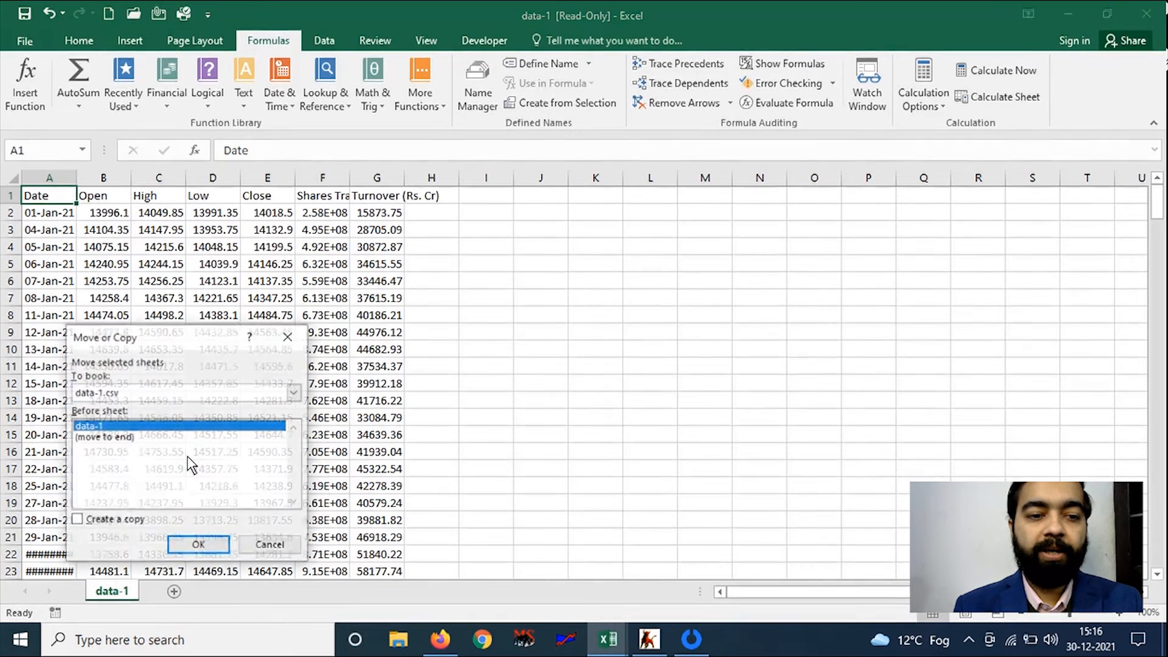
click(192, 394)
key(Up)
key(Up)
key(Up)
key(Up)
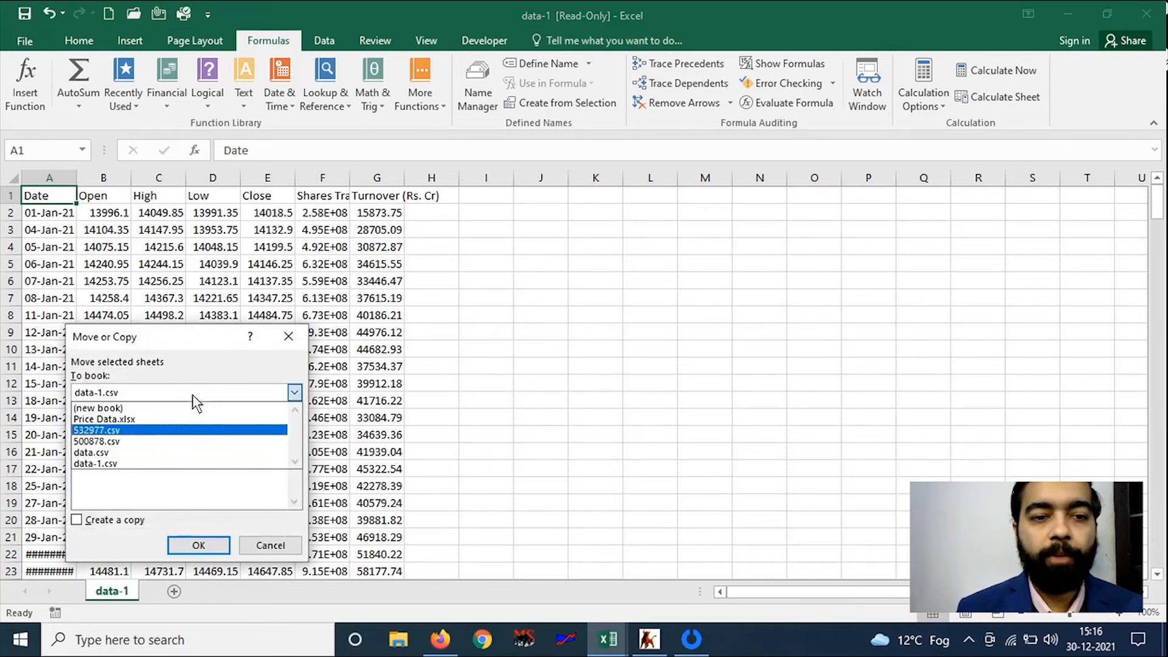
key(Return)
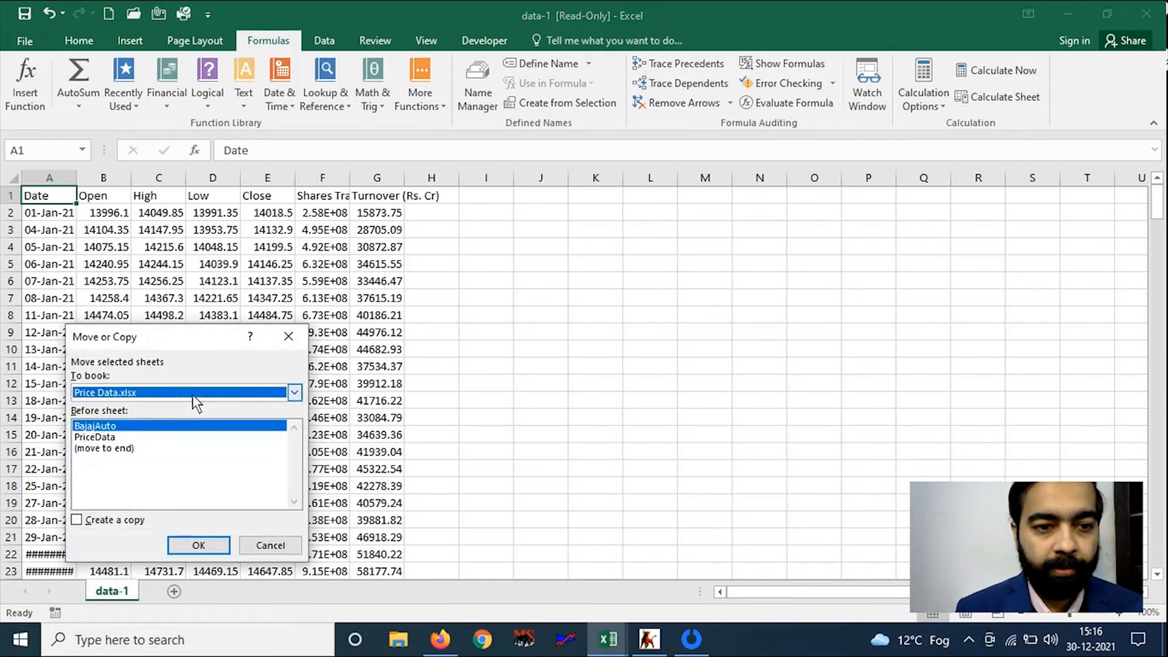
click(100, 437)
key(Up)
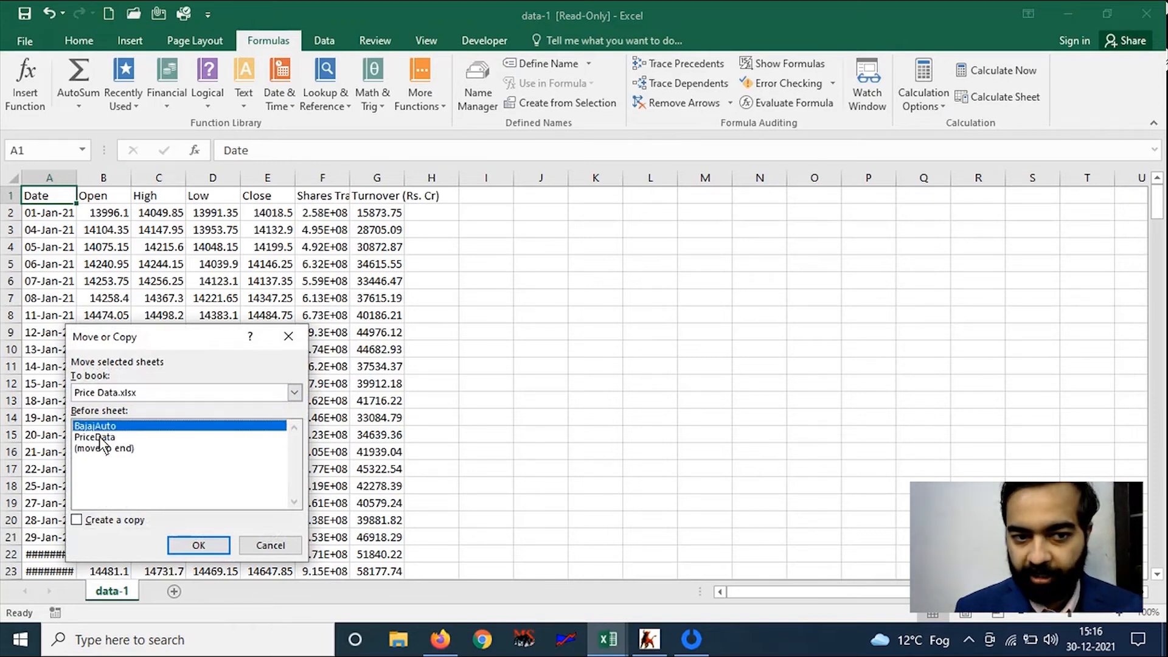
click(89, 436)
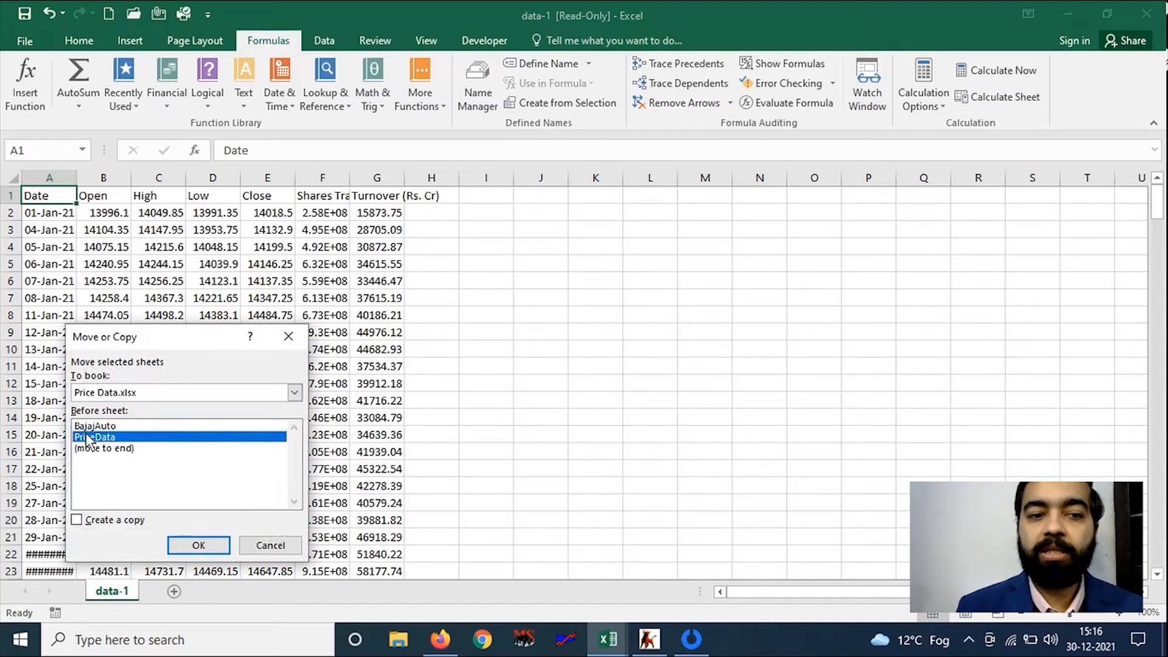
click(199, 545)
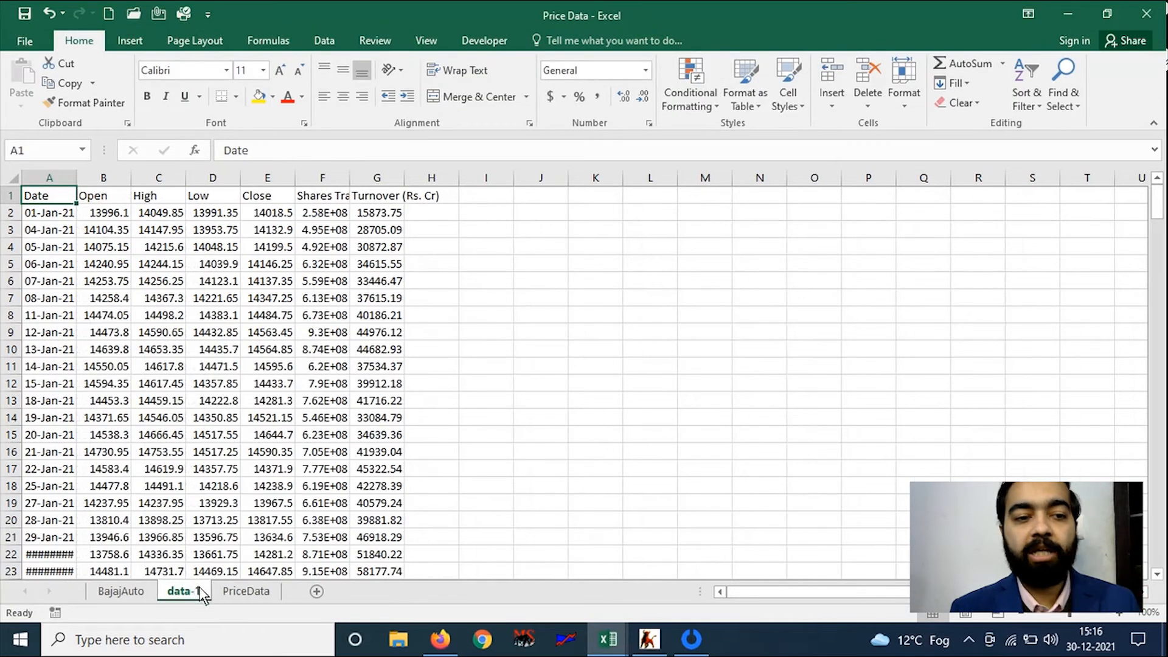
Rename the data-1 sheet as NIFTY50.
right_click(192, 595)
key(r)
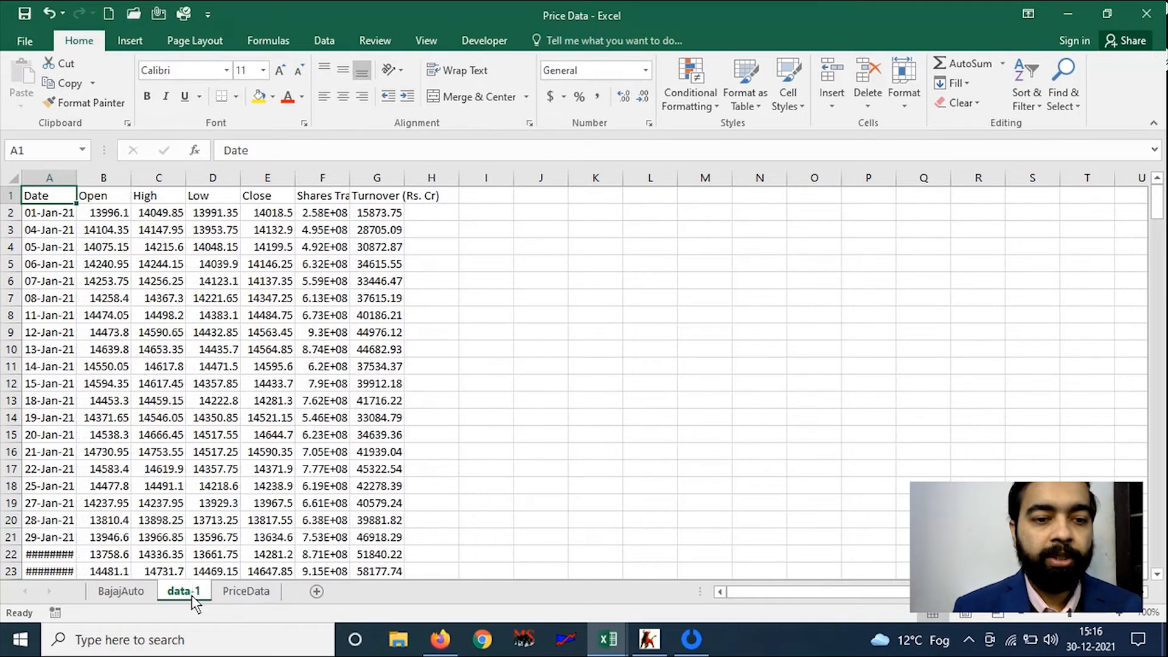
text(NIF)
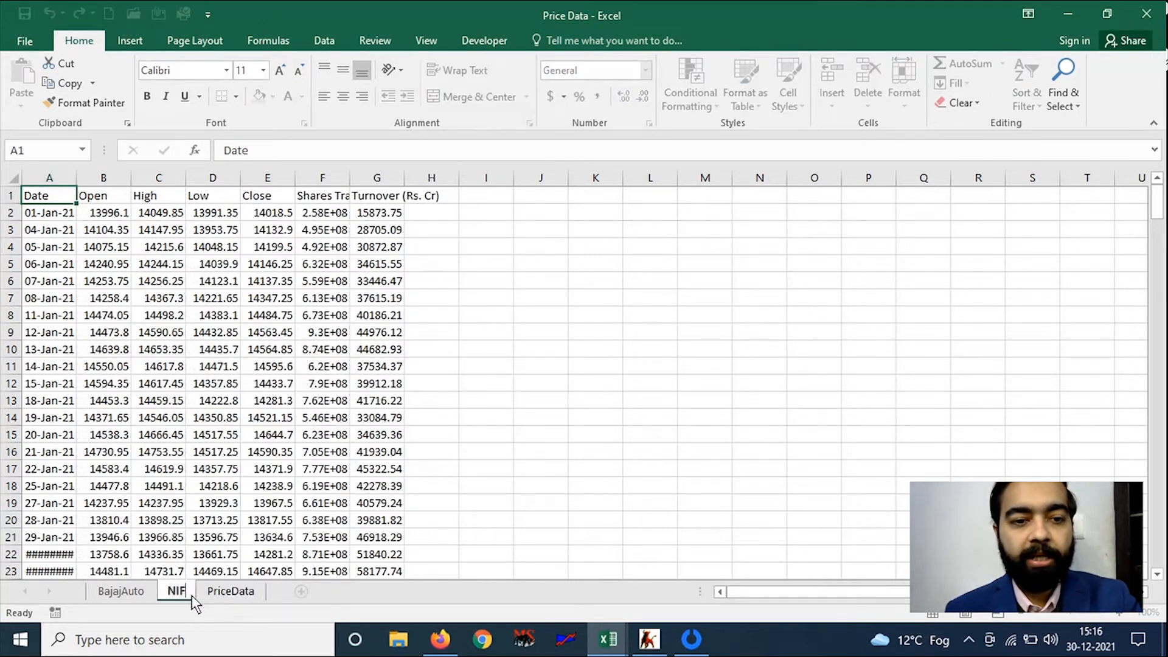
text(TY50)
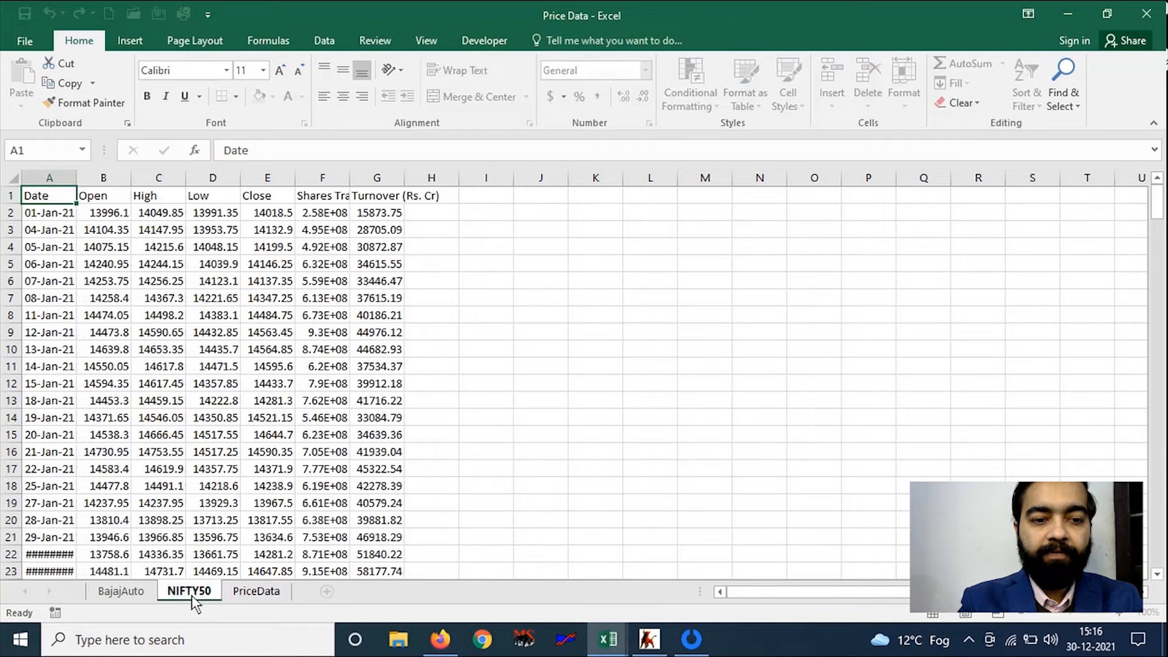
key(Return)
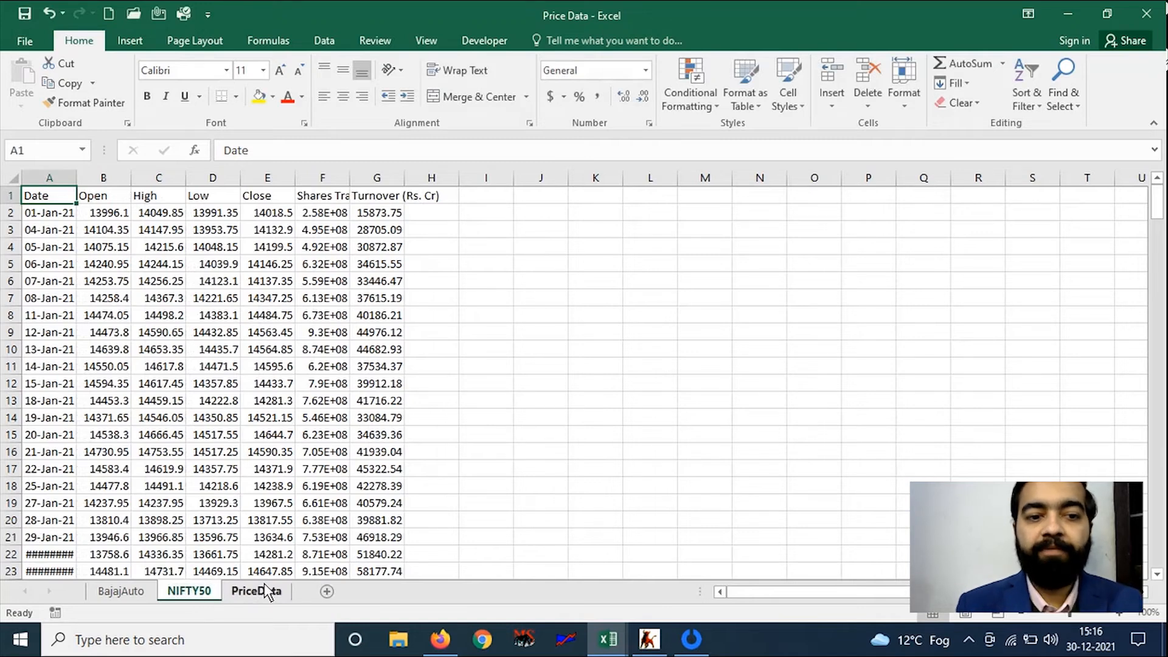
Examine the NIFTY50 columns from Date to Close to work out the Close column's position in the table.
key(Down)
key(Up)
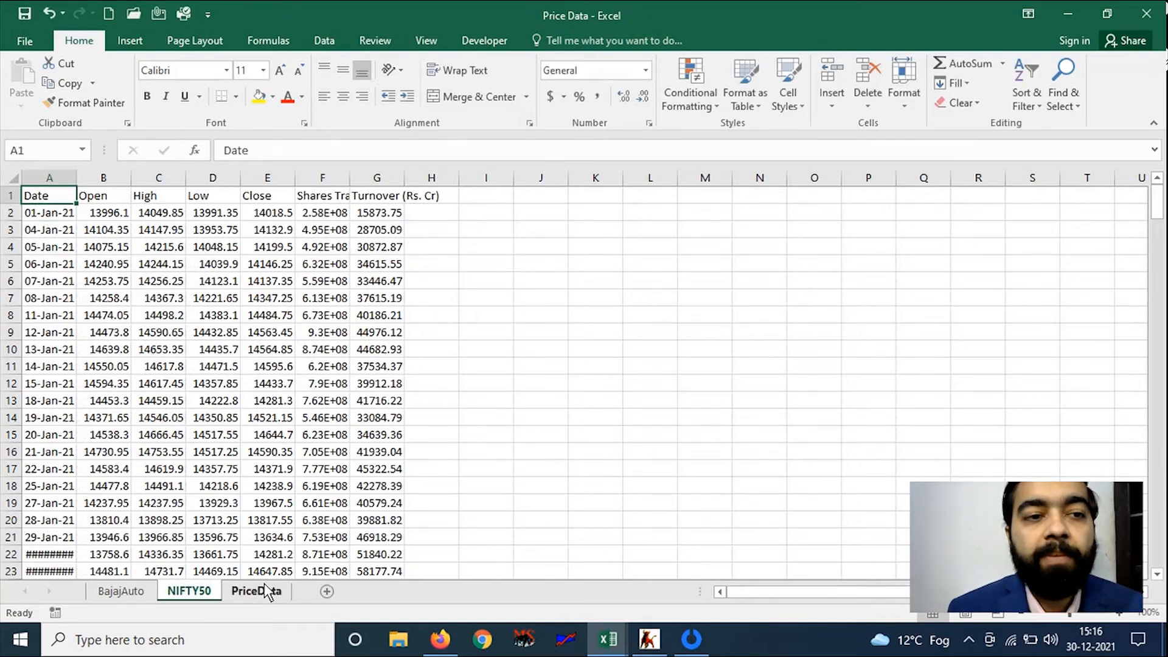
key(Right)
key(Right)
key(Right)
key(Right)
key(Down)
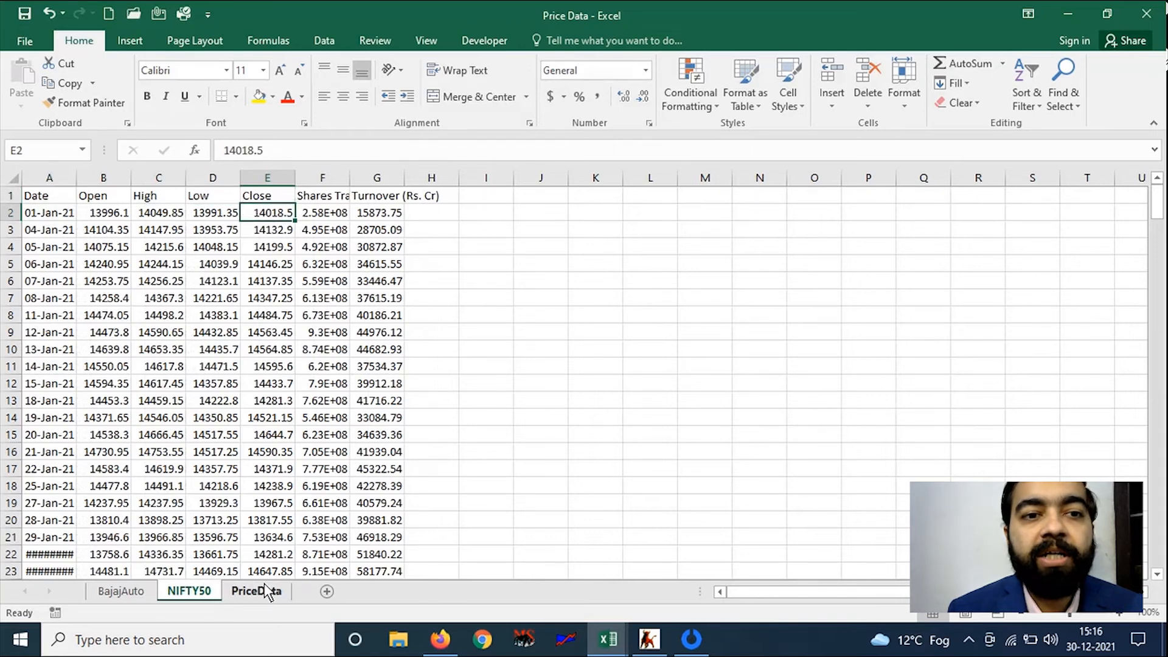
key(Left)
key(Left)
key(Left)
key(Left)
key(shift+Right)
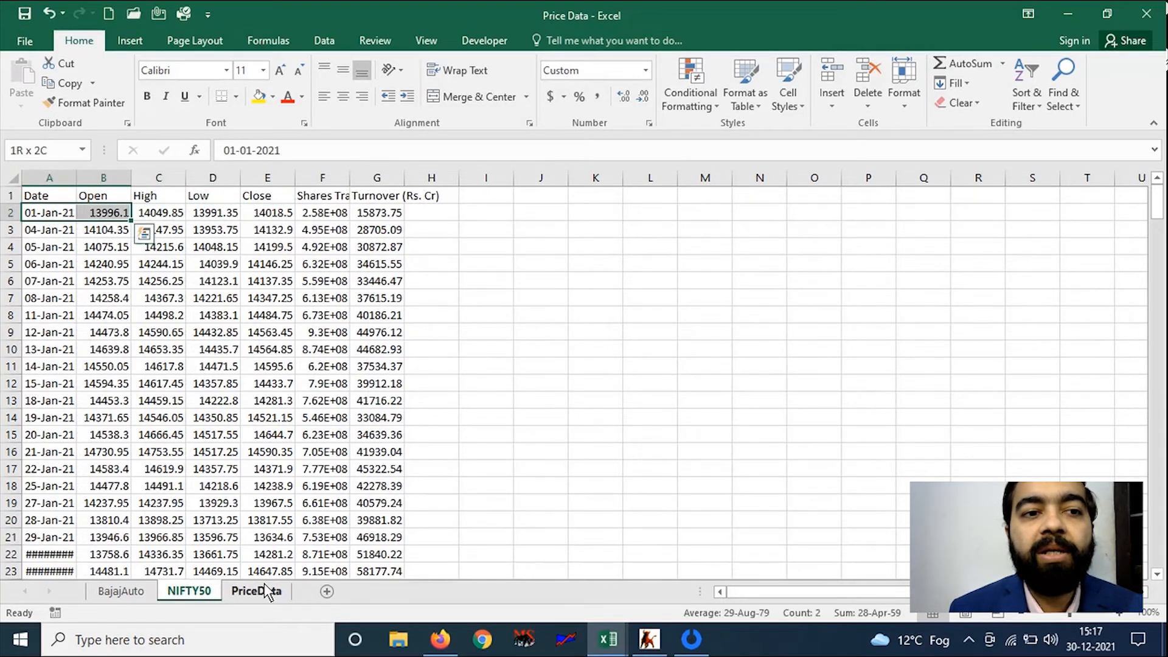
key(shift+Right)
key(shift+Right)
key(shift+Right)
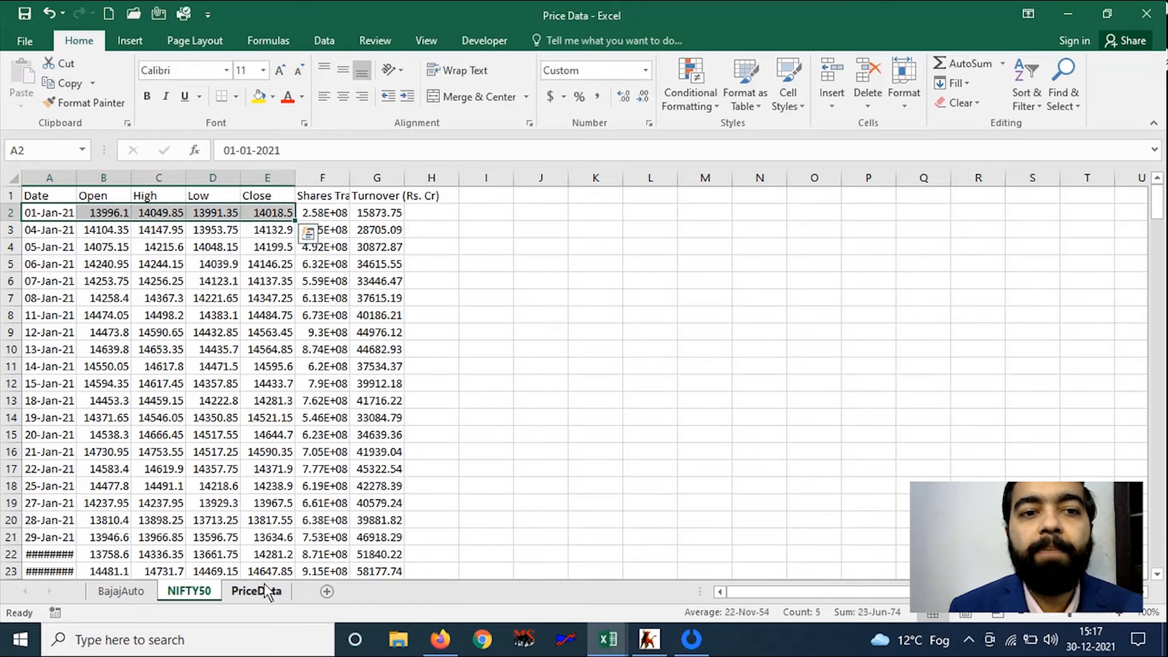
key(Right)
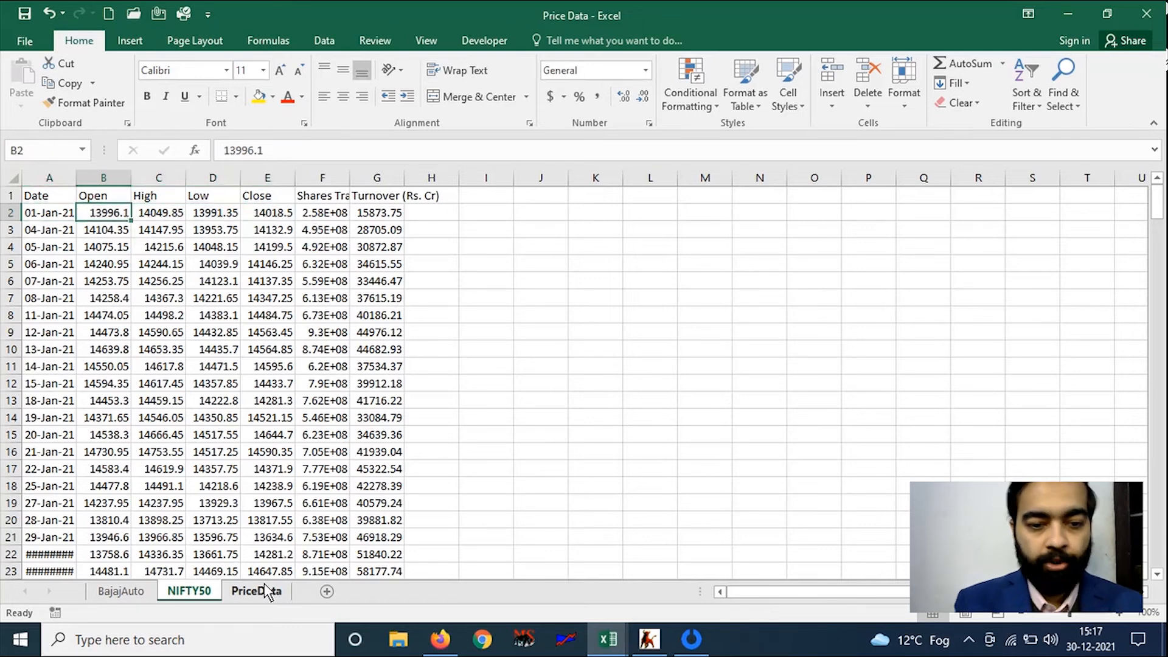
Start a VLOOKUP formula in cell B2 of the PriceData sheet with A2 as the lookup value.
click(264, 586)
key(Left)
key(Down)
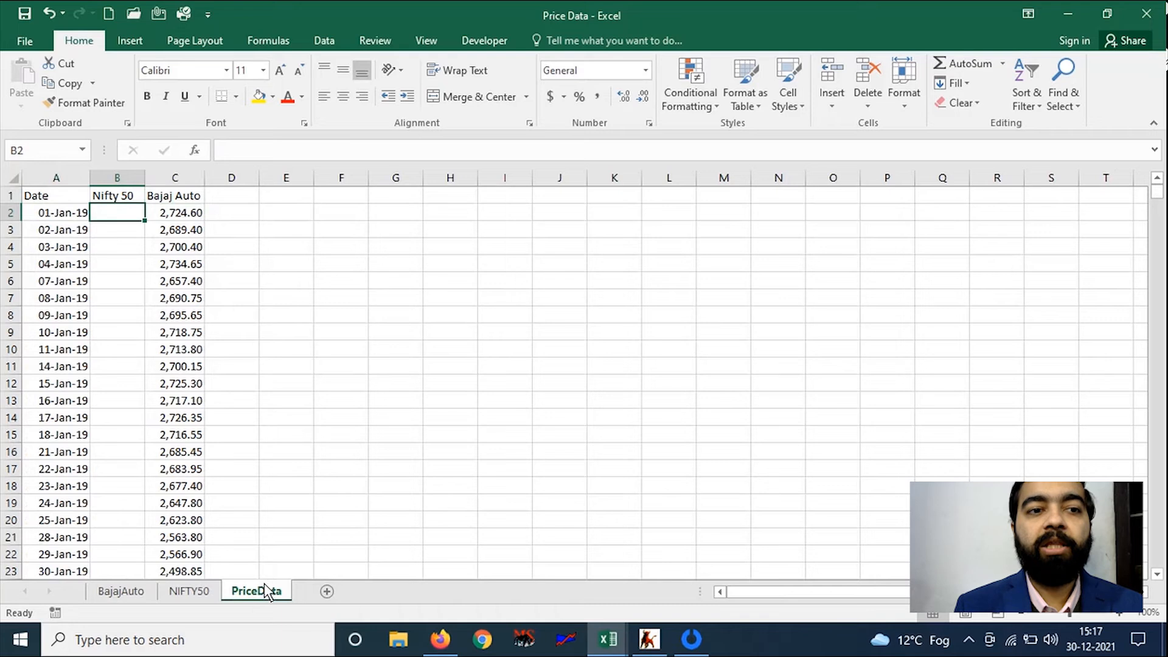
text(=vlo)
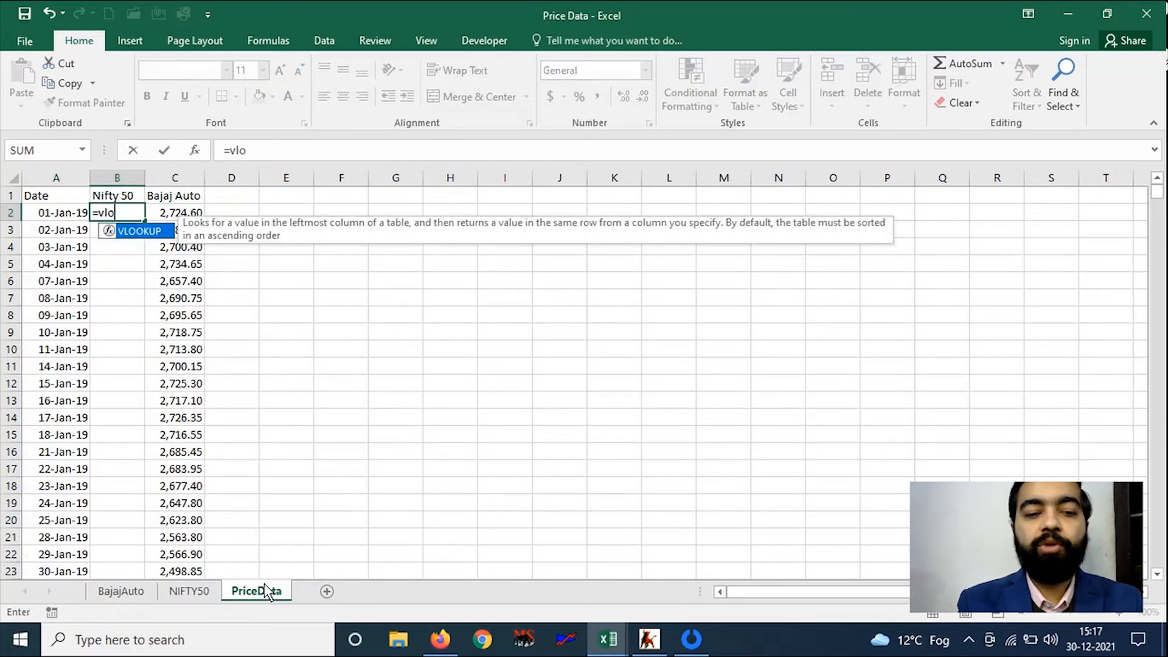
text(o)
key(Tab)
key(Left)
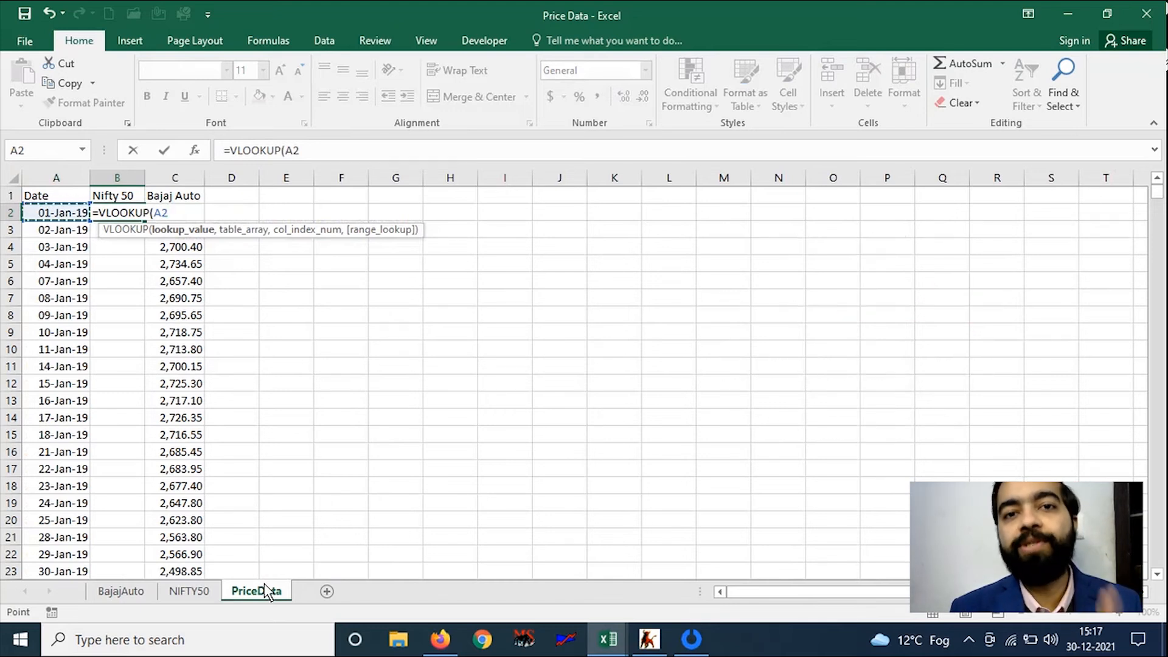
text(,)
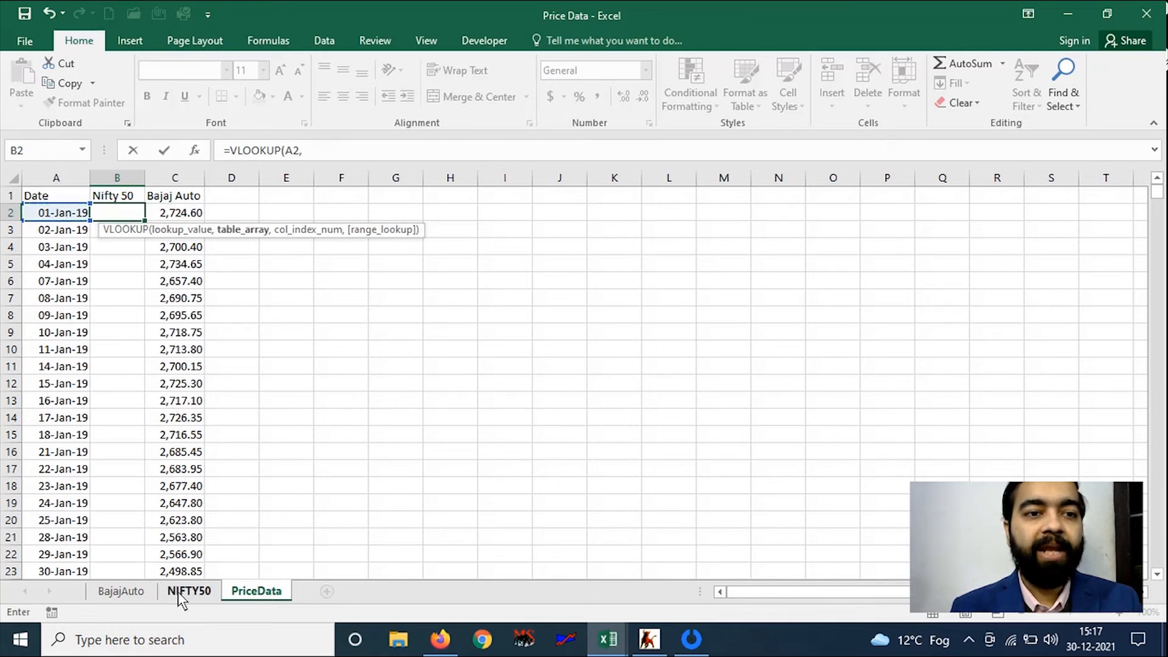
Set the VLOOKUP table array to the whole NIFTY50 table as the absolute range NIFTY50!$A$1:$G$247.
click(178, 591)
click(51, 202)
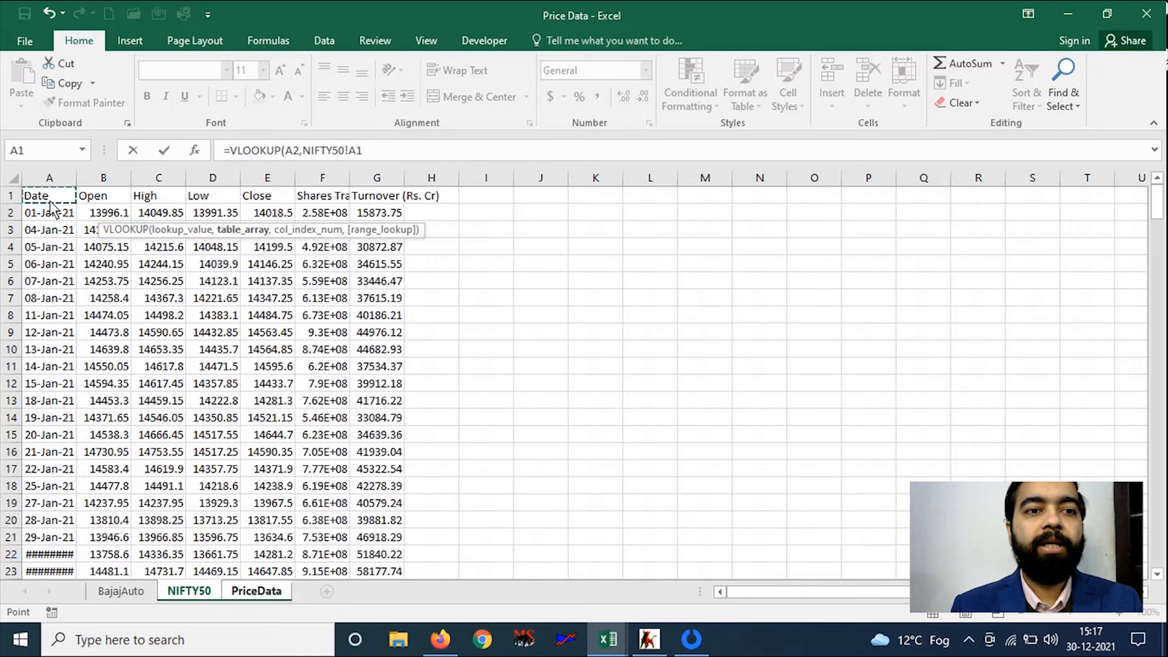
key(shift+Right)
key(shift+Right)
key(shift+Right)
key(shift+Right)
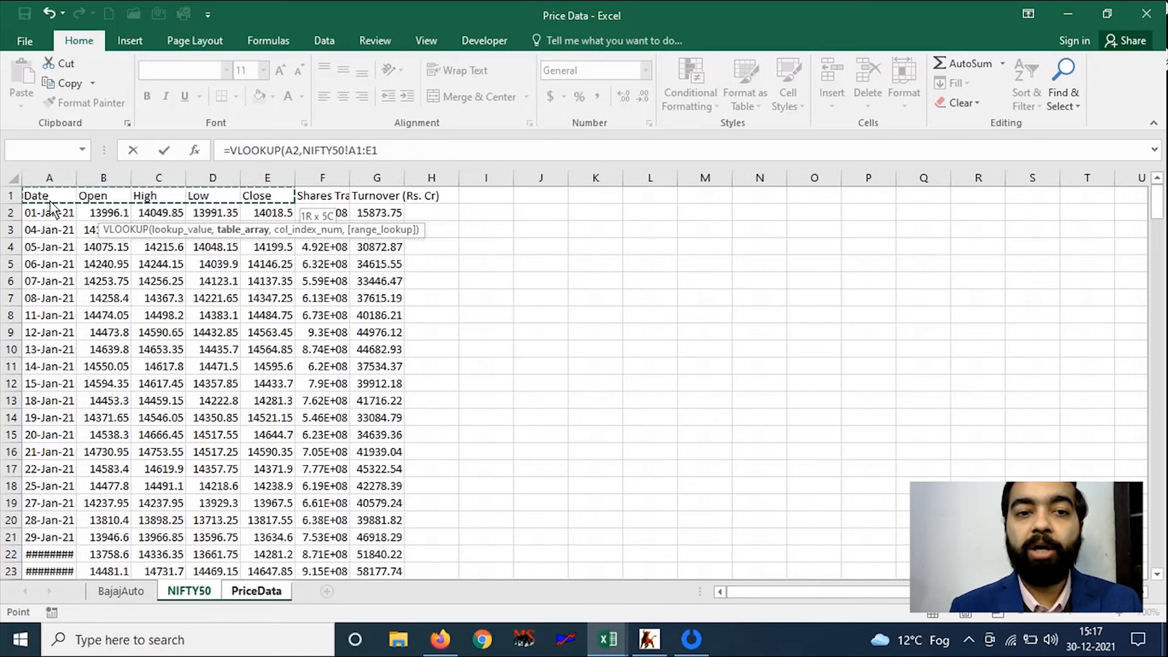
key(shift+Right)
key(shift+Right)
key(ctrl+shift+Down)
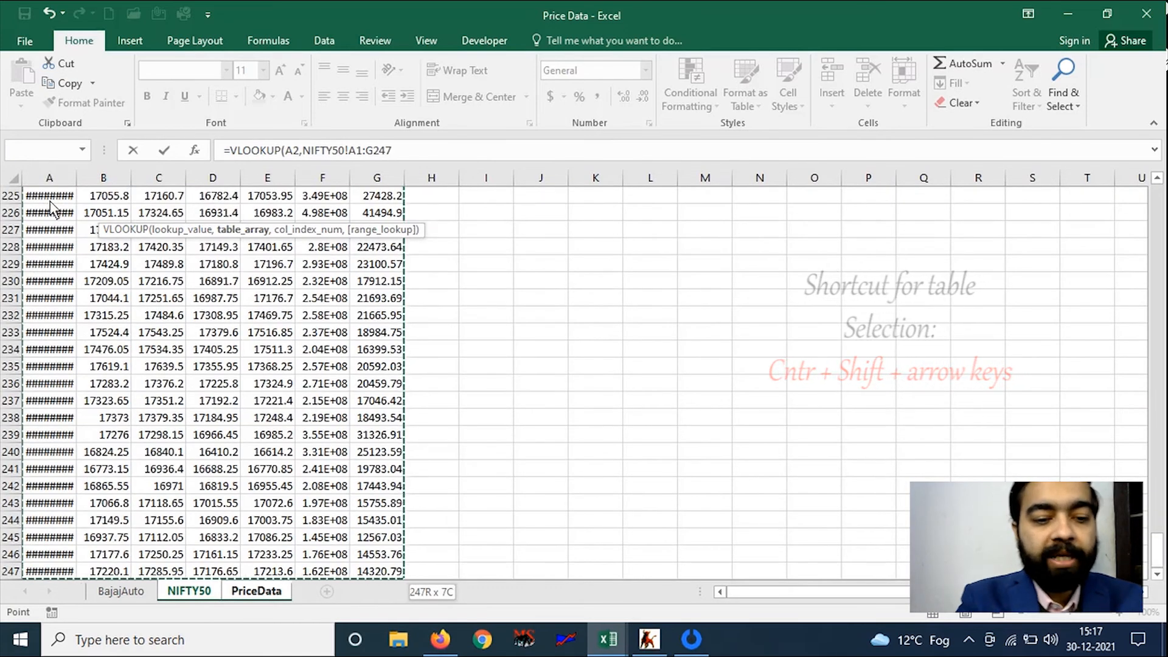
key(F4)
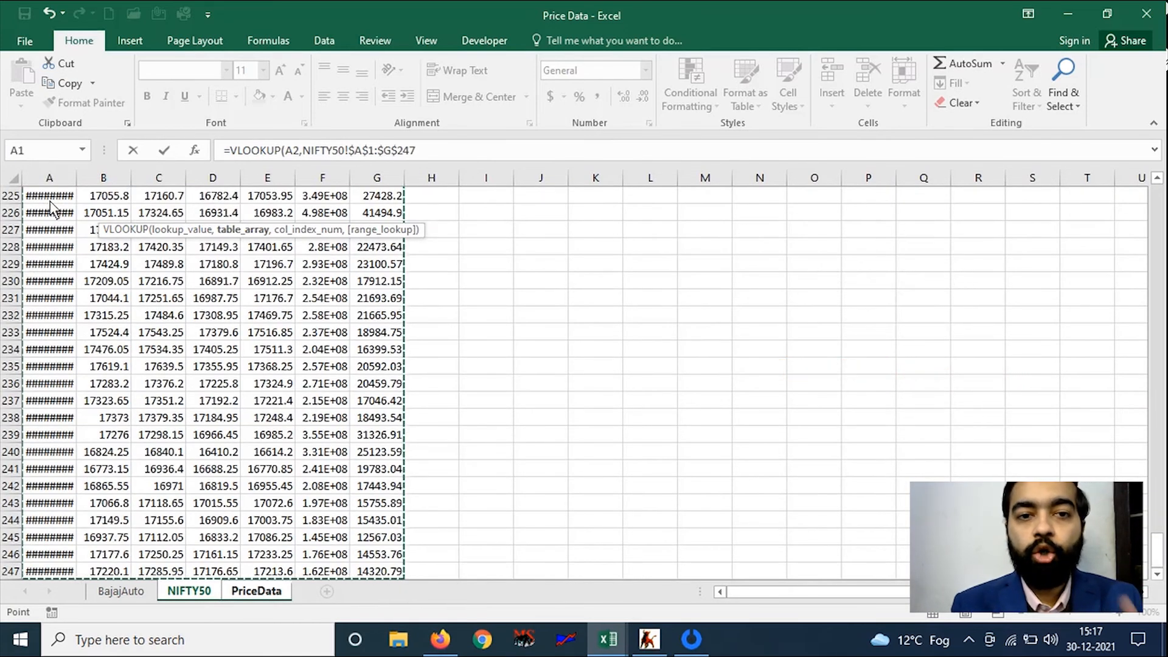
Complete the VLOOKUP with column index 5 and exact match 0, and fill it down the Nifty 50 column.
text(,)
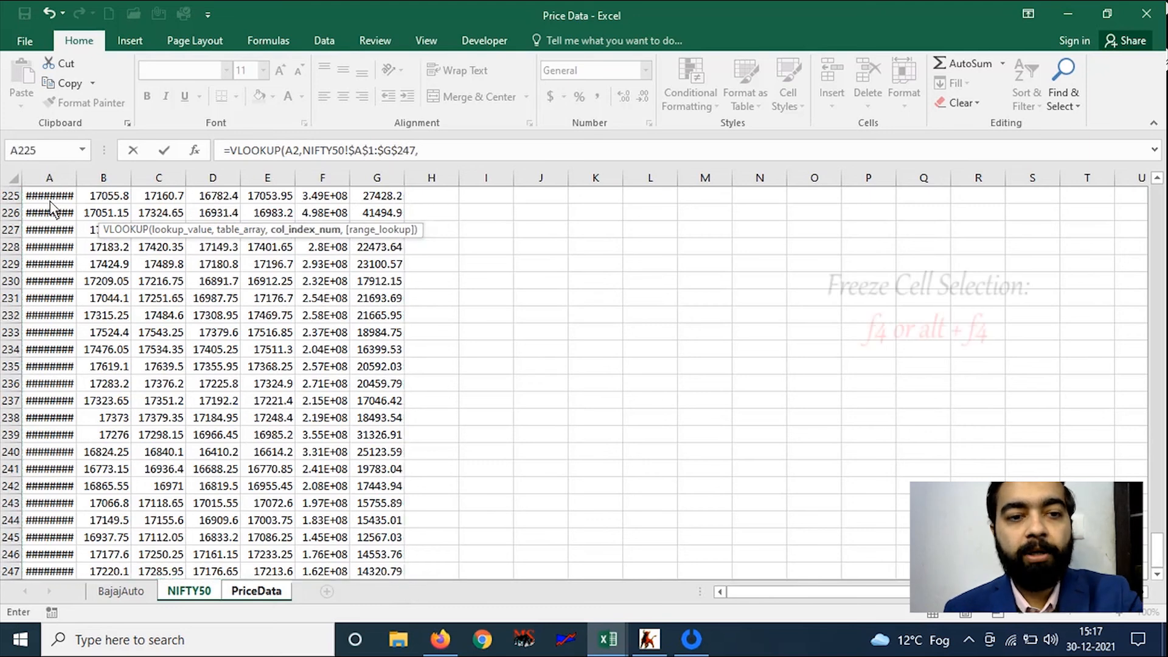
text(5)
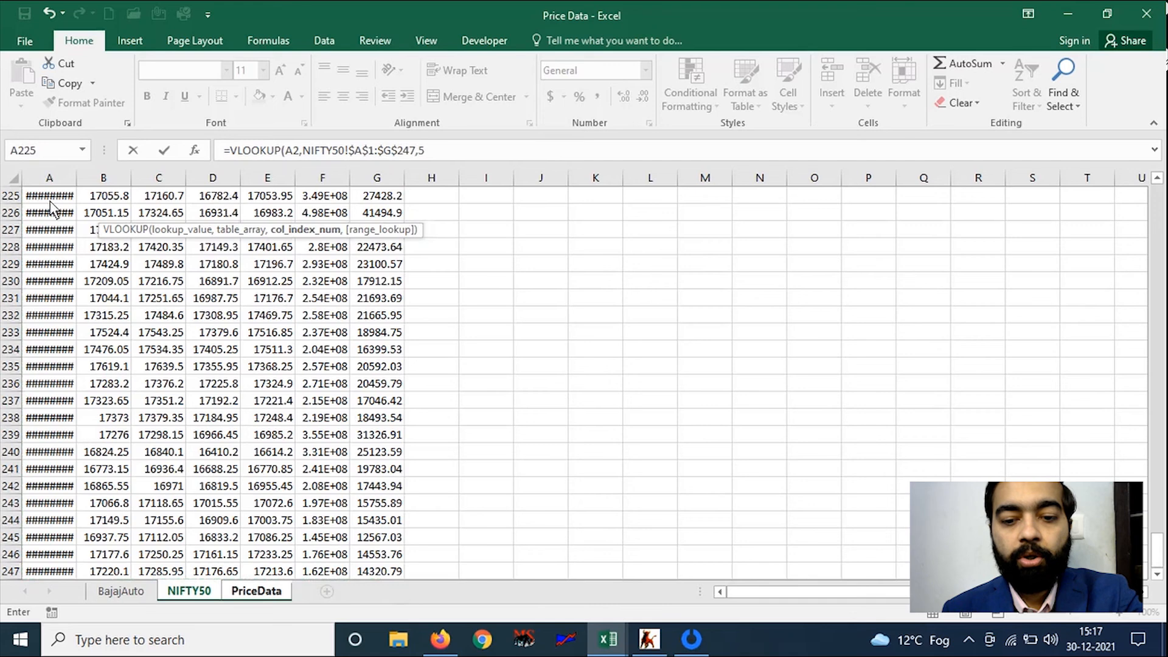
text(,)
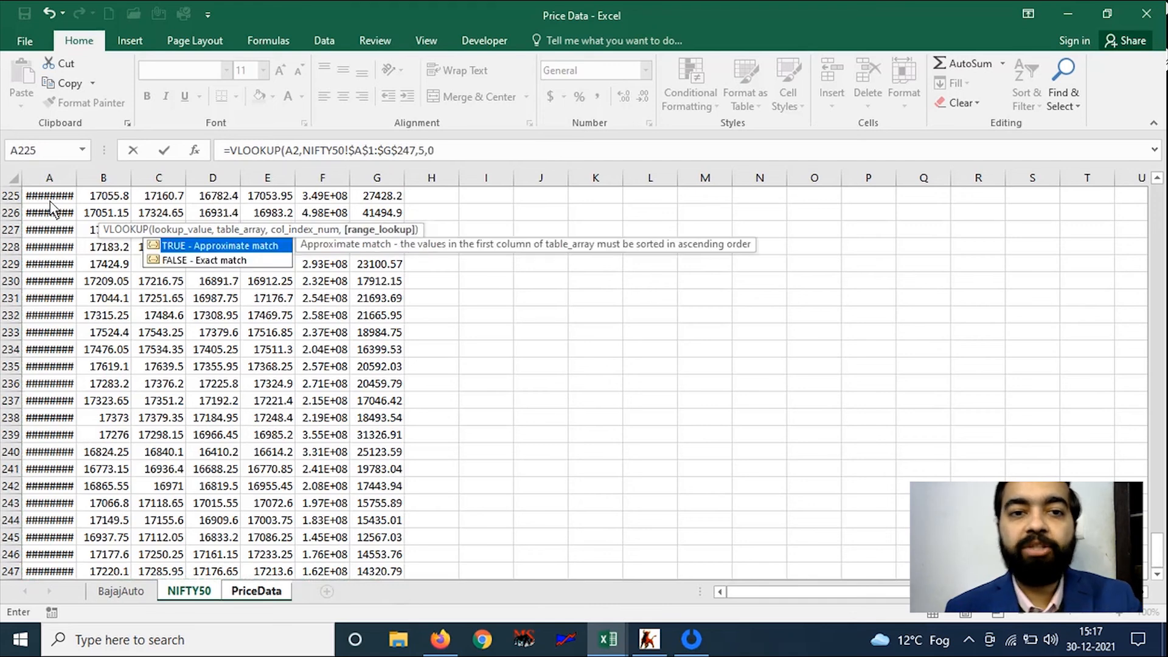
text(0))
key(Return)
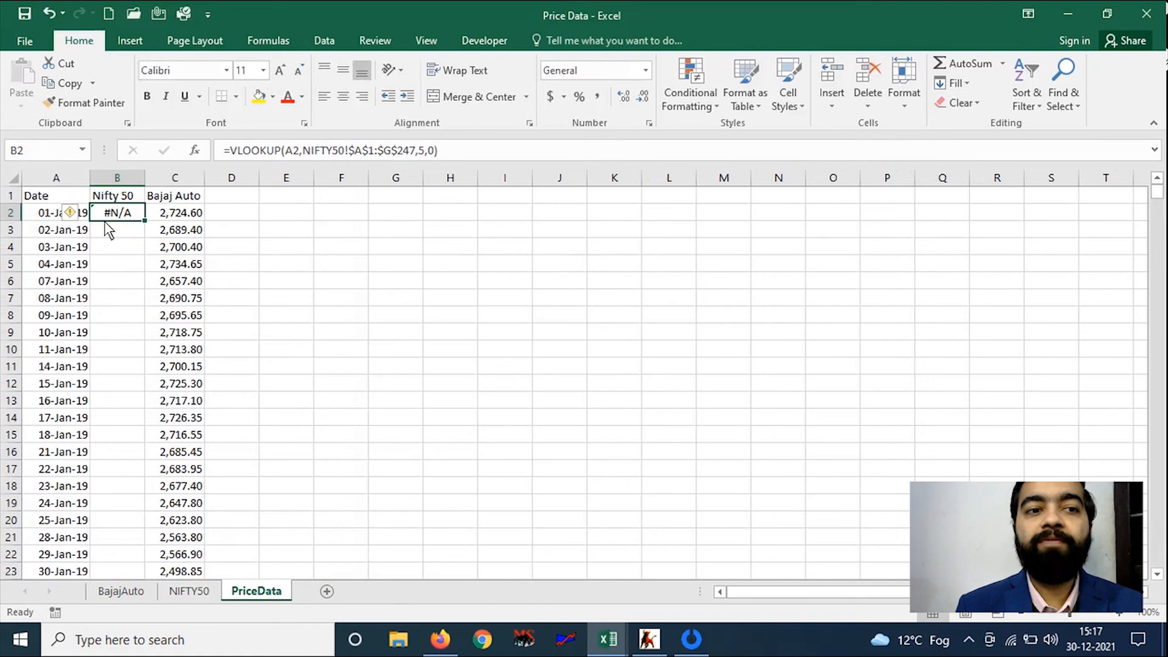
double_click(146, 221)
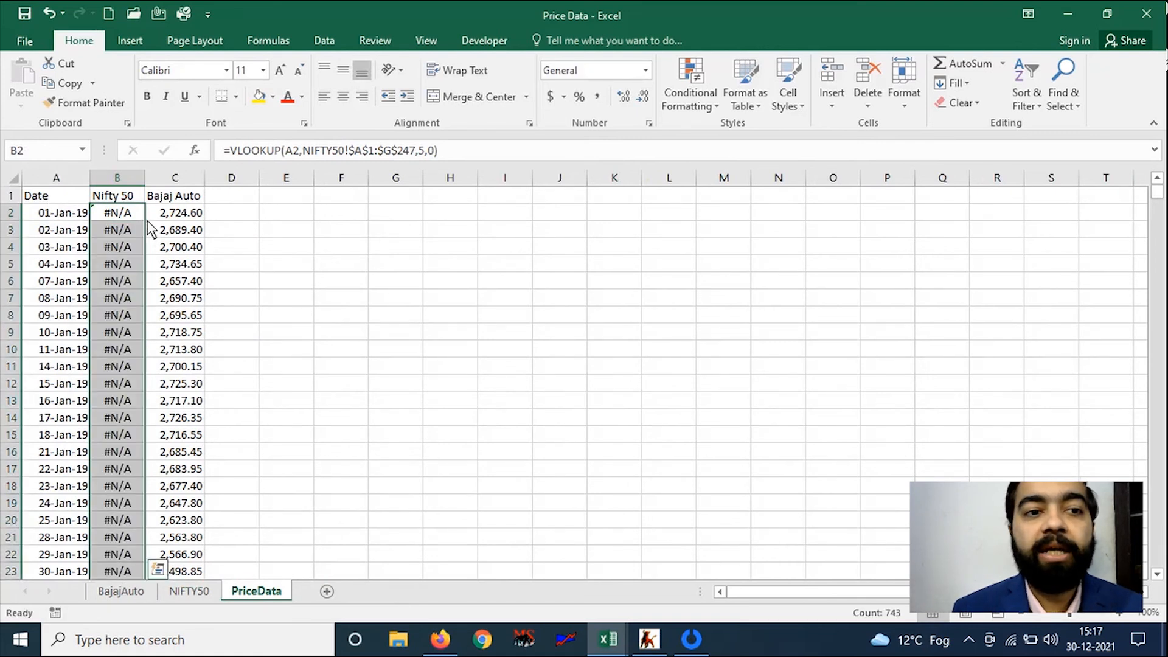
Check the Nifty 50 lookup results at the last date rows and back at the start of the column.
key(Down)
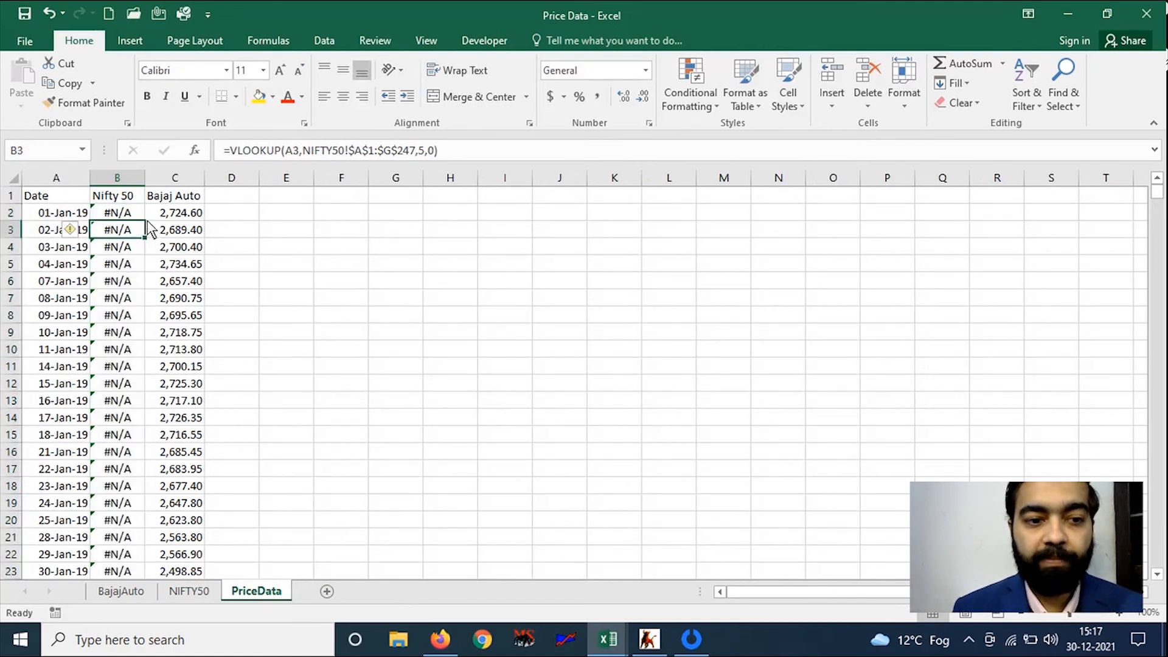
key(ctrl+Down)
key(Up)
key(Up)
key(Up)
key(Up)
key(Up)
key(Up)
key(Up)
key(Up)
key(Up)
key(Up)
key(Up)
key(Up)
key(Up)
key(Up)
key(Up)
key(Up)
key(Up)
key(Up)
key(Up)
key(Up)
key(Up)
key(Up)
key(Up)
key(Up)
key(Up)
key(Up)
key(Up)
key(Up)
key(Up)
key(Up)
key(Up)
key(Up)
key(Up)
key(Up)
key(Up)
key(Up)
key(Up)
key(Up)
key(Up)
key(ctrl+Up)
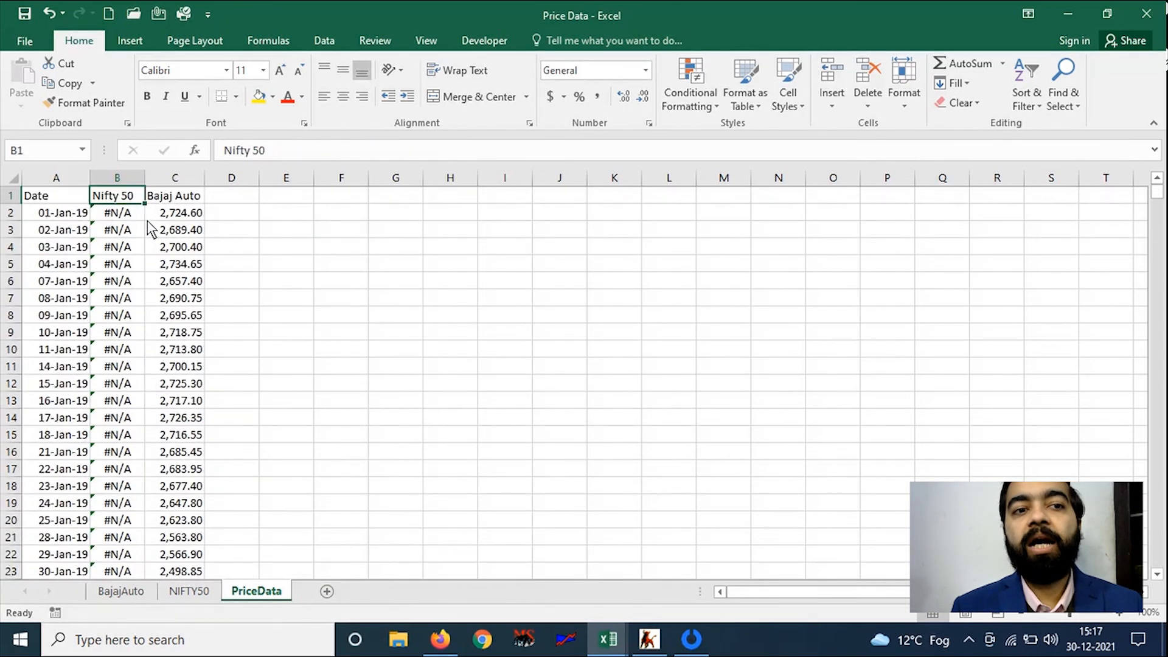
key(Right)
key(Down)
key(Left)
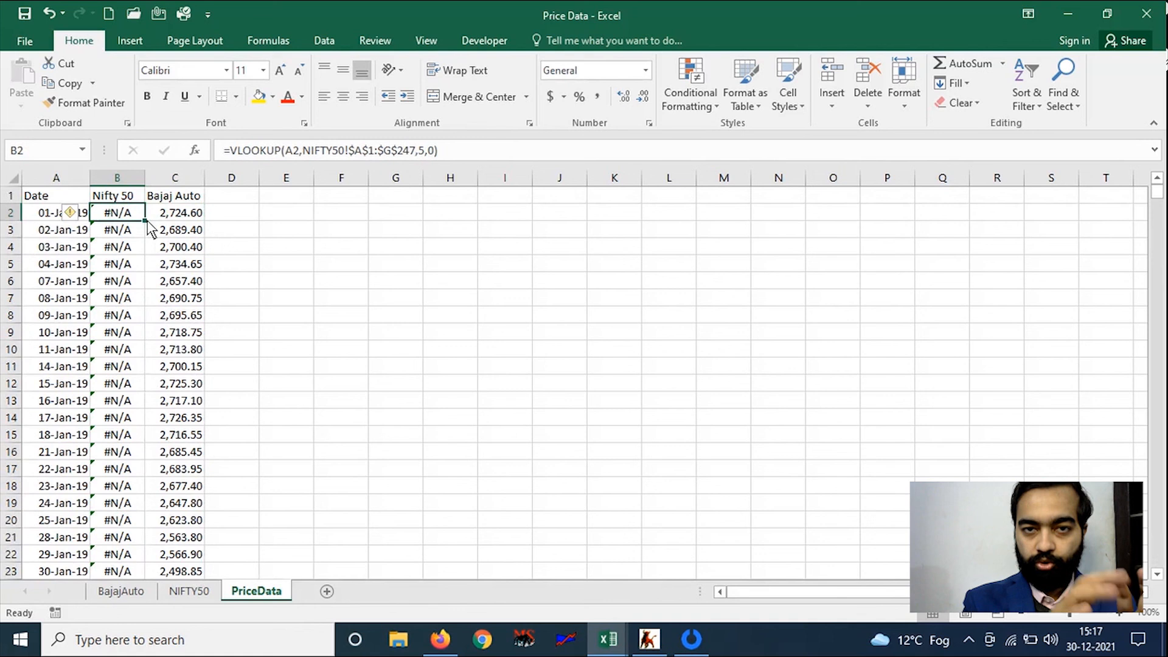